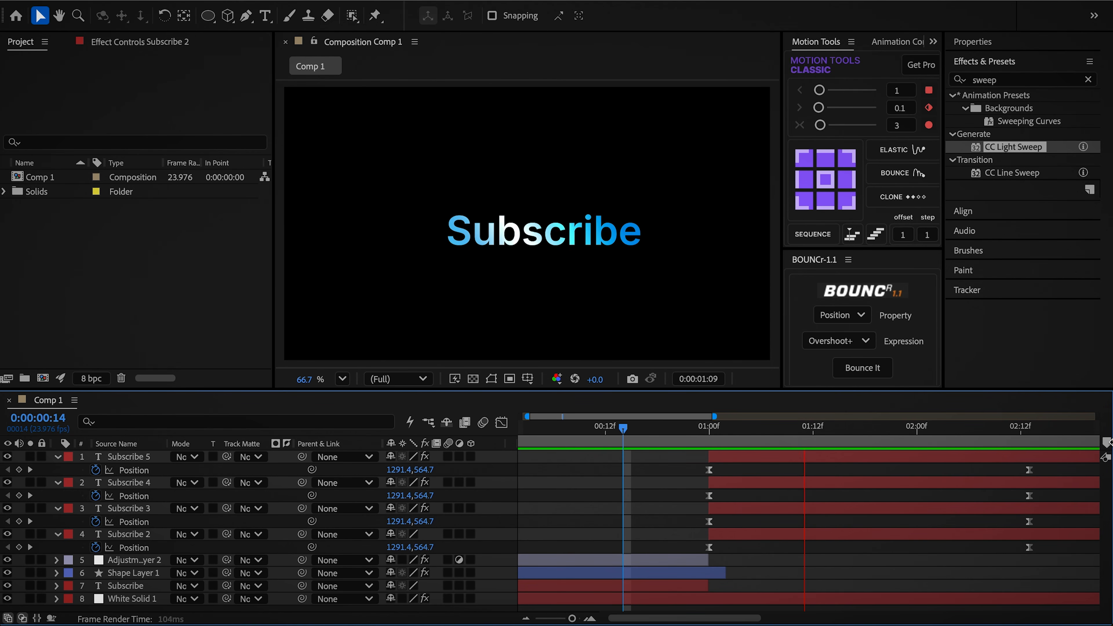
Apply the Blinking Cursor Typewriter Console preset to the layers Subscribe 2 through Subscribe 5 at 0:00:01:00 and preview the typing
key("space")
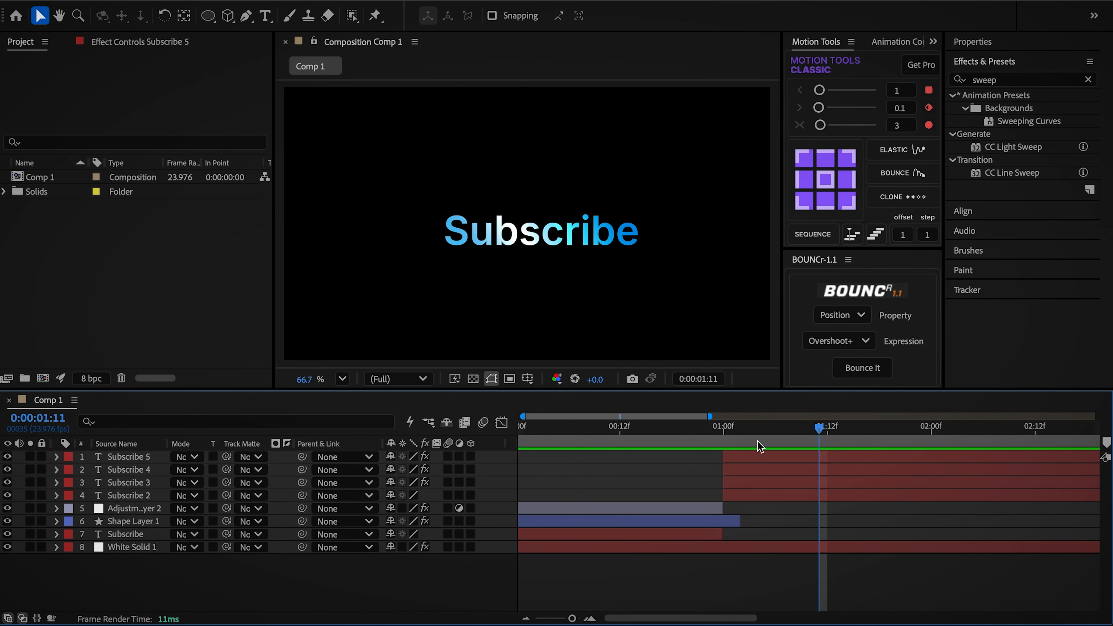
left_click_drag(733, 440, 726, 440)
left_click(750, 494)
left_click(758, 459, "shift")
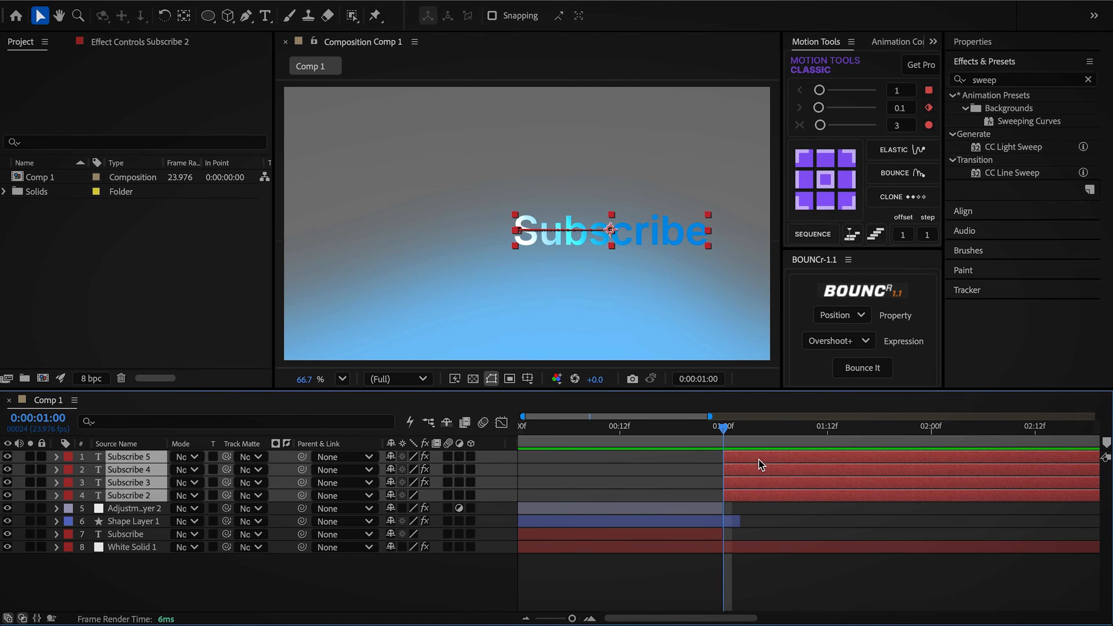
left_click(986, 80)
type("blinkin")
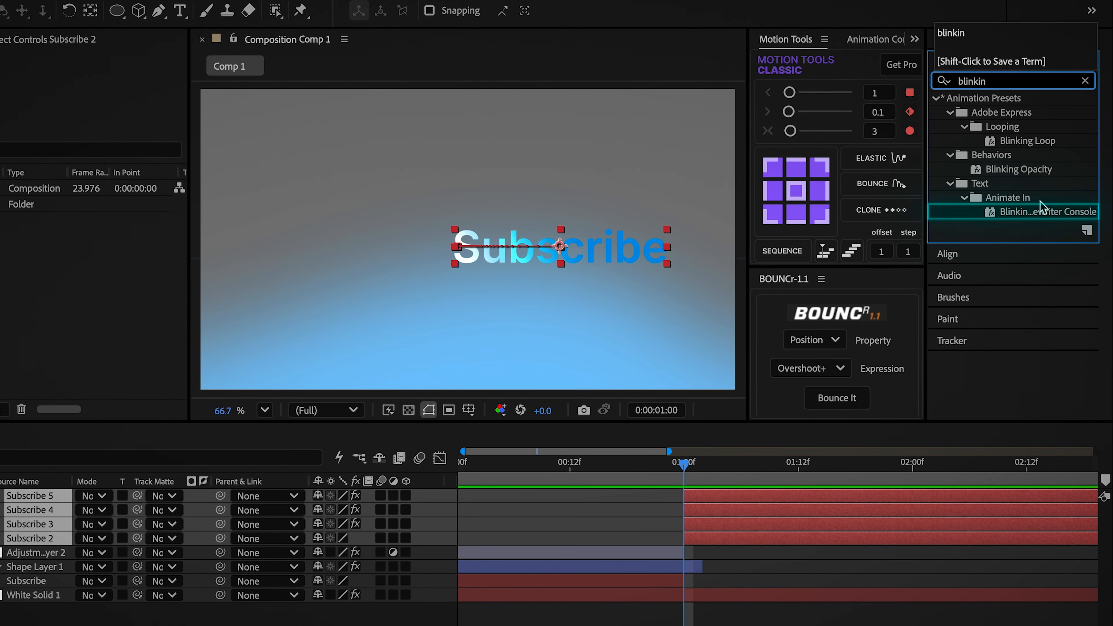
double_click(1041, 209)
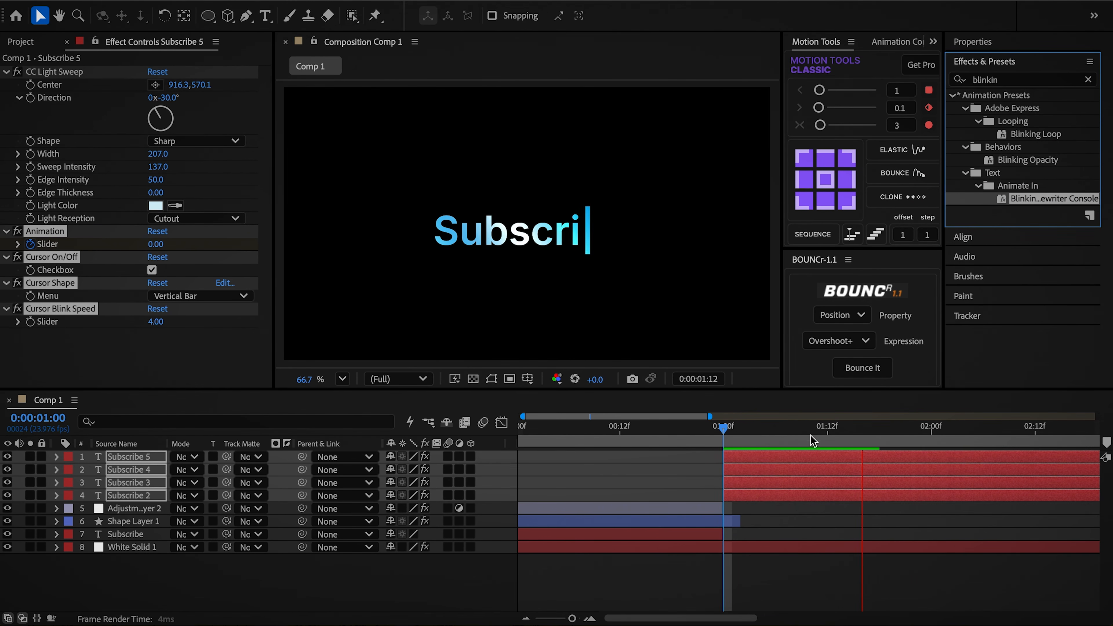
key("space")
Move the ending typewriter Slider keyframes of the four Subscribe text layers to 0:00:02:04
key("u")
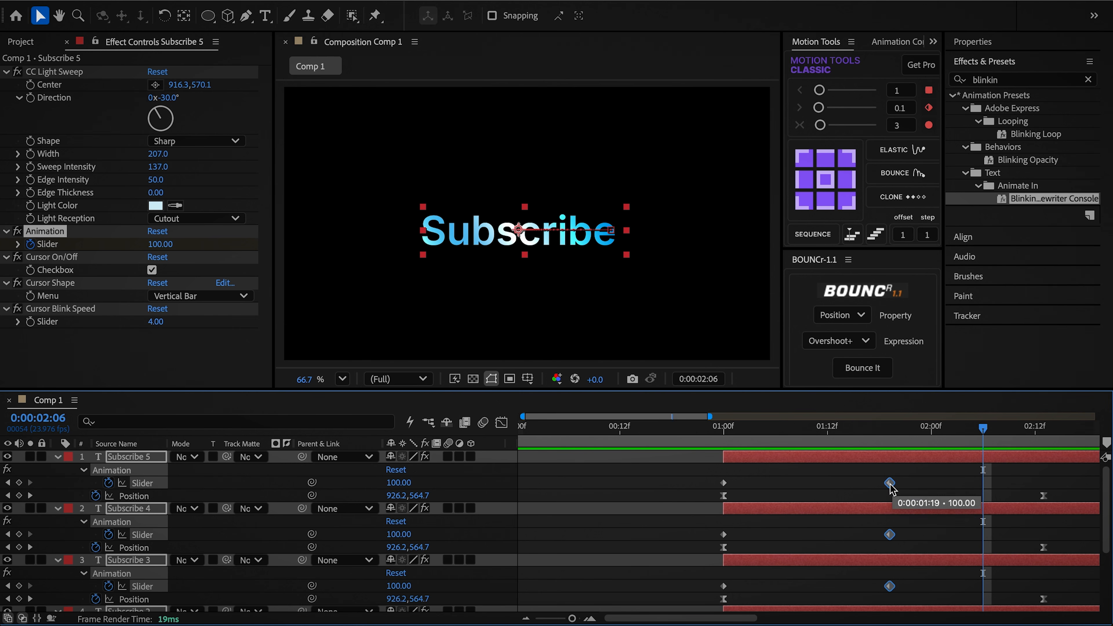
left_click(915, 483)
left_click_drag(912, 477, 860, 622)
scroll(965, 469, "up", 5)
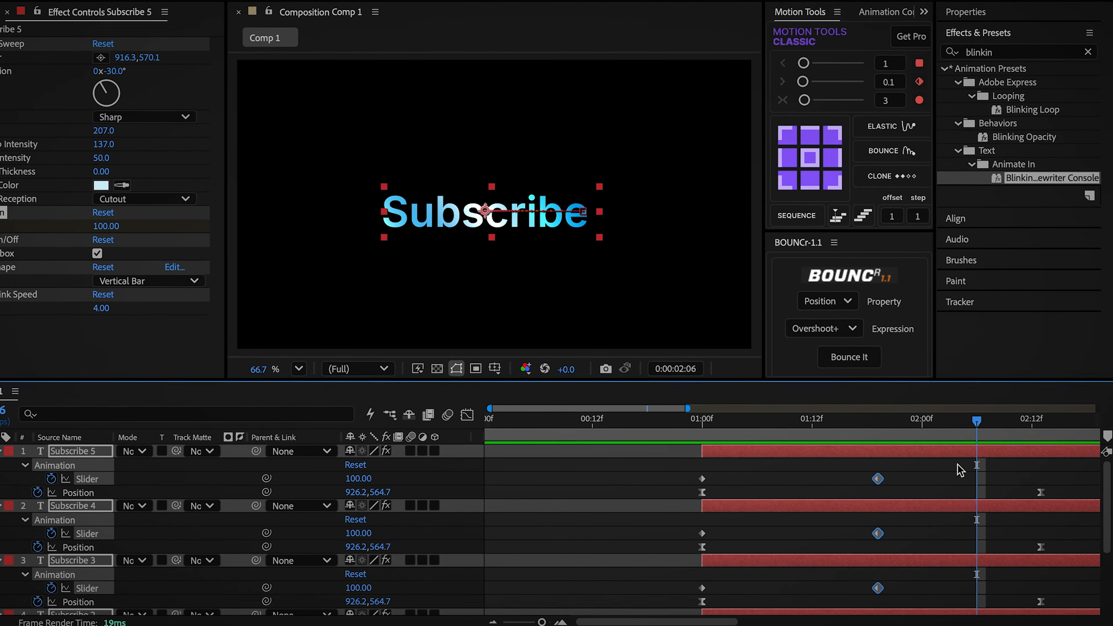
left_click_drag(975, 439, 958, 440)
left_click_drag(872, 476, 965, 466)
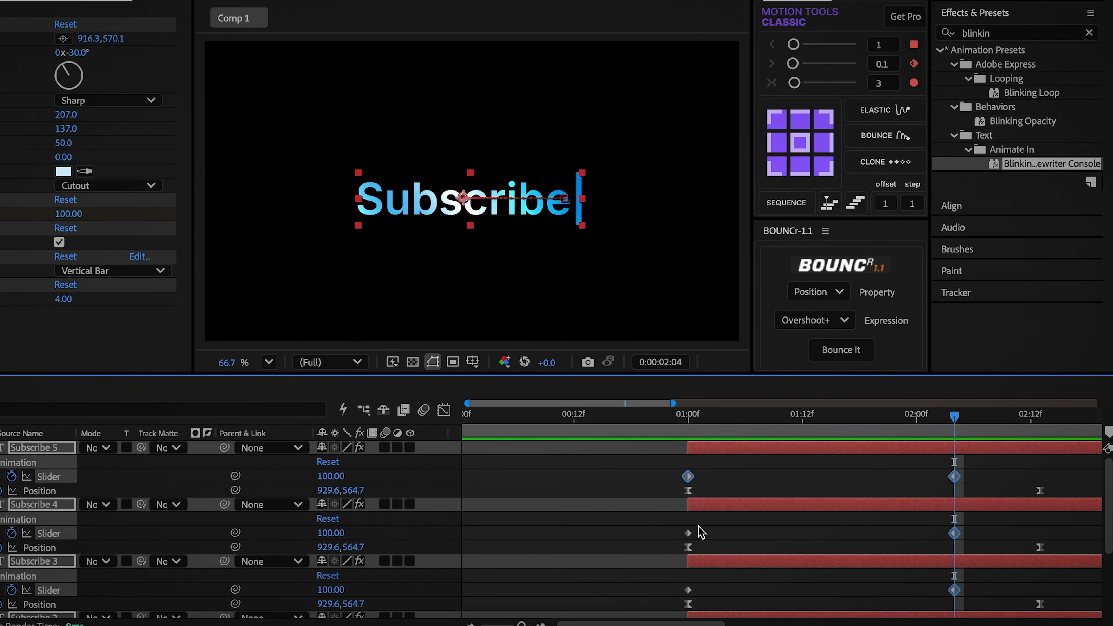
Apply Easy Ease to the starting and ending typewriter Slider keyframes of all four text layers and preview the result
scroll(692, 532, "down", 3)
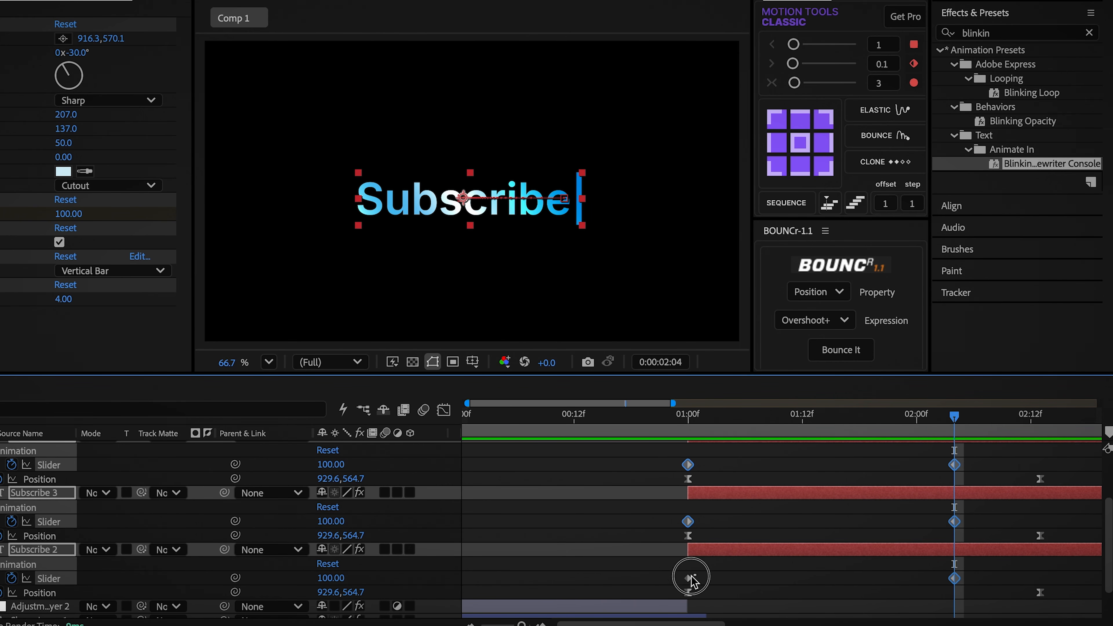
left_click(443, 411)
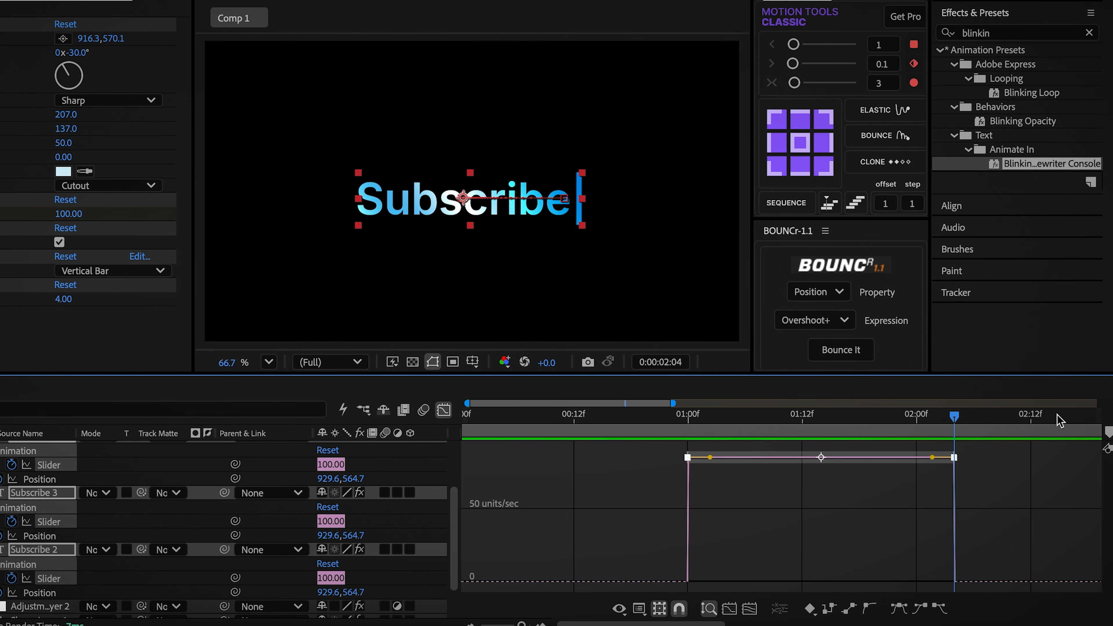
left_click(899, 608)
left_click_drag(827, 420, 678, 451)
key("space")
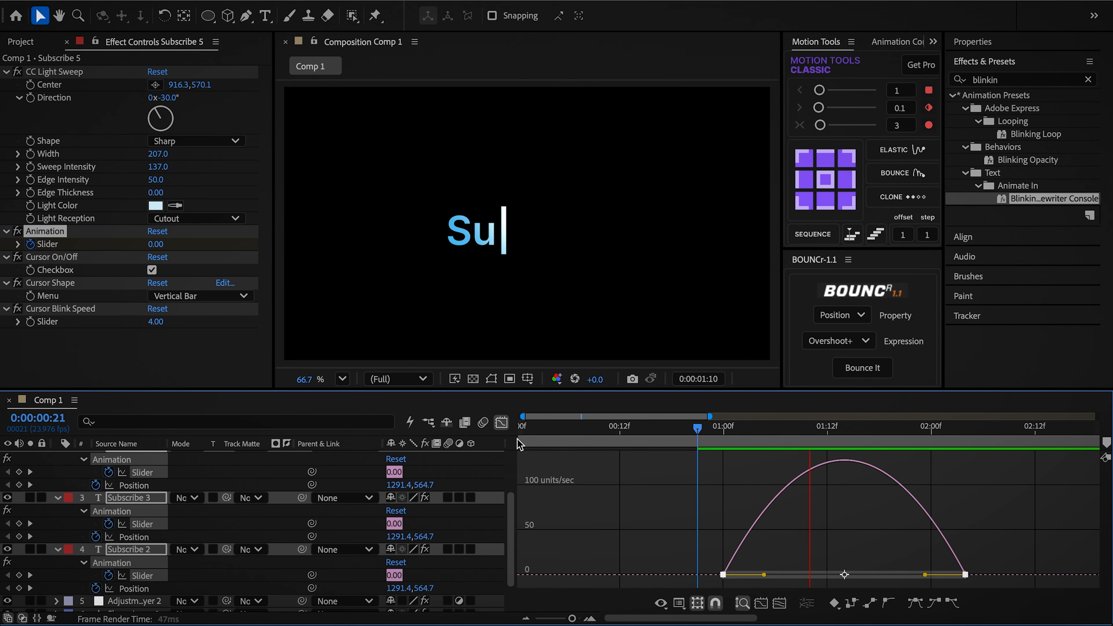
left_click(501, 424)
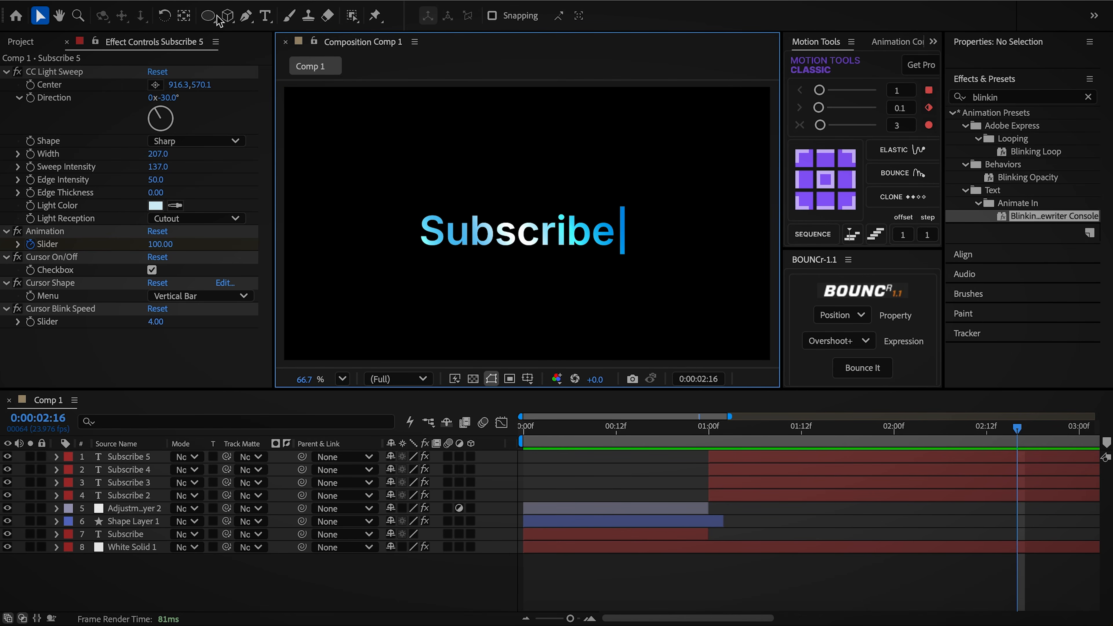
Draw a blue circle about 1026 px in diameter on a new shape layer and centre it in the composition
left_click_drag(357, 106, 616, 203)
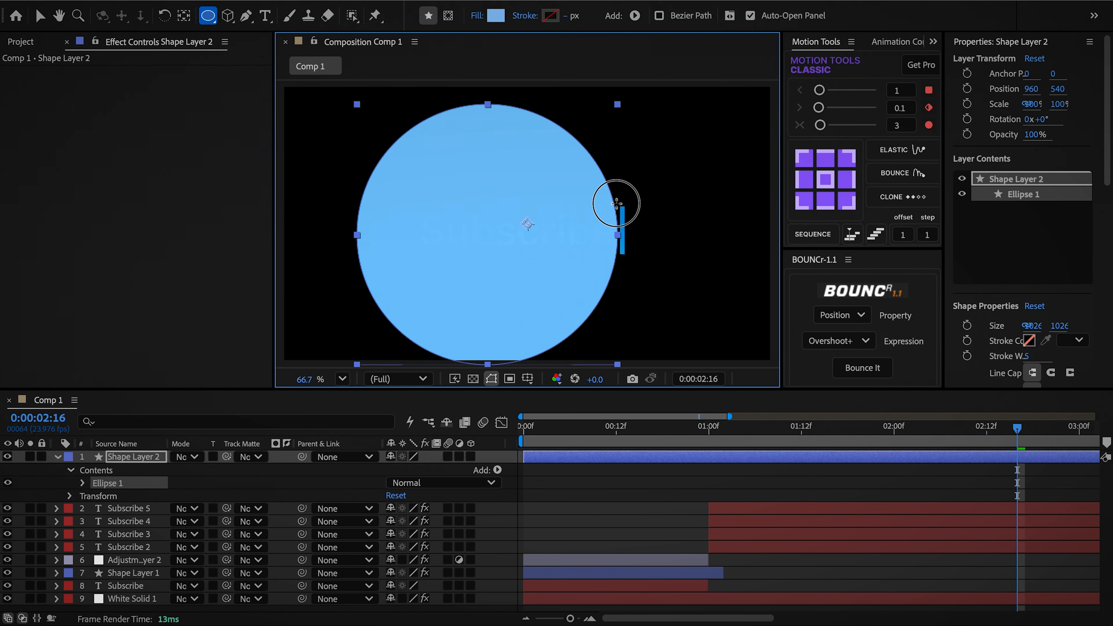
left_click_drag(568, 239, 579, 240)
Apply Turbulent Displace to the circle layer and set its Amount to 150
left_click(991, 80)
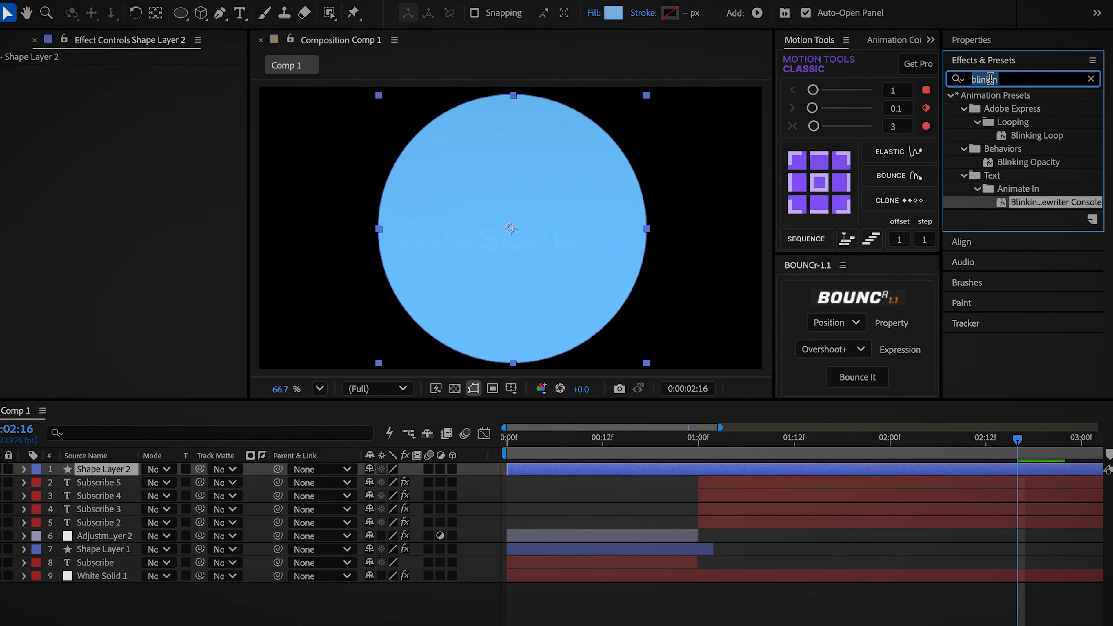
type("turbu")
left_click(1036, 109)
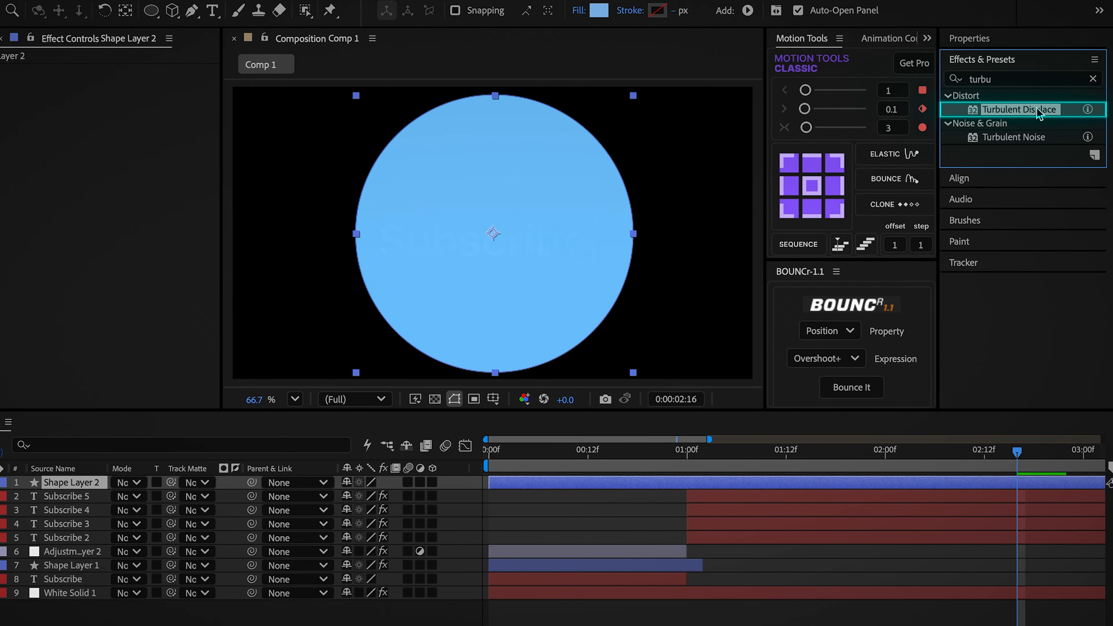
double_click(1037, 109)
left_click(99, 98)
type("15")
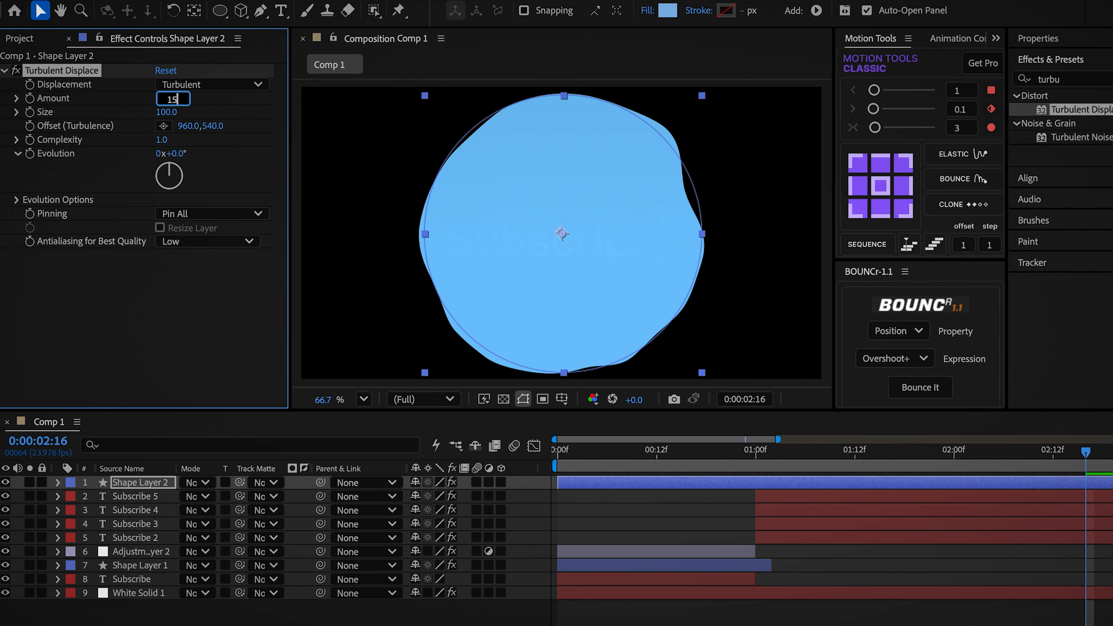
type("0")
key("Return")
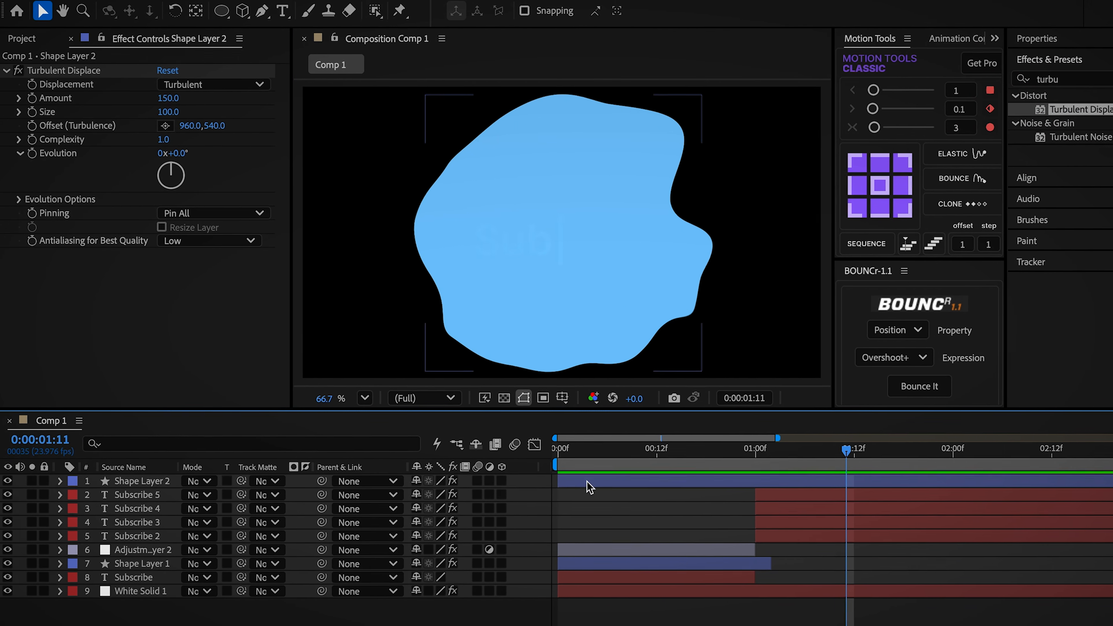
Make the circle layer start at 0:00:01:00 and keyframe its Scale at 0% there
left_click_drag(592, 484, 771, 500)
left_click(734, 454)
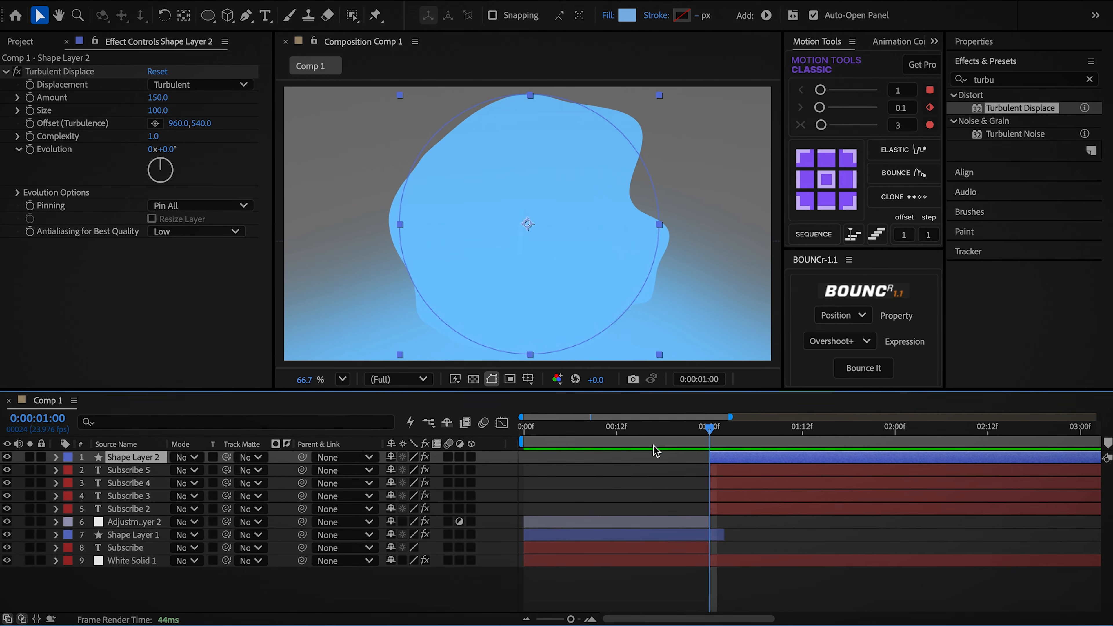
key("s")
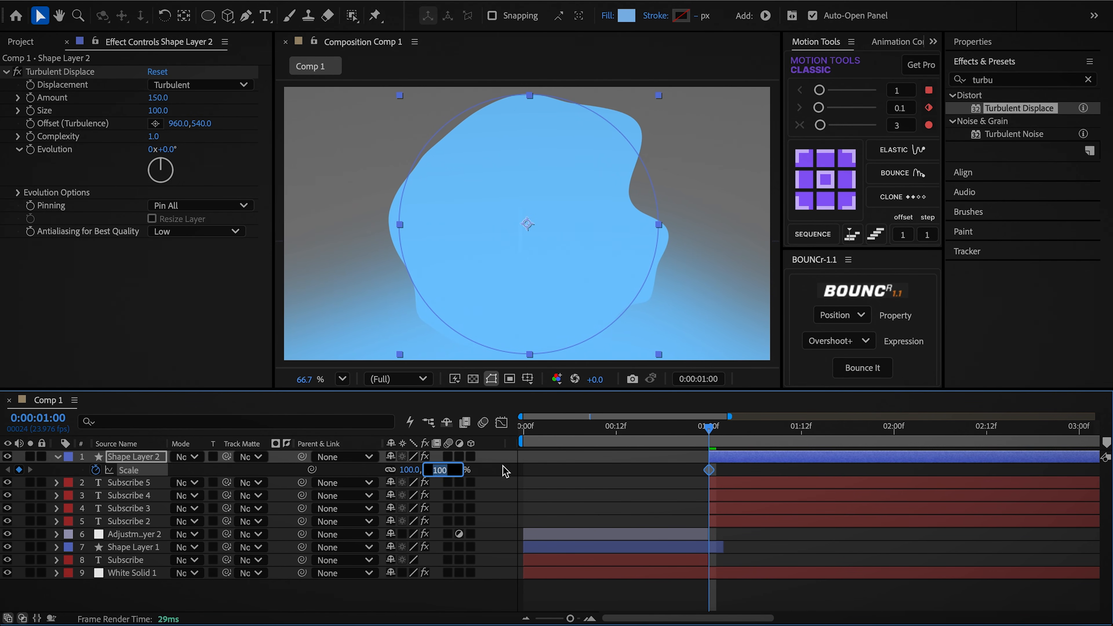
type("0")
key("Return")
Keyframe the circle layer's Scale at 100% at 0:00:03:07
left_click_drag(740, 433, 791, 436)
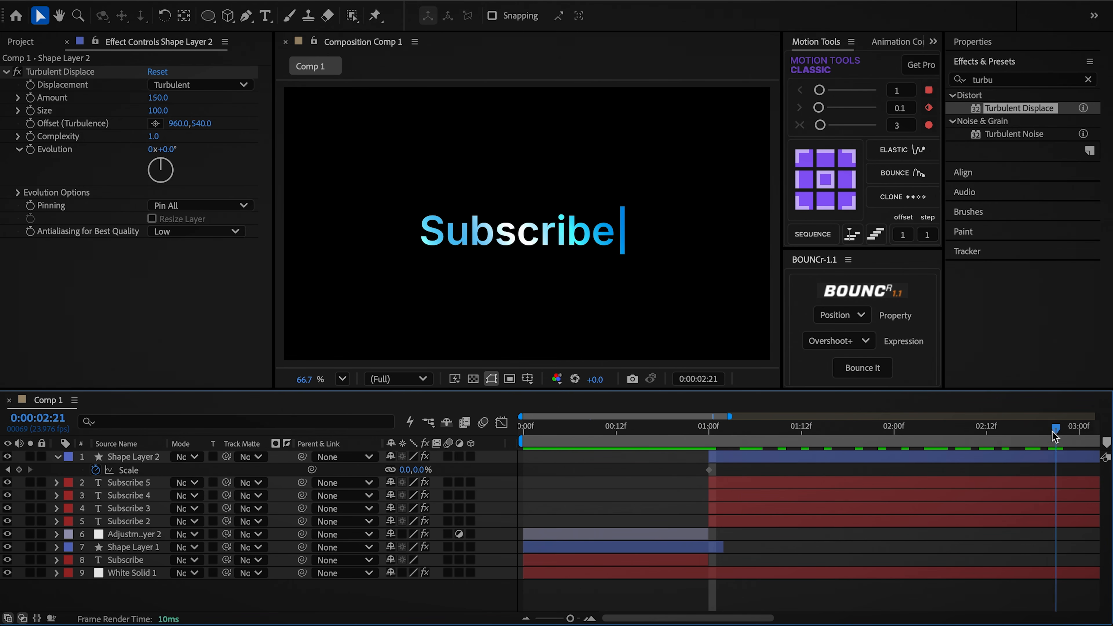
left_click_drag(1055, 435, 896, 430)
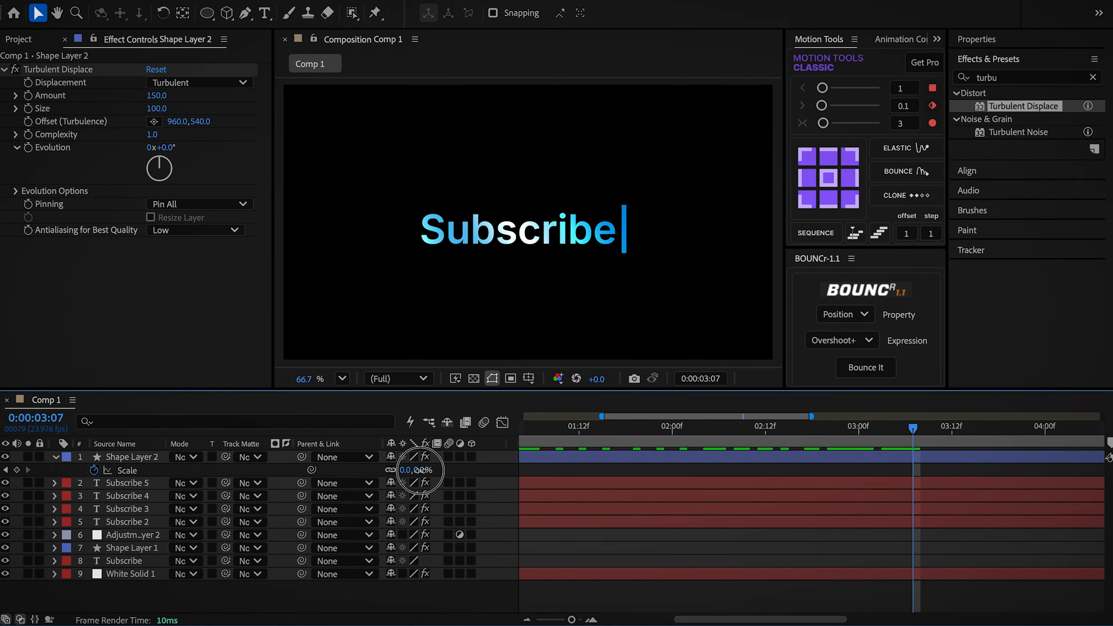
left_click(407, 470)
type("100")
key("Return")
Ease the circle's Scale keyframes, shape the speed curve to peak sharply at the start with a long slowdown, and preview it
left_click_drag(958, 473, 650, 478)
left_click(515, 422)
left_click_drag(1052, 543, 577, 433)
left_click(932, 613)
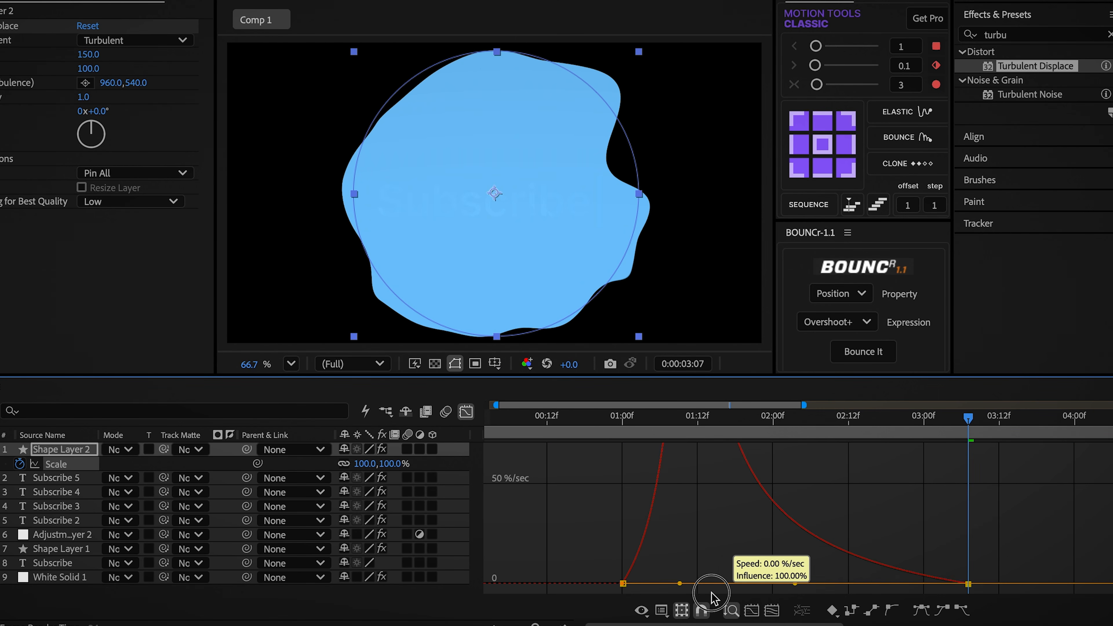
left_click_drag(617, 583, 615, 583)
left_click_drag(636, 417, 609, 418)
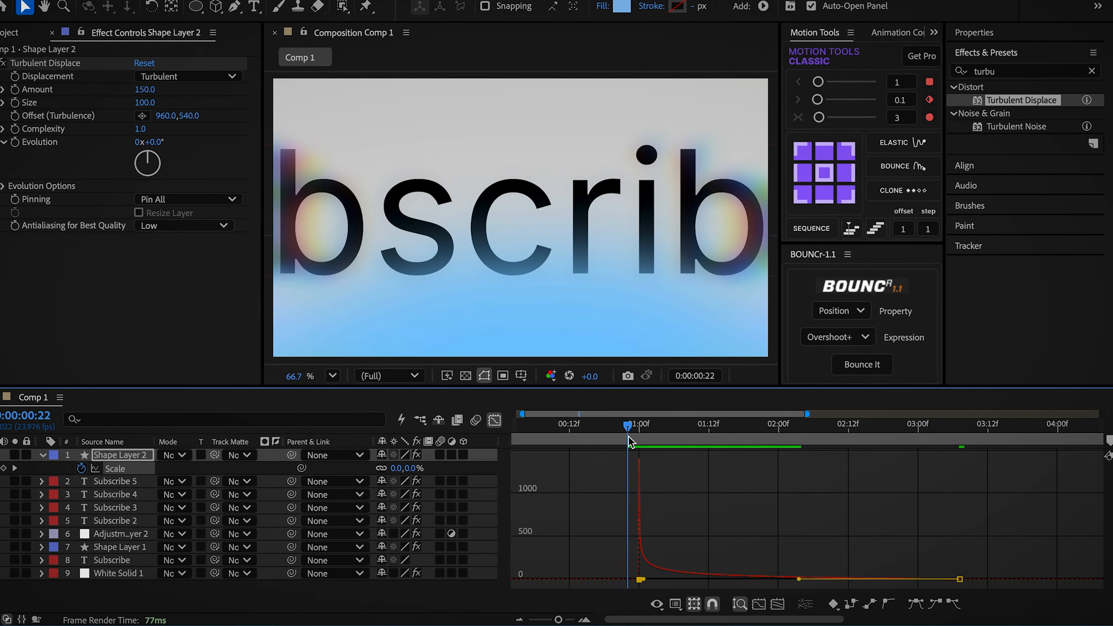
key("space")
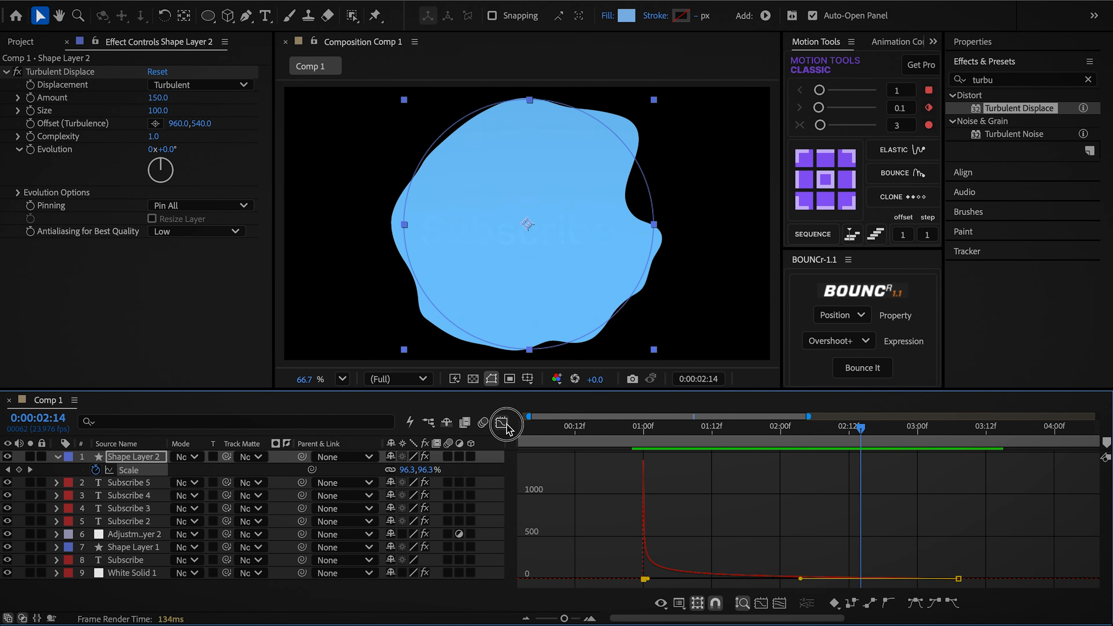
left_click(501, 423)
Animate the Turbulent Displace Evolution from -90° at 0:00:01:12 to a second keyframe just before 0:00:04:00, with Easy Ease on both
left_click_drag(657, 428, 708, 434)
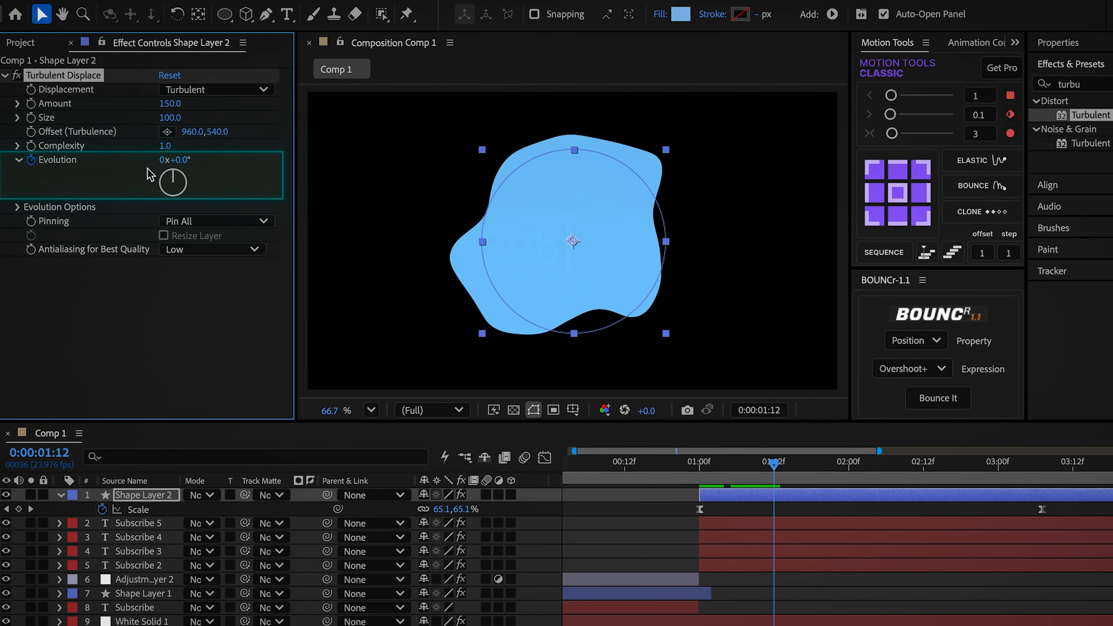
left_click(170, 149)
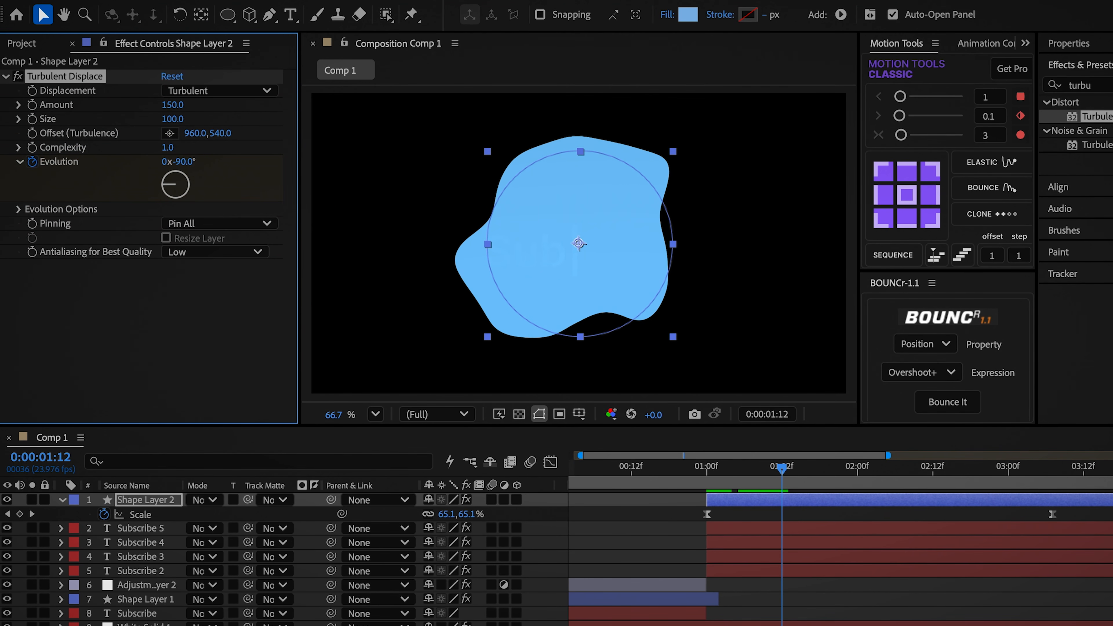
key("u")
left_click_drag(869, 470, 1060, 440)
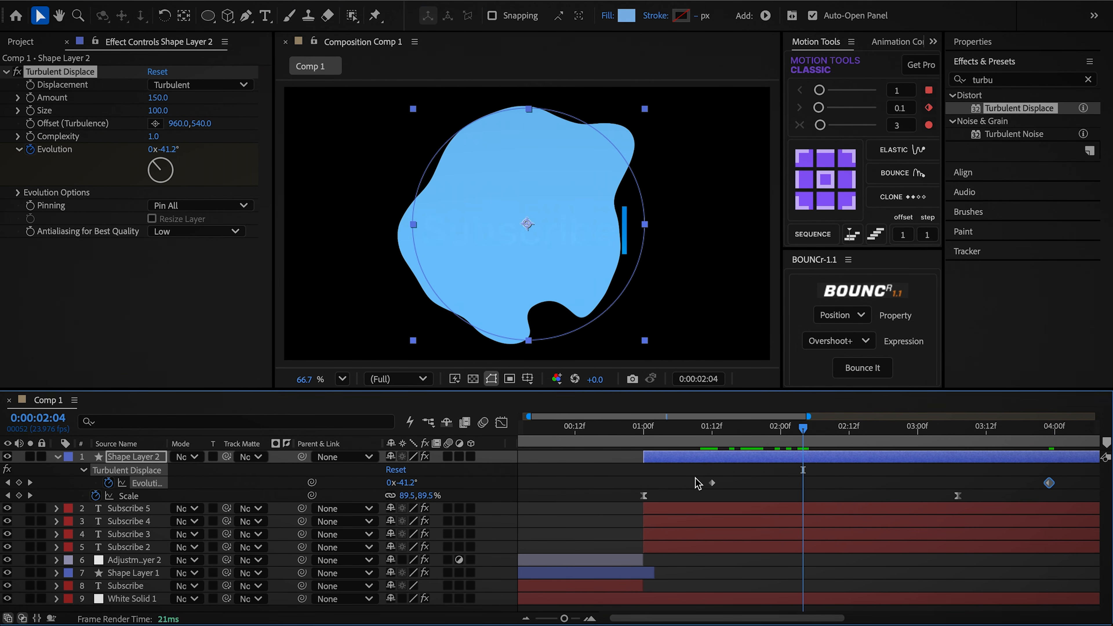
left_click(502, 422)
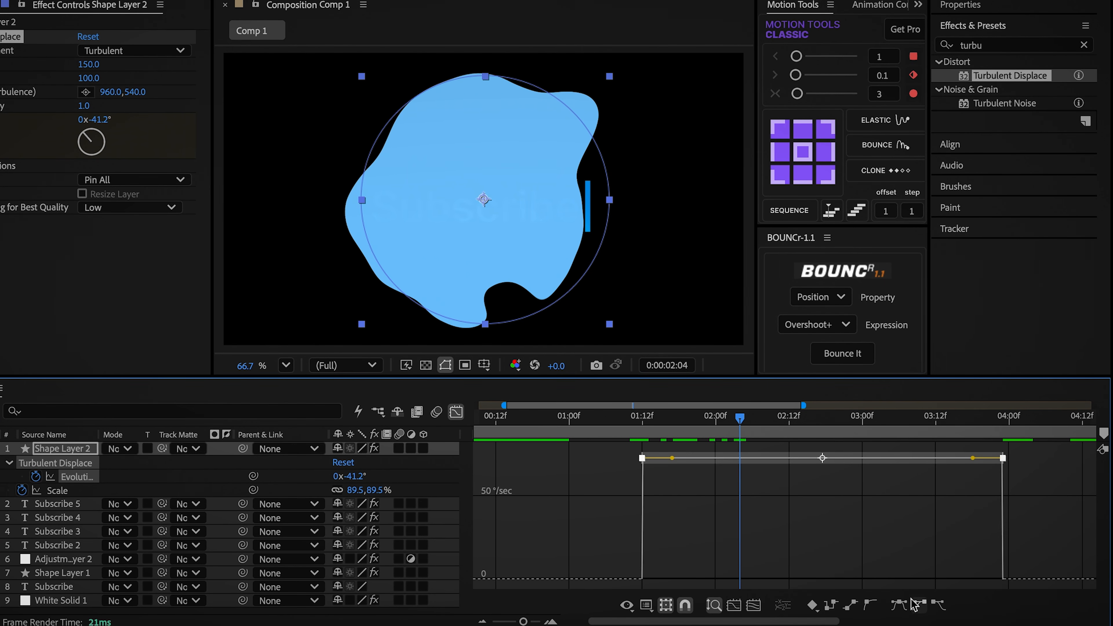
left_click(456, 413)
Add the Gradient Ramp and Colorama effects to the circle layer
double_click(981, 45)
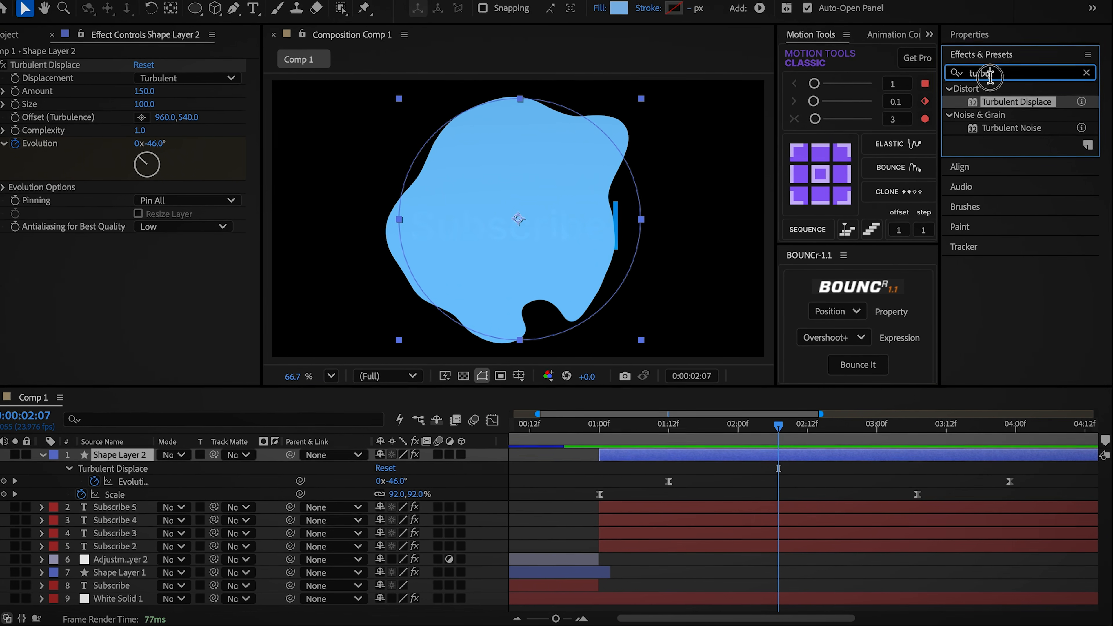
type("ramp")
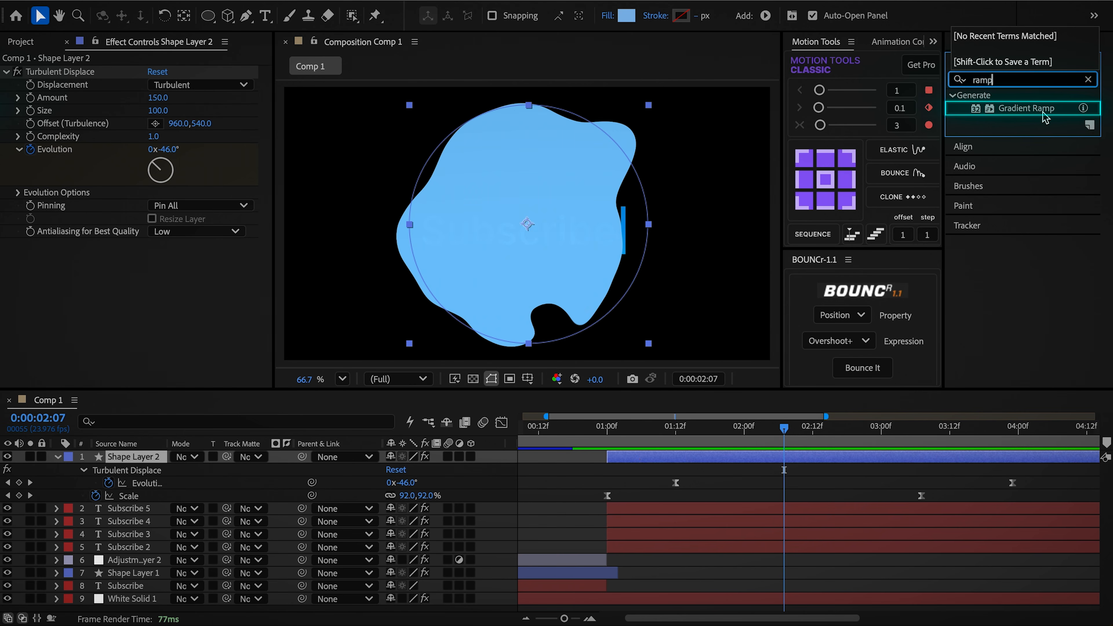
double_click(1041, 109)
left_click(1021, 80)
type("colora")
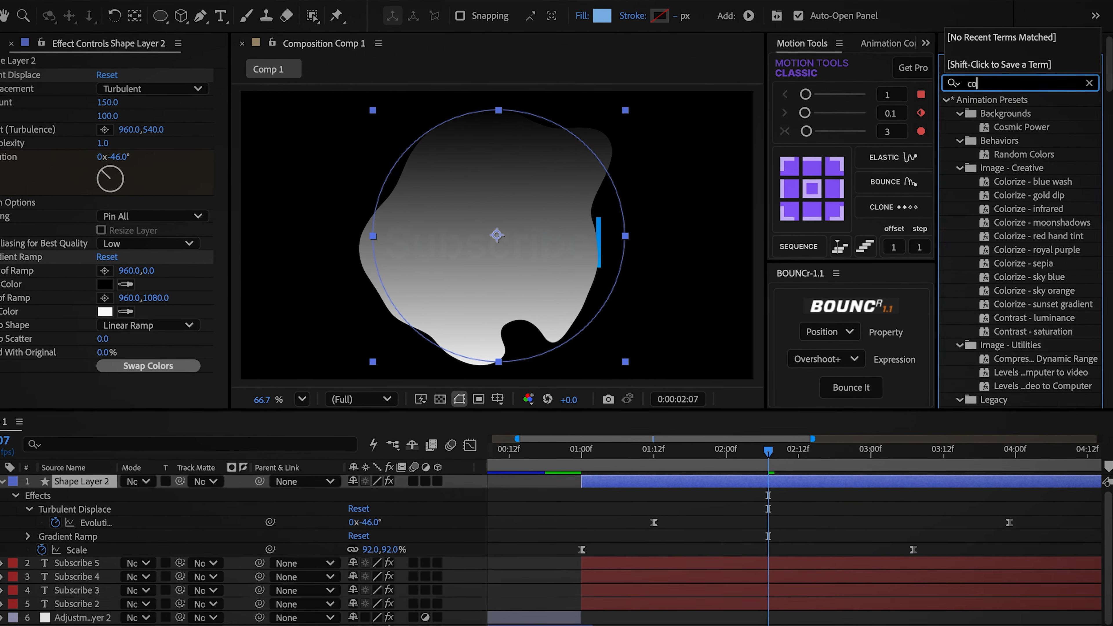
type("ma")
double_click(1010, 117)
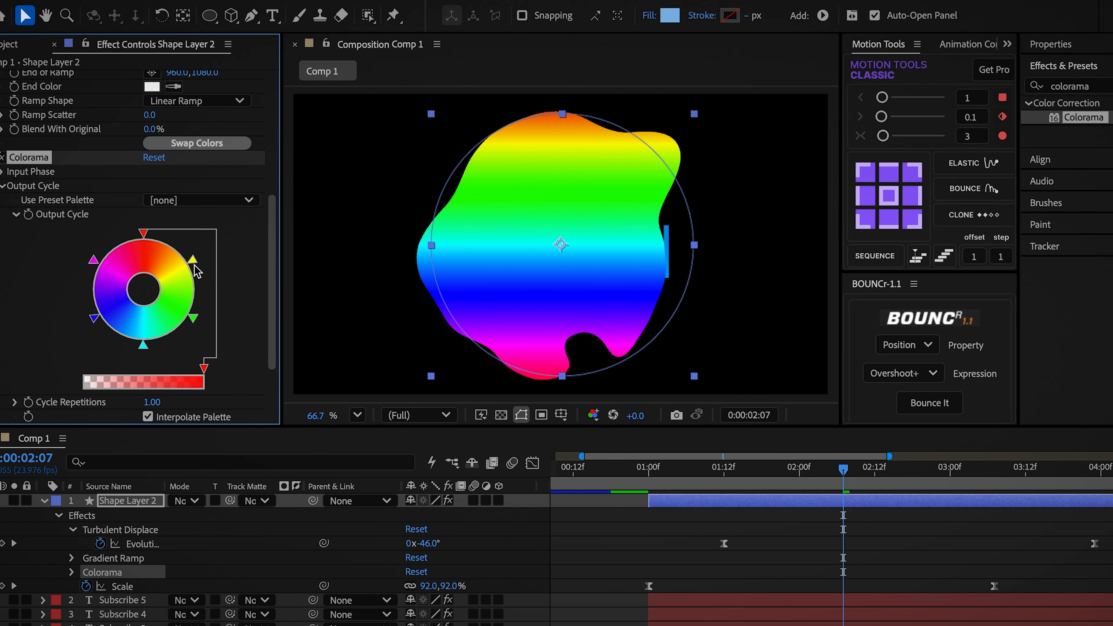
Remove the yellow and cyan stops from the Colorama output cycle and recolour the red stop to teal
left_click_drag(194, 263, 102, 358)
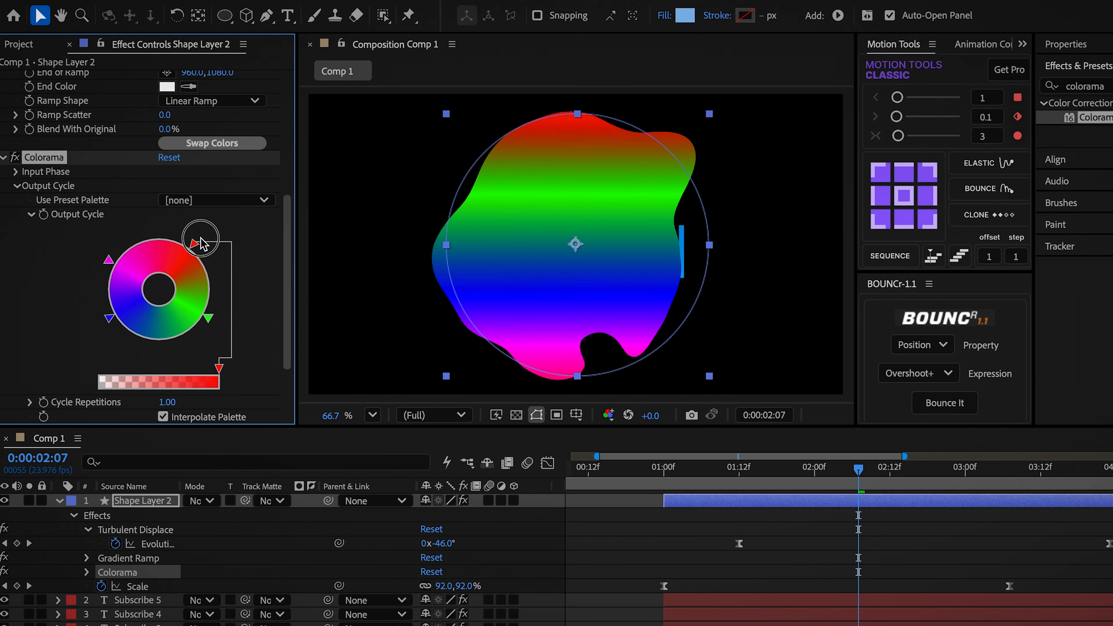
double_click(197, 251)
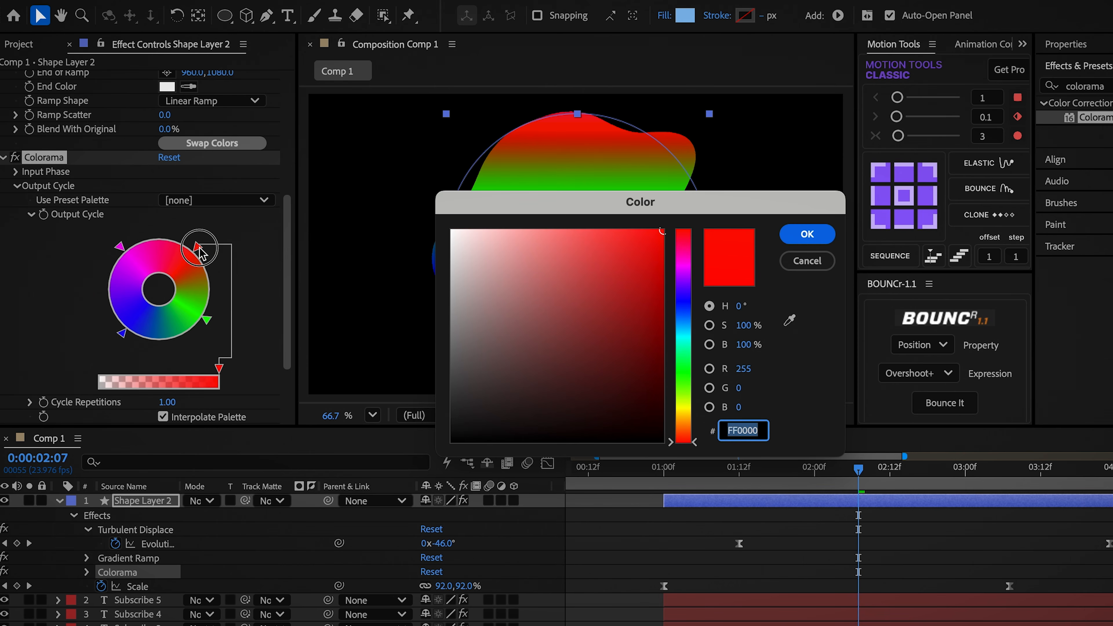
left_click(807, 234)
Recolour Colorama's green stop to blue, blue stop to teal and magenta stop to 0098D5, and set Cycle Repetitions to 1.30
double_click(208, 343)
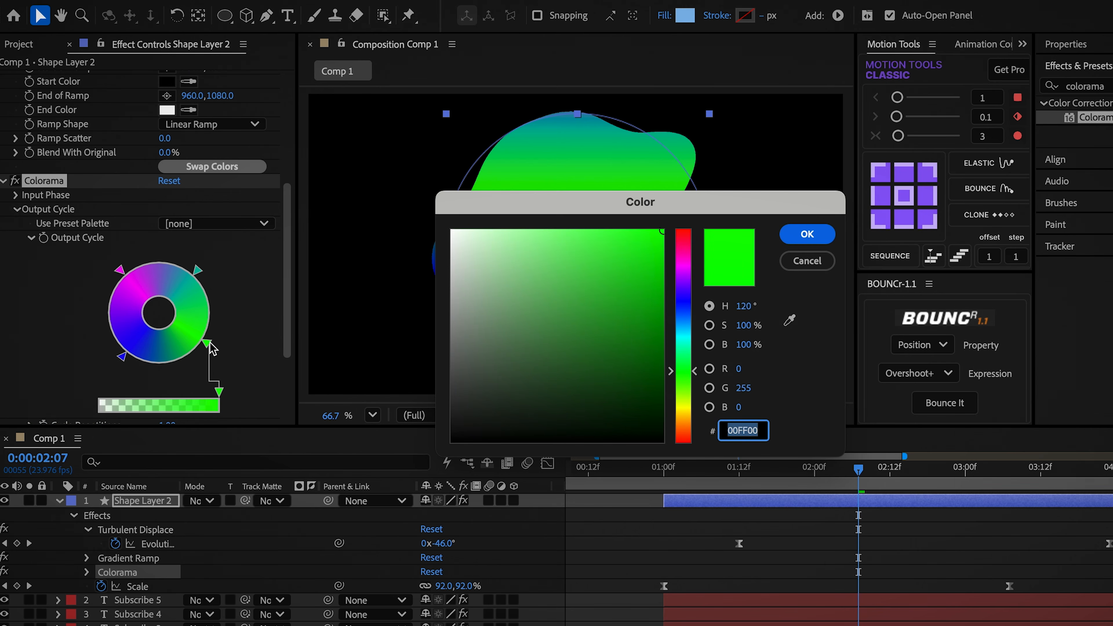
left_click(807, 234)
scroll(131, 372, "up", 1)
double_click(121, 389)
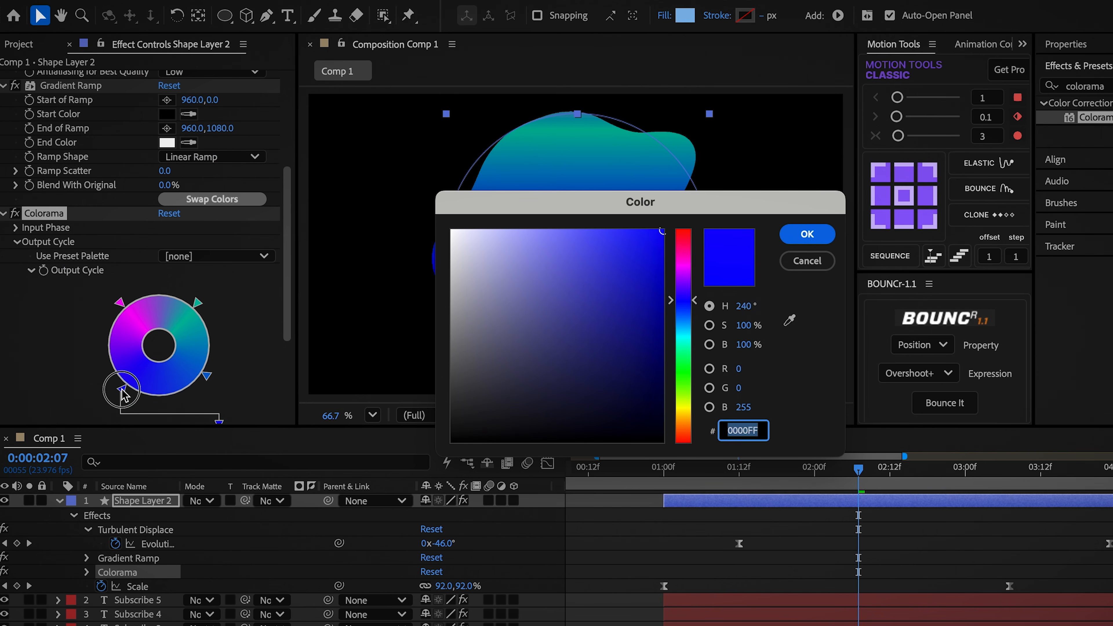
left_click(807, 234)
scroll(131, 329, "up", 1)
double_click(120, 319)
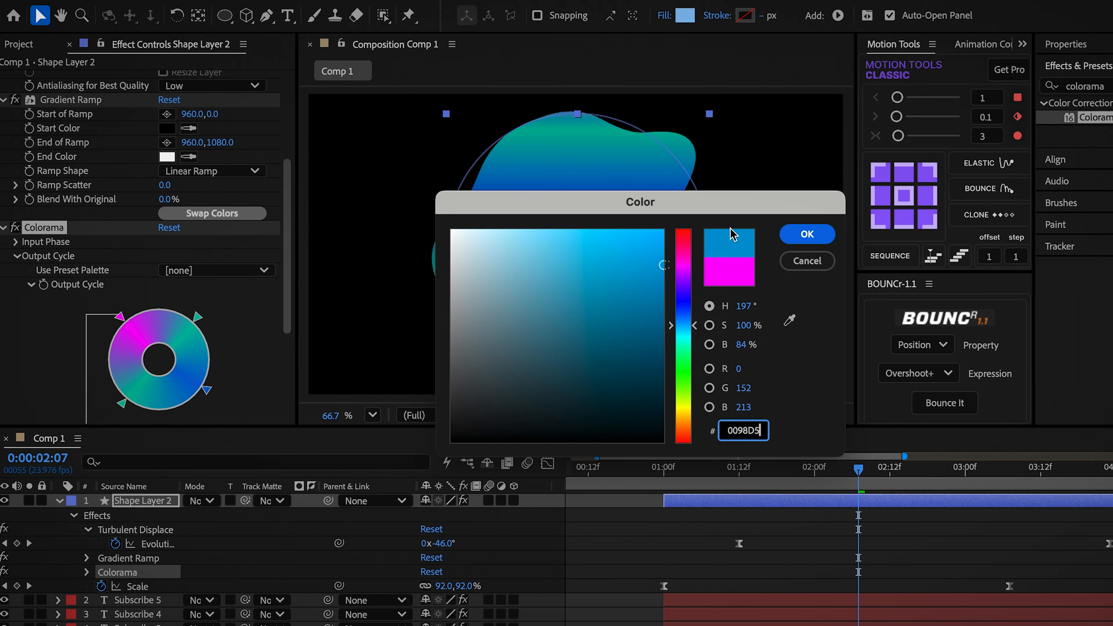
left_click(808, 234)
scroll(145, 307, "down", 3)
left_click_drag(167, 339, 172, 340)
Add Fast Box Blur to the blob layer, raise its Blur Radius to soften the edges, and duplicate the layer
left_click(143, 500)
left_click(1082, 86)
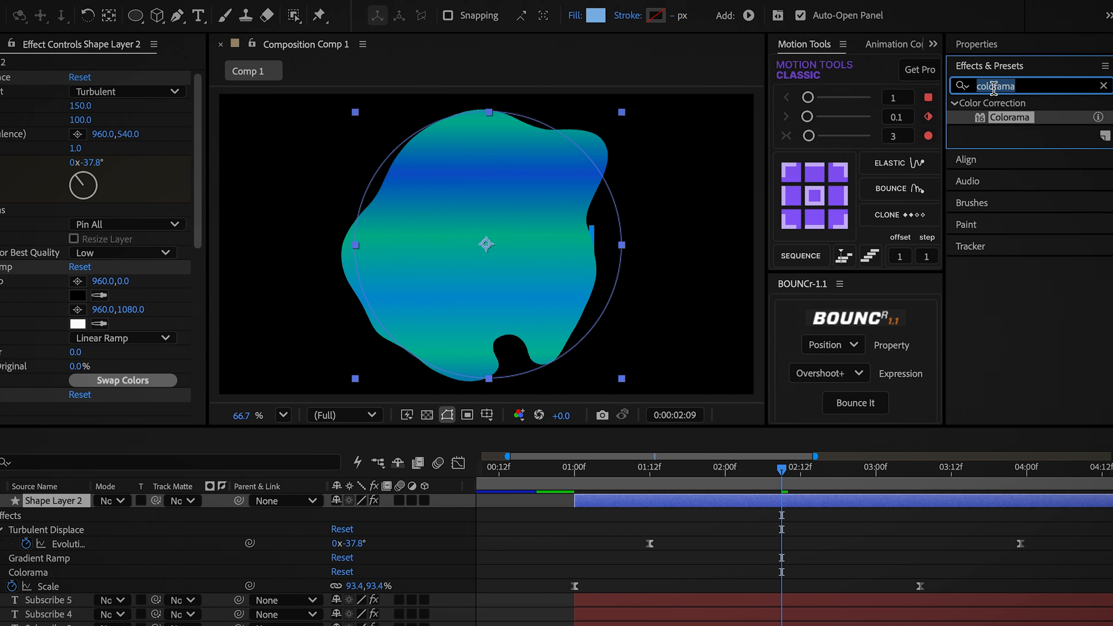
type("fast")
double_click(1023, 190)
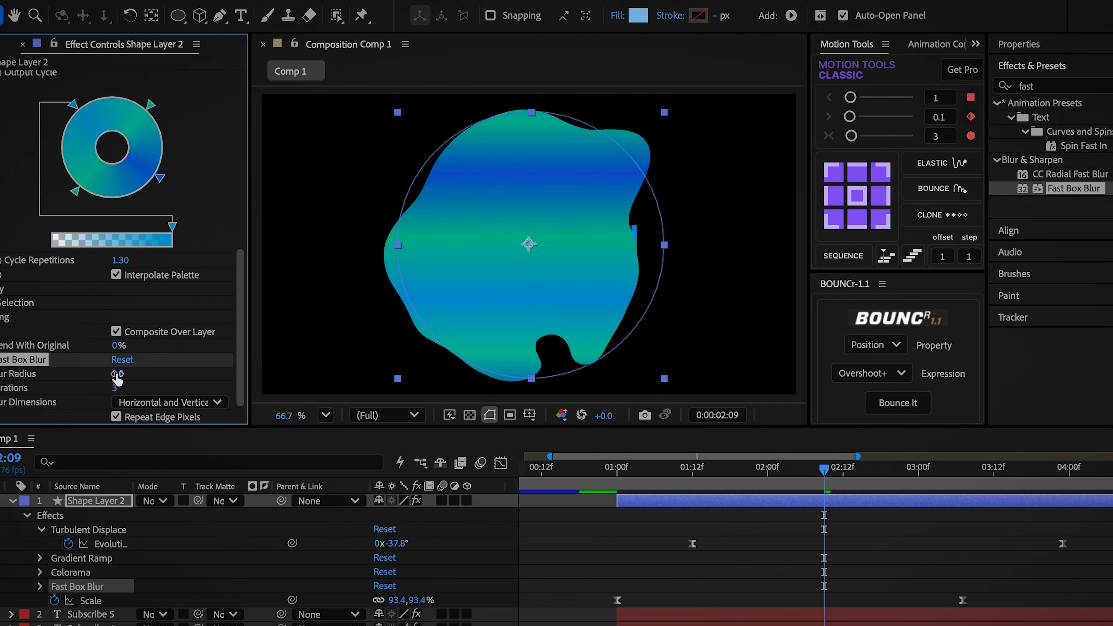
left_click(65, 374)
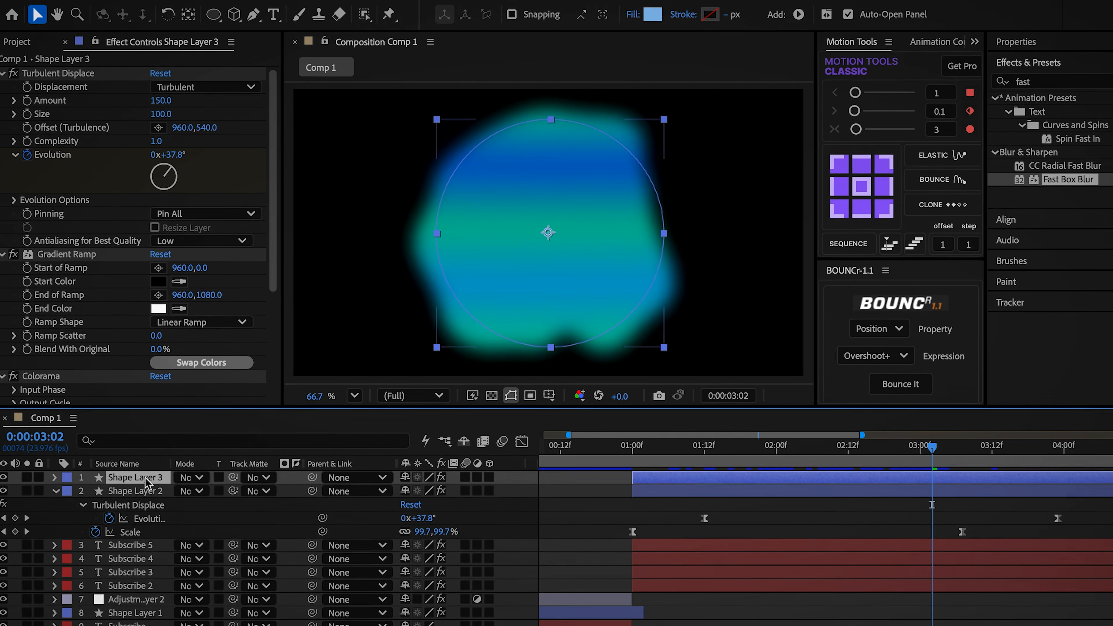
Add a Bevel and Emboss layer style to the duplicated blob and set its Advanced Blending Fill Opacity to 0%
right_click(148, 484)
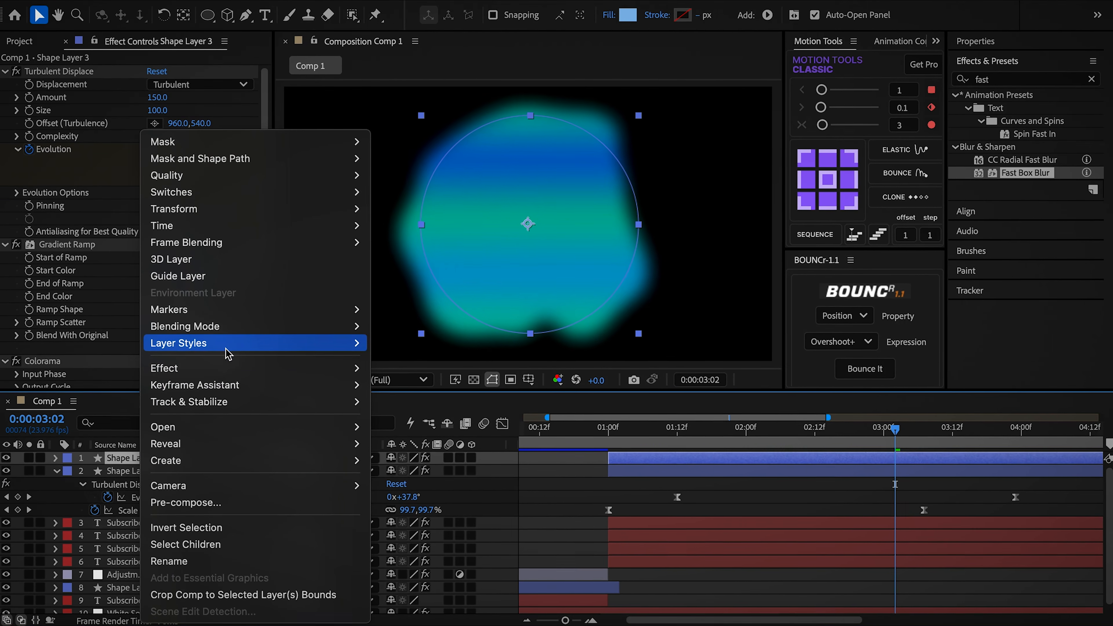
mouse_move(234, 369)
left_click(438, 468)
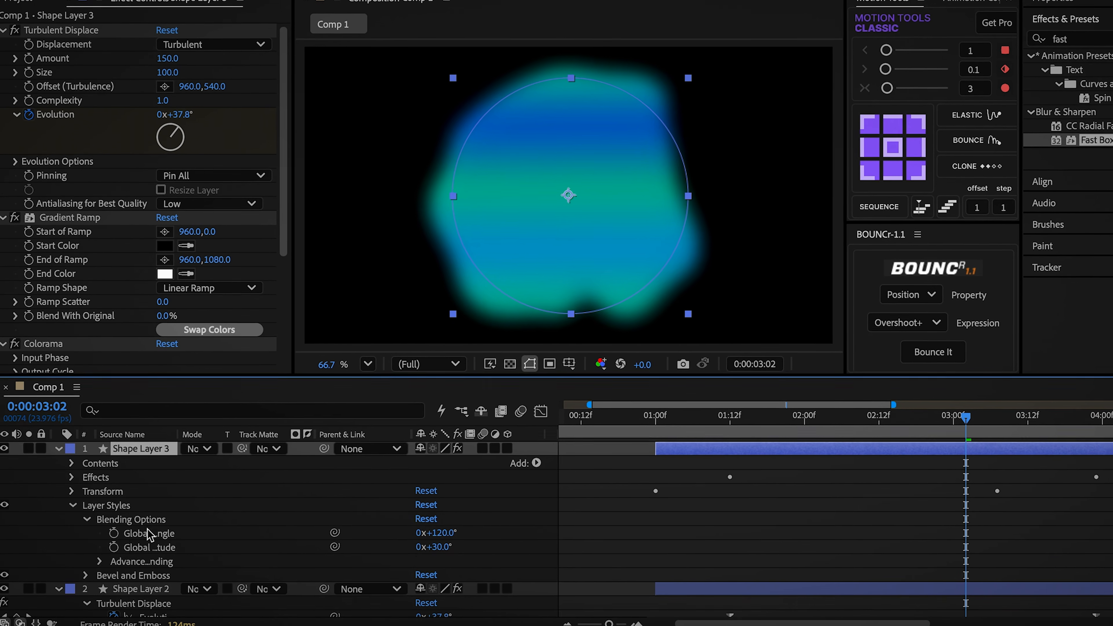
left_click(99, 561)
scroll(401, 565, "down", 1)
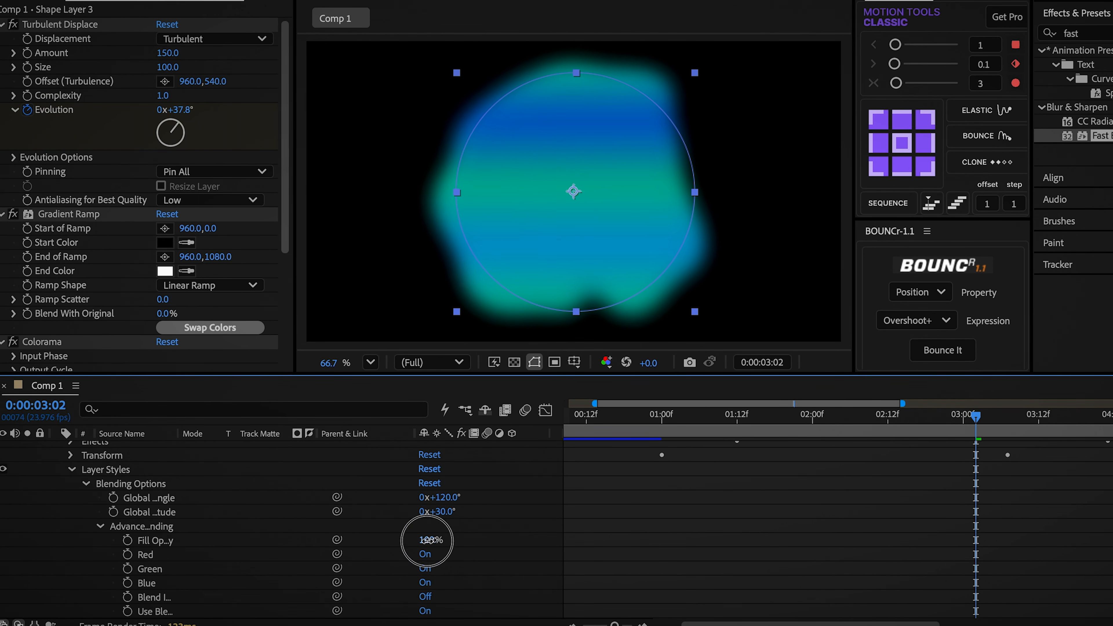
left_click_drag(427, 540, 157, 543)
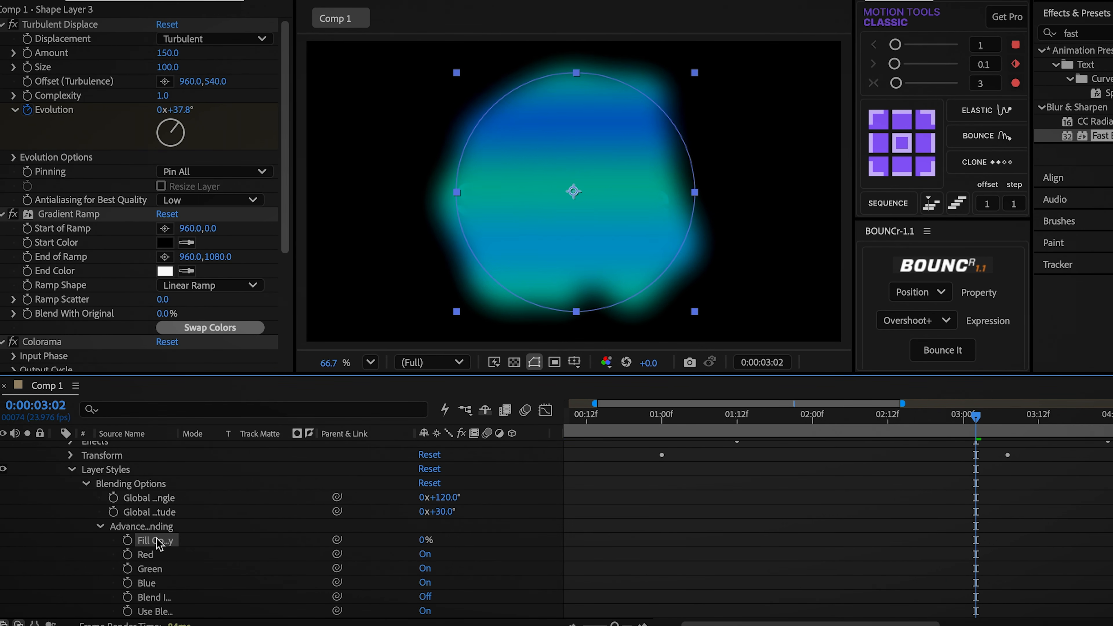
Set the Bevel and Emboss highlight and shadow opacity to 100% and Size to 40, checking the layer in solo
left_click(86, 484)
left_click(85, 498)
scroll(271, 529, "down", 1)
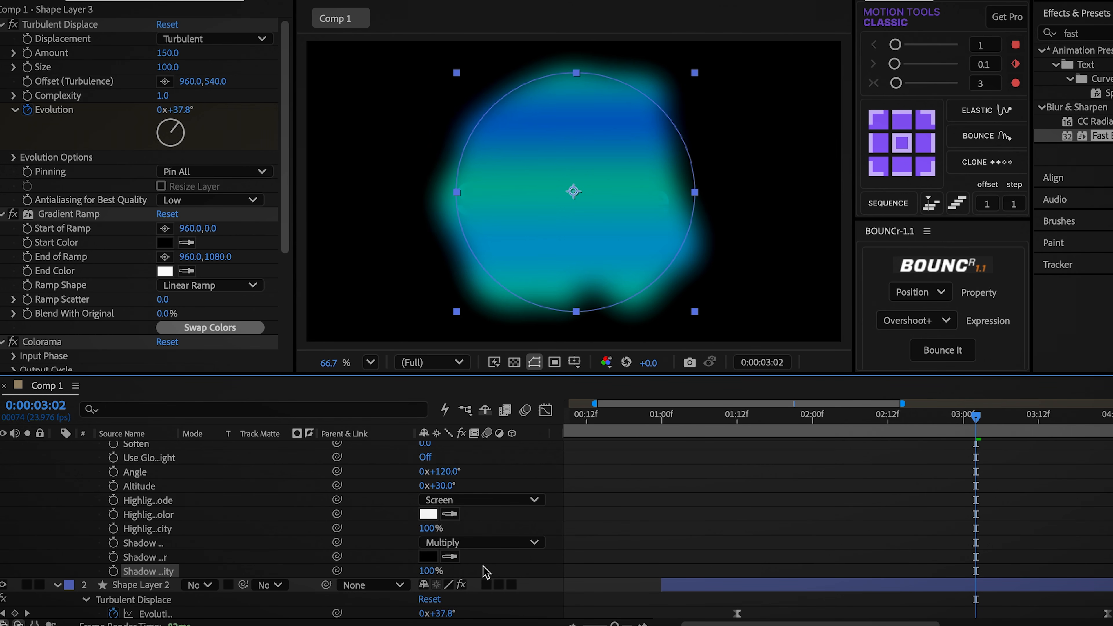
scroll(477, 556, "up", 3)
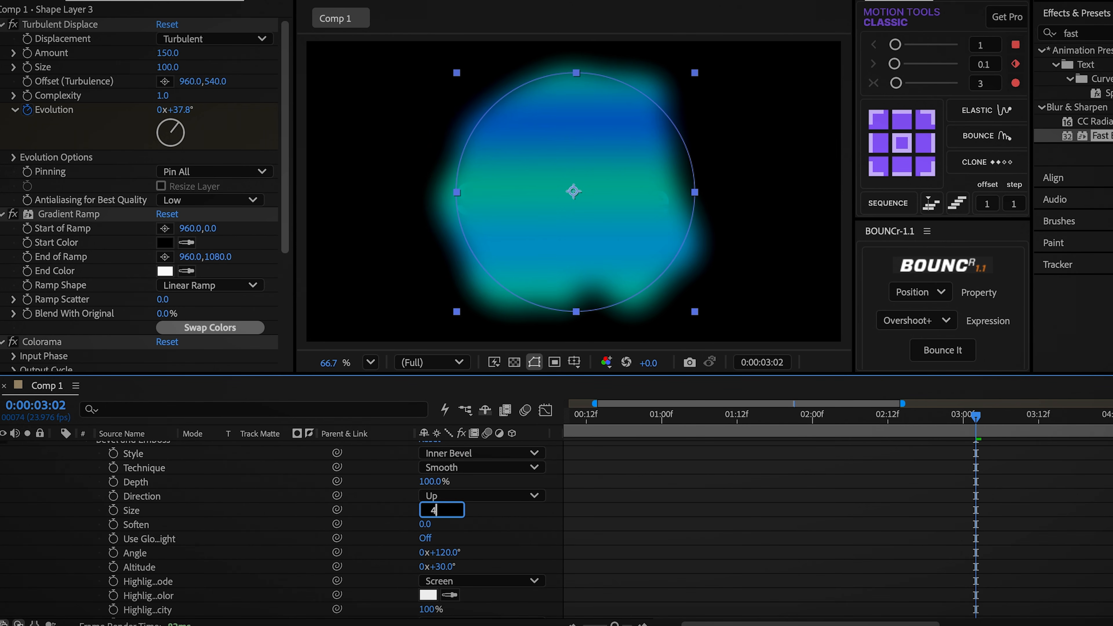
type("0")
key("Return")
scroll(280, 526, "up", 3)
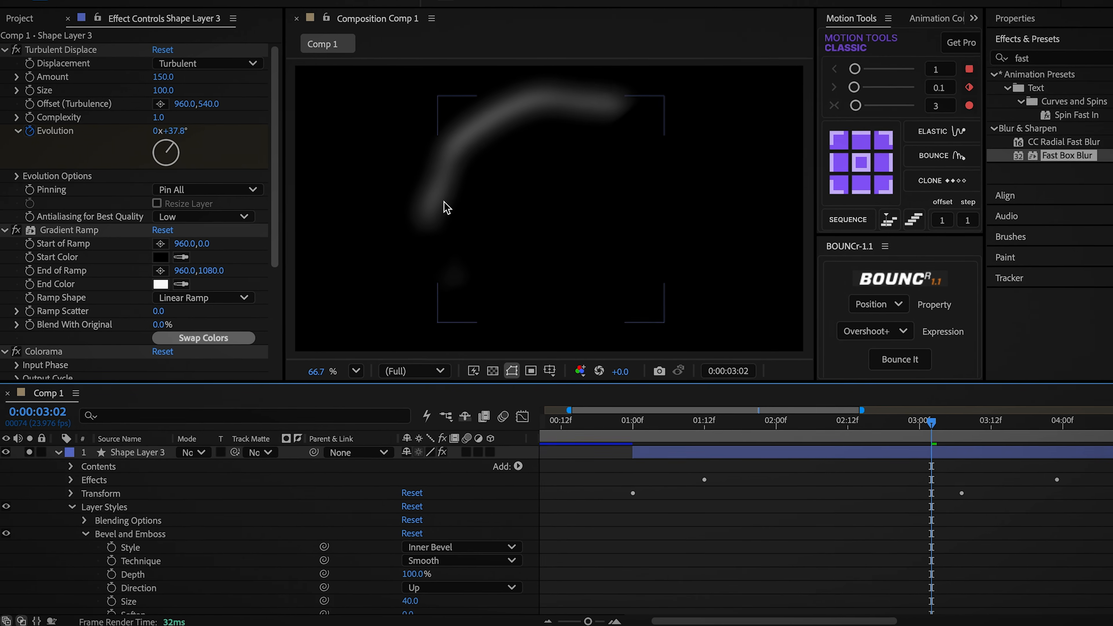
left_click(29, 452)
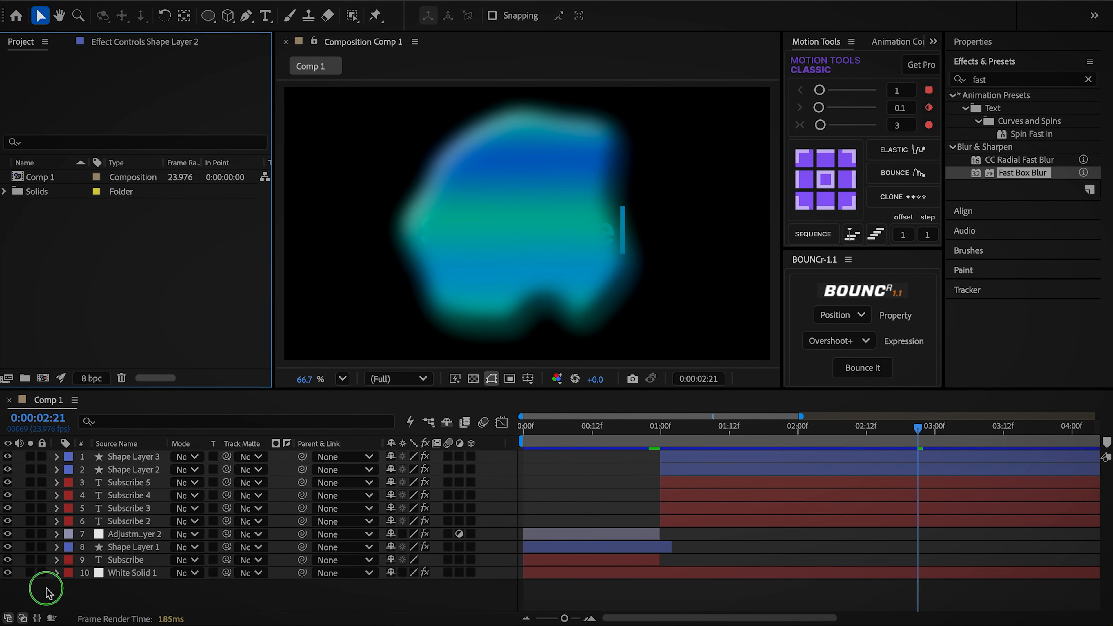
Create a null object and parent both blob shape layers to it
right_click(47, 592)
mouse_move(62, 422)
left_click(319, 414)
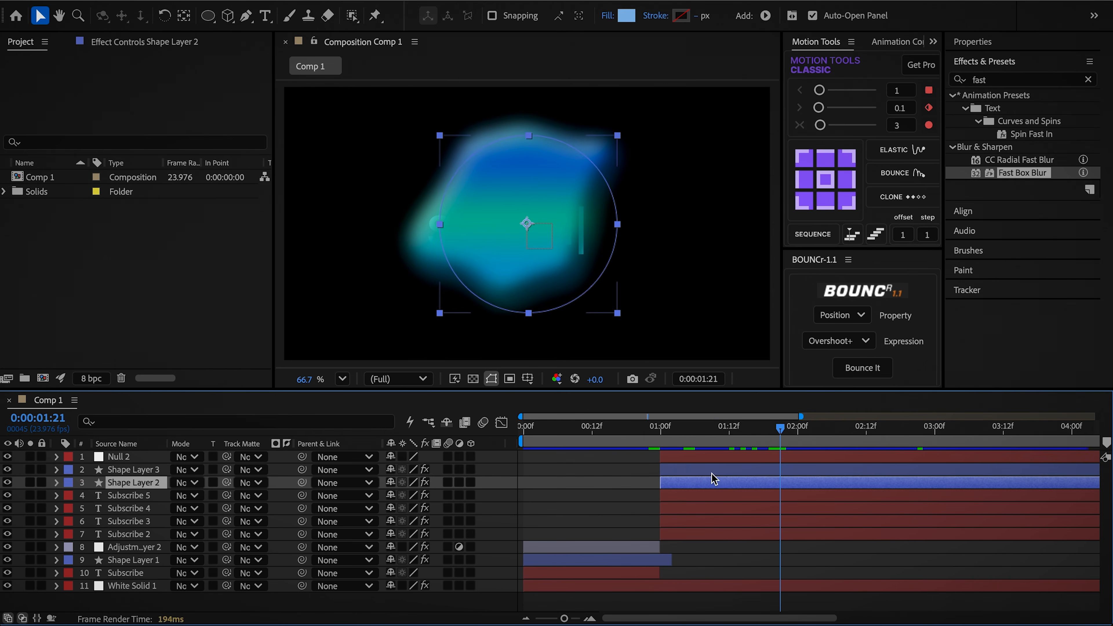
left_click_drag(302, 470, 133, 457)
Keyframe the null's Rotation from 0° just after 0:00:01:00 to one full turn at 0:00:03:07, and shape its speed curve
left_click(133, 457)
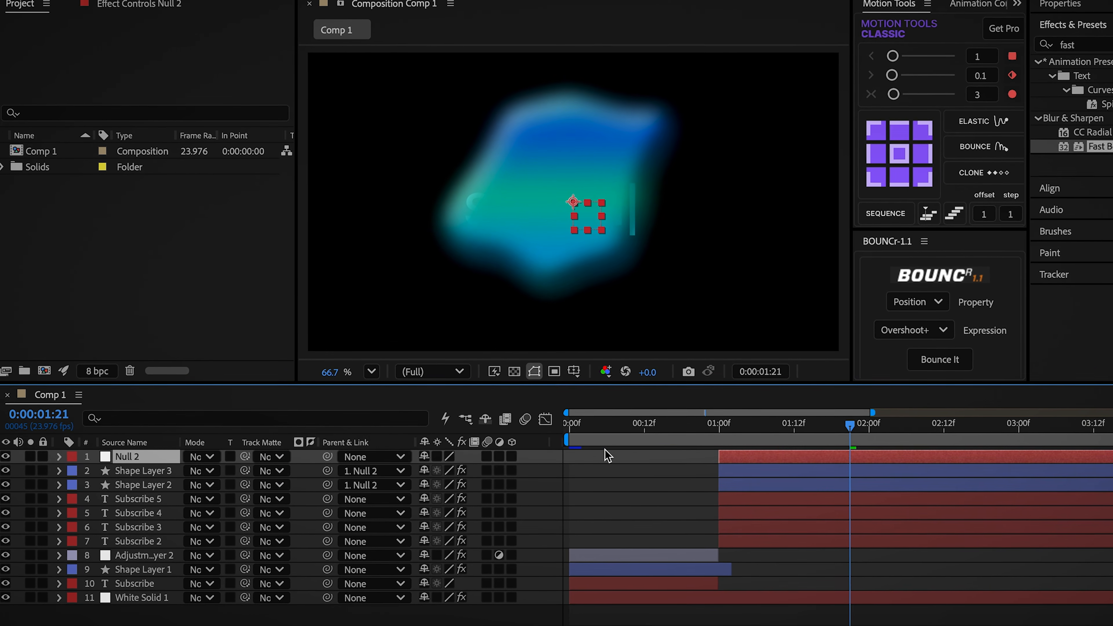
key("r")
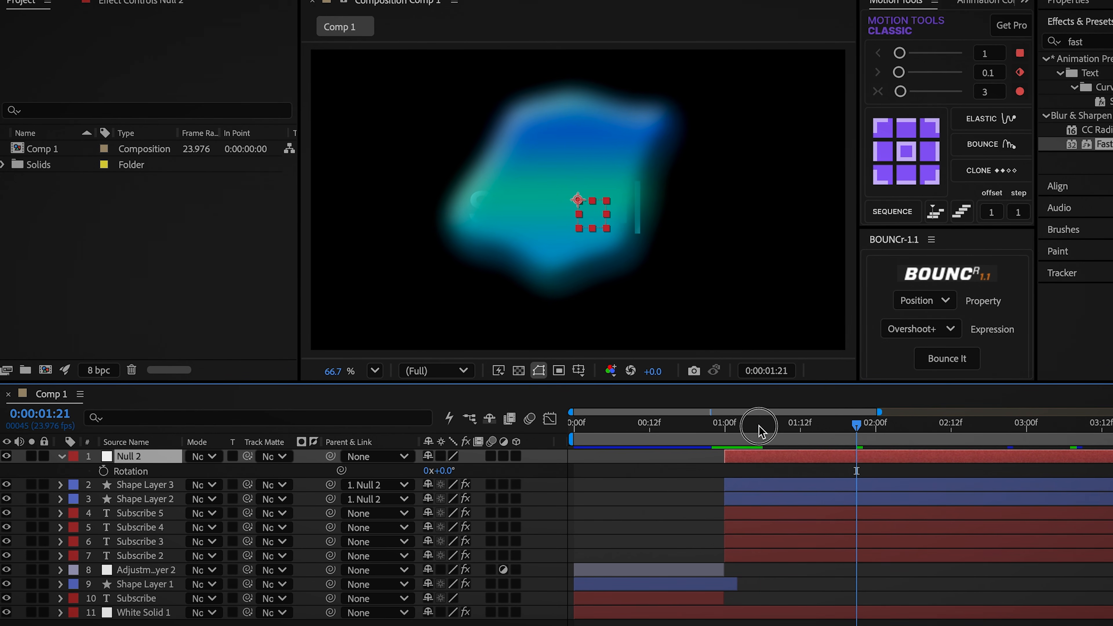
left_click(757, 426)
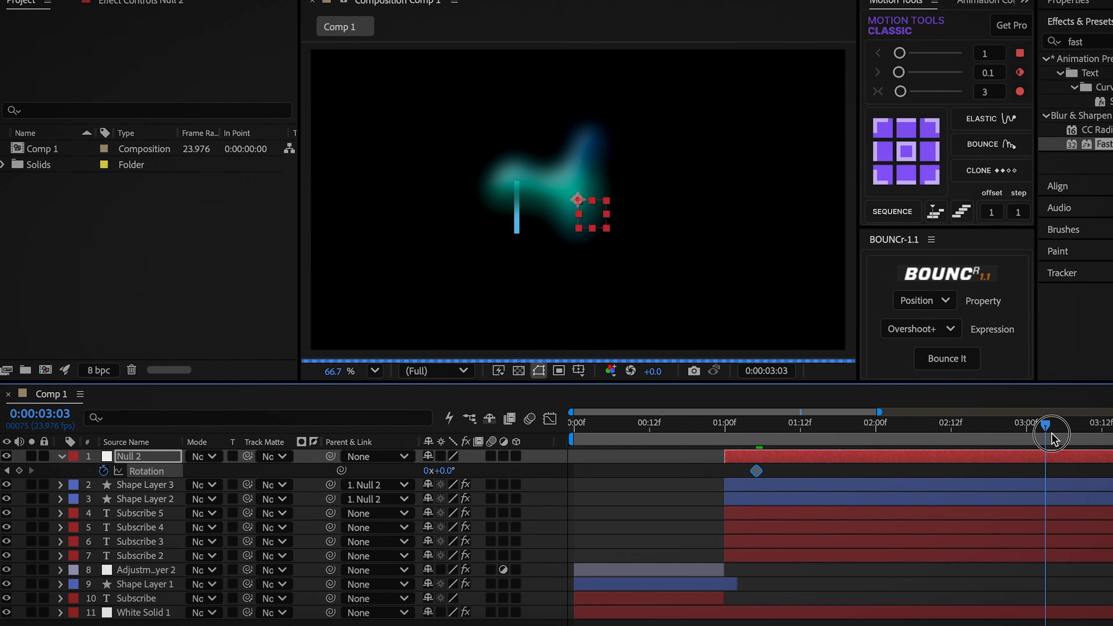
left_click_drag(1051, 438, 1072, 436)
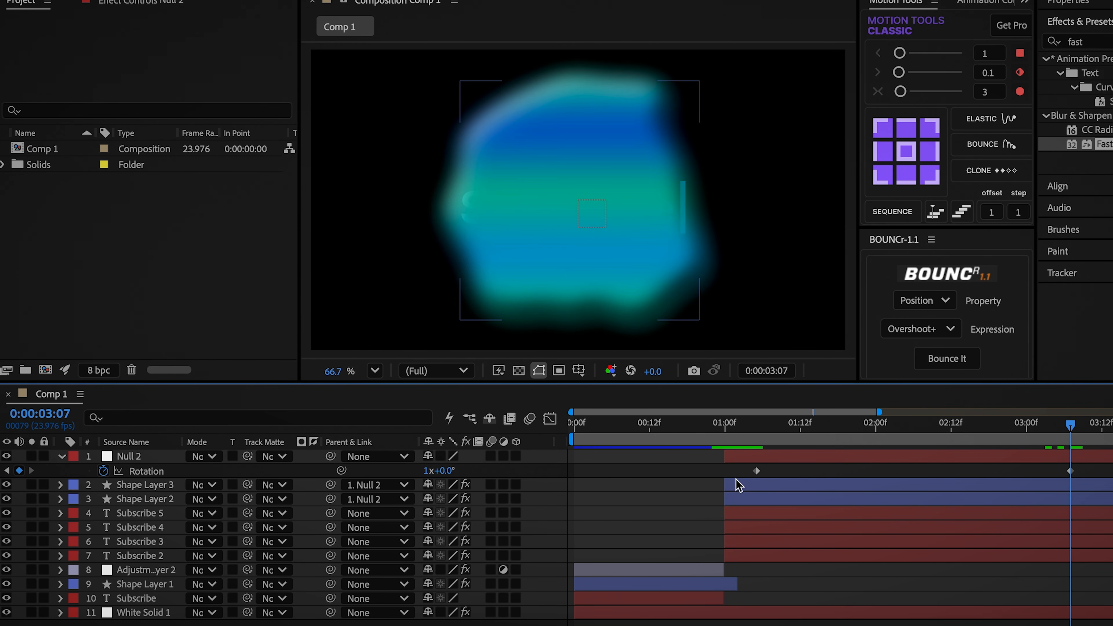
left_click_drag(770, 475, 745, 476)
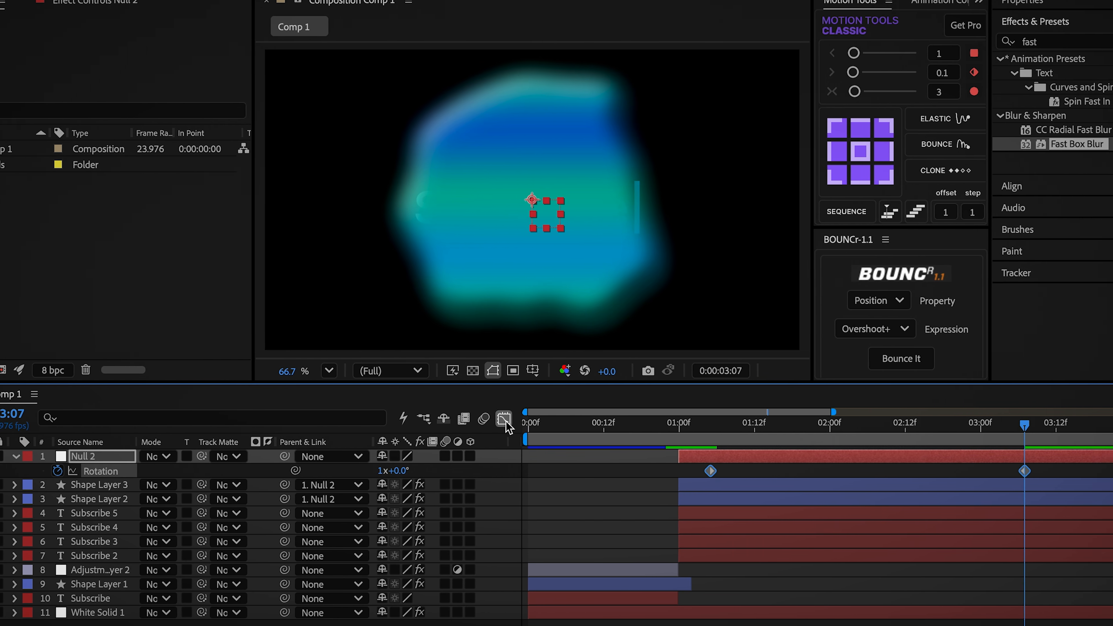
left_click(550, 419)
left_click(1005, 615)
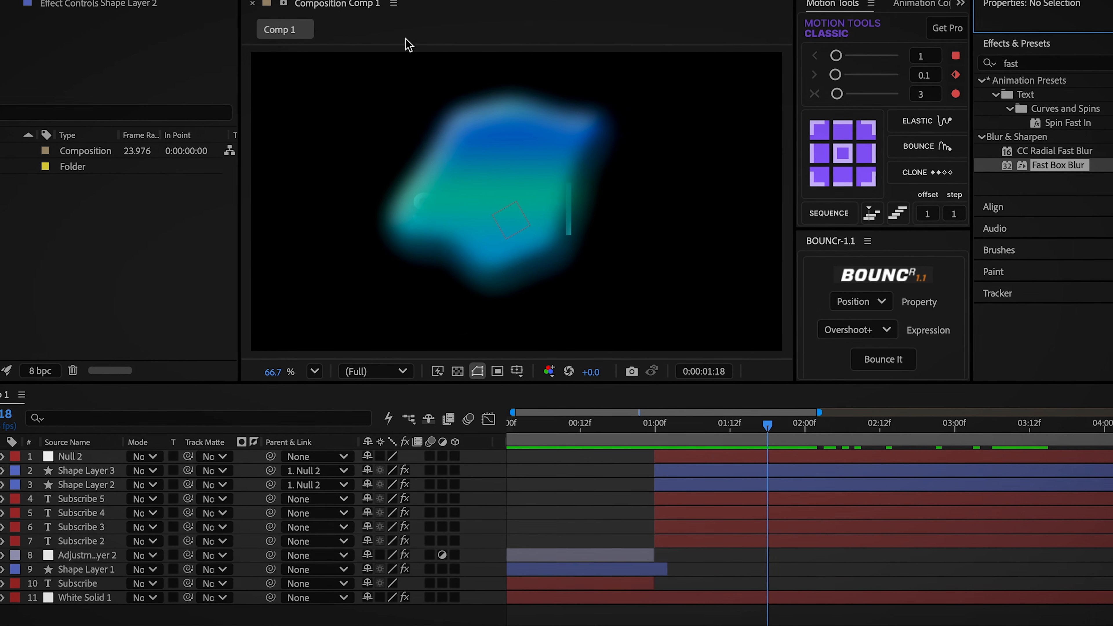
Draw a filled circle about 1015 px in diameter over the blob on a new shape layer starting at 0:00:01:00
left_click_drag(376, 93, 609, 326)
left_click_drag(615, 262, 641, 269)
key("v")
left_click(601, 459)
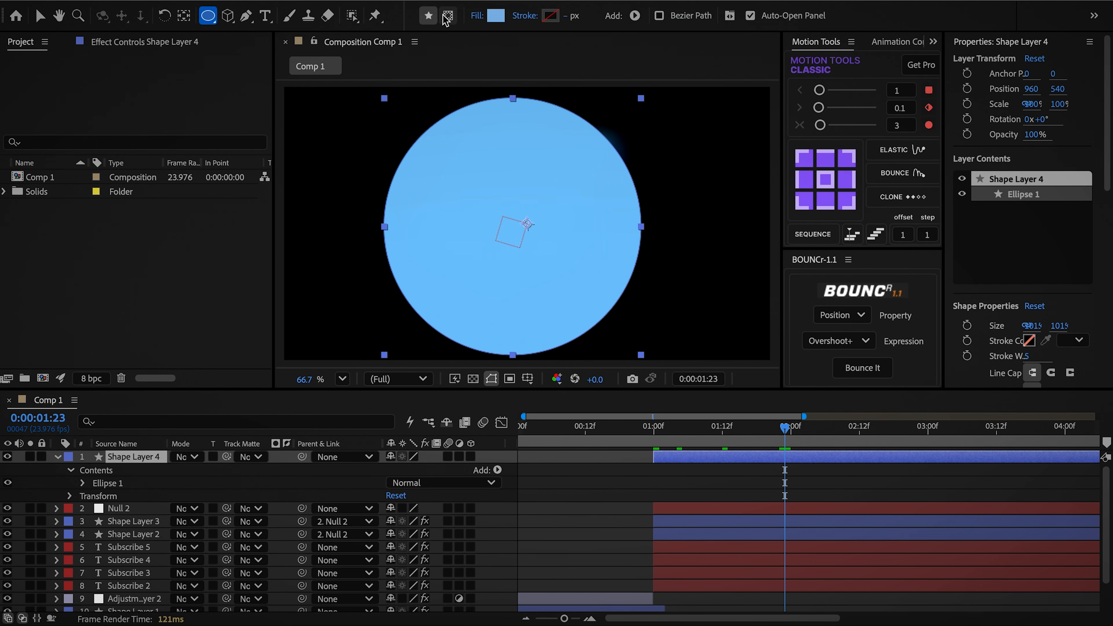
Add a small circular mask at the new circle's centre with 350 px feather, and apply Fast Box Blur with radius 35
left_click_drag(503, 208, 530, 228)
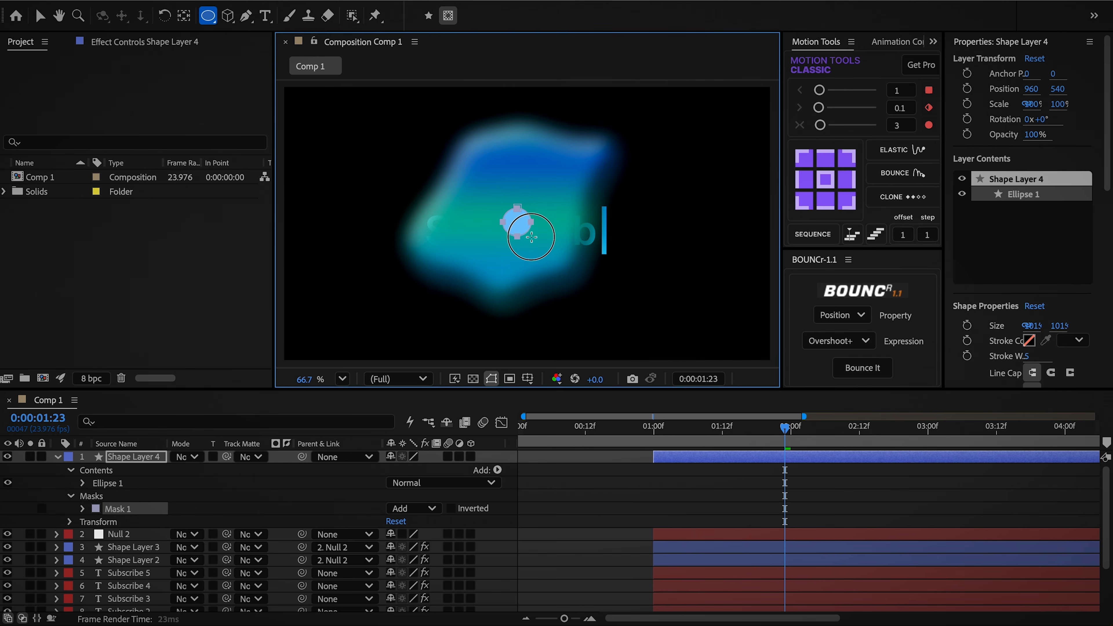
left_click(82, 508)
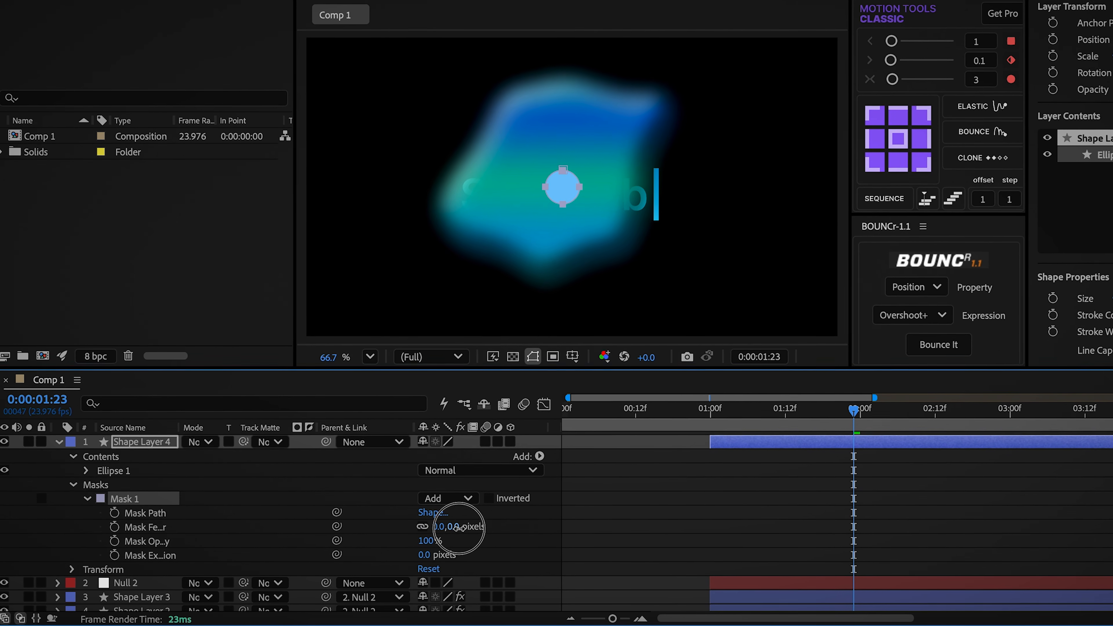
left_click_drag(458, 528, 561, 523)
left_click_drag(720, 517, 771, 514)
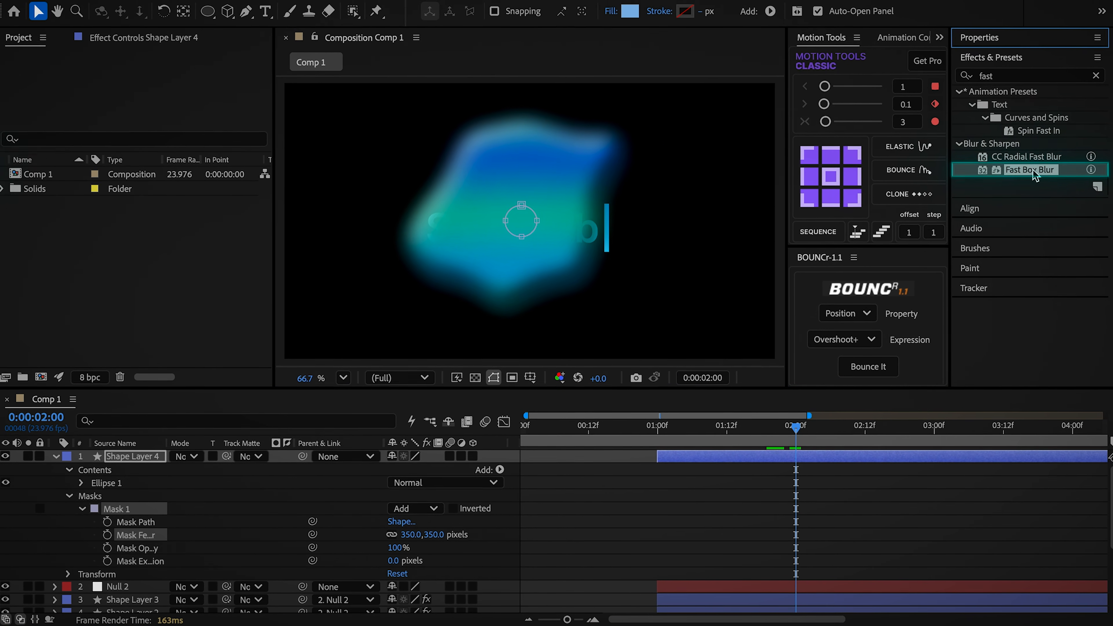
left_click_drag(1022, 173, 348, 137)
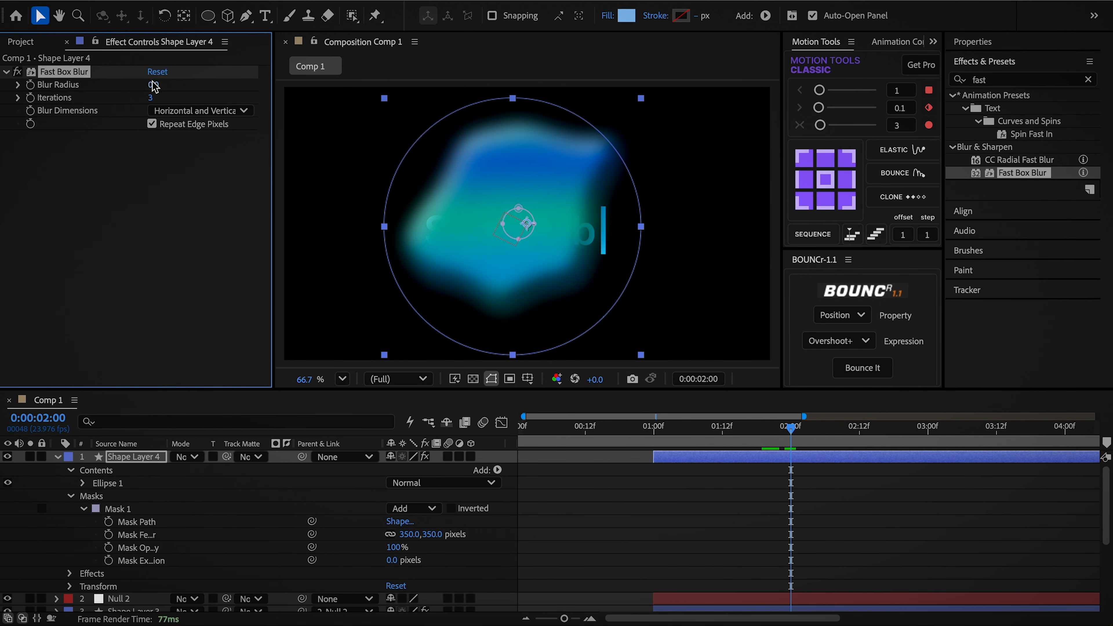
key("Return")
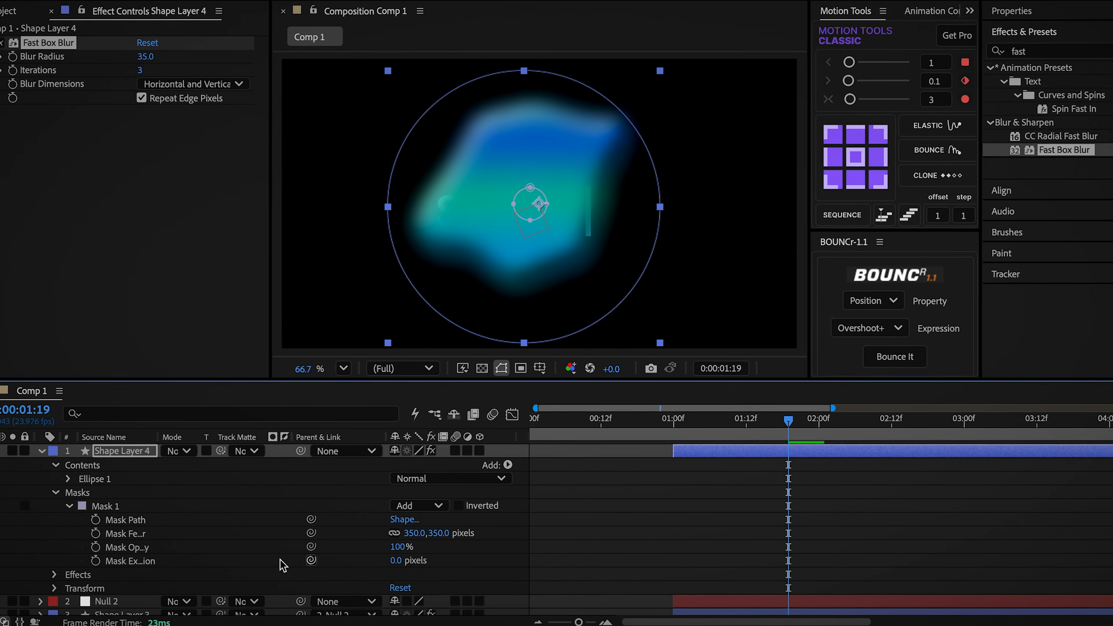
Animate the circle's Mask Expansion from 0 at 0:00:01:19 to 501 pixels at 0:00:03:07, and ease both keyframes
left_click(88, 562)
key("u")
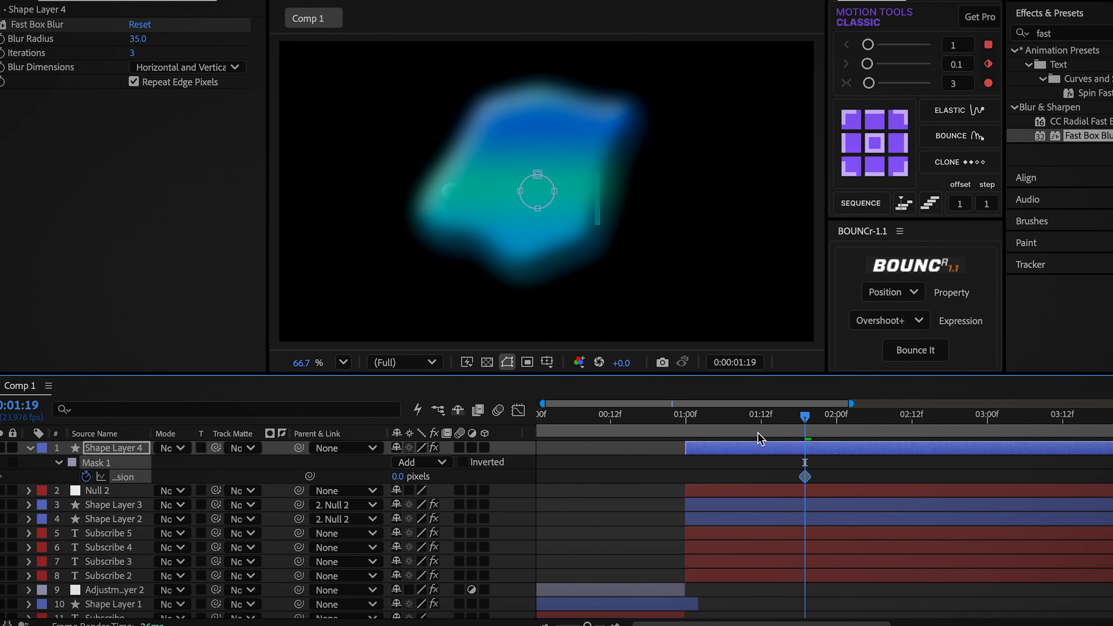
left_click(1007, 432)
left_click_drag(1009, 432, 1030, 432)
left_click_drag(397, 477, 798, 455)
left_click_drag(1051, 467, 798, 486)
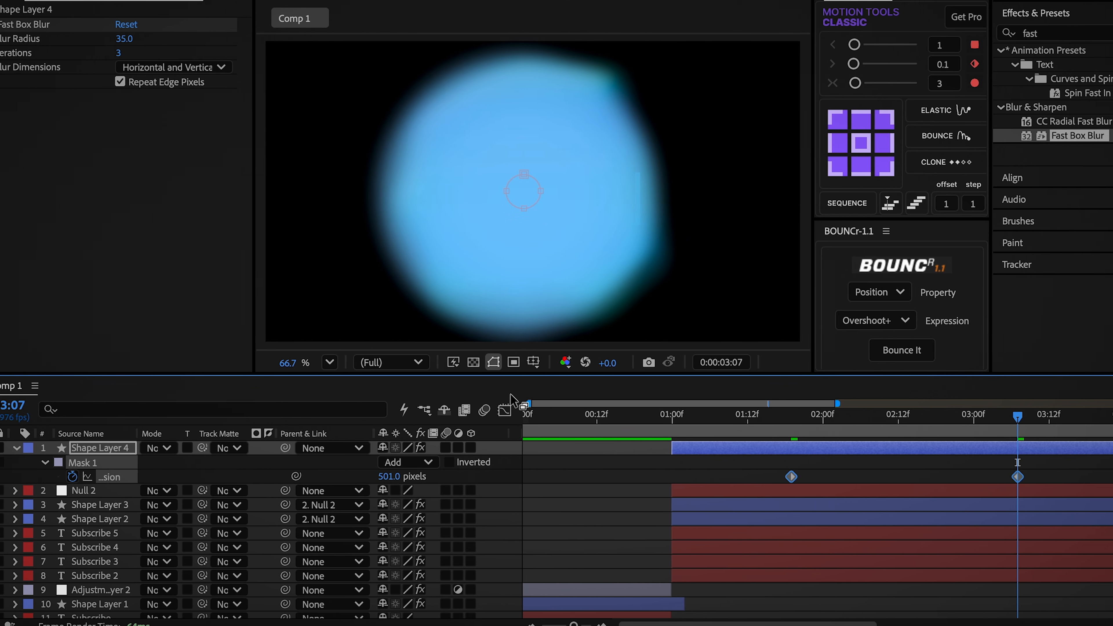
left_click(504, 409)
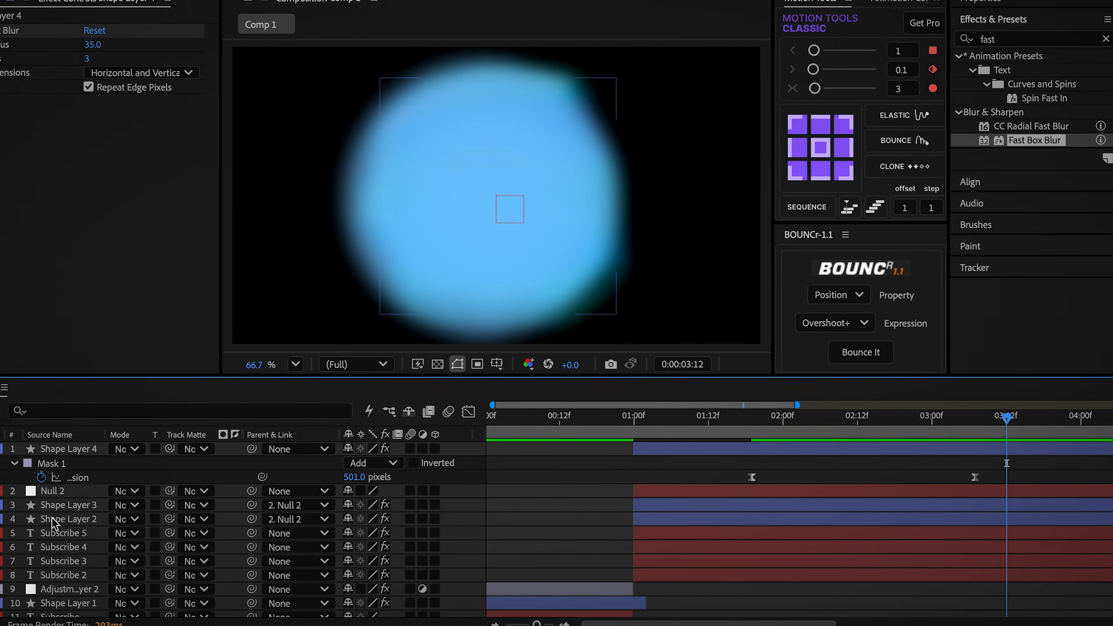
Use the masked circle layer as track matte for both blob layers, invert its mask, and preview from 0:00:01:01
left_click(152, 516, "shift")
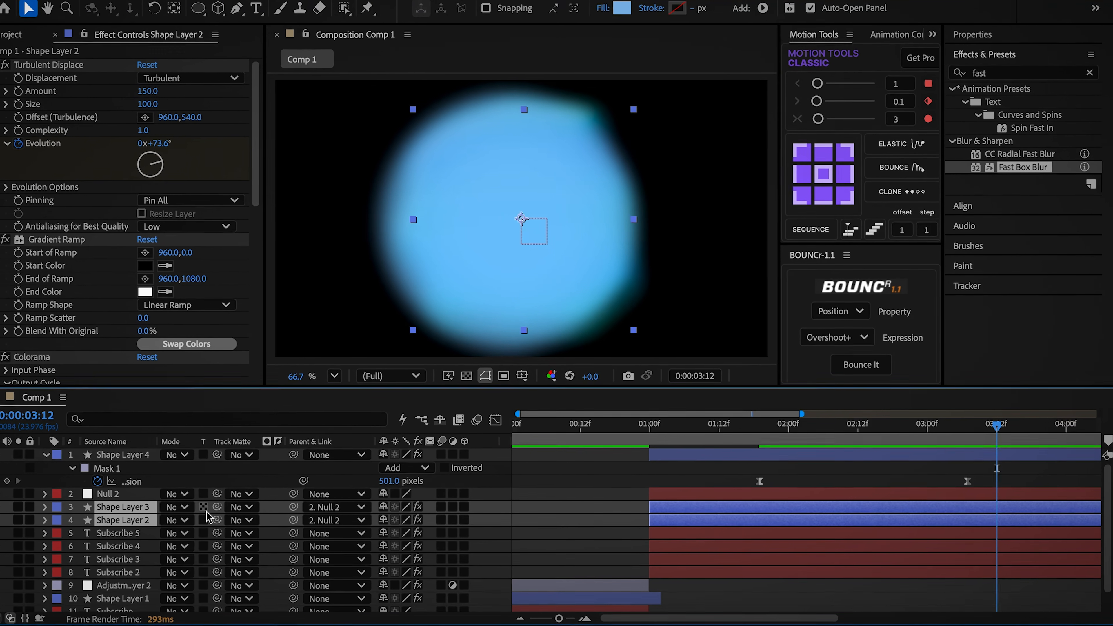
left_click_drag(205, 519, 124, 461)
left_click(587, 477)
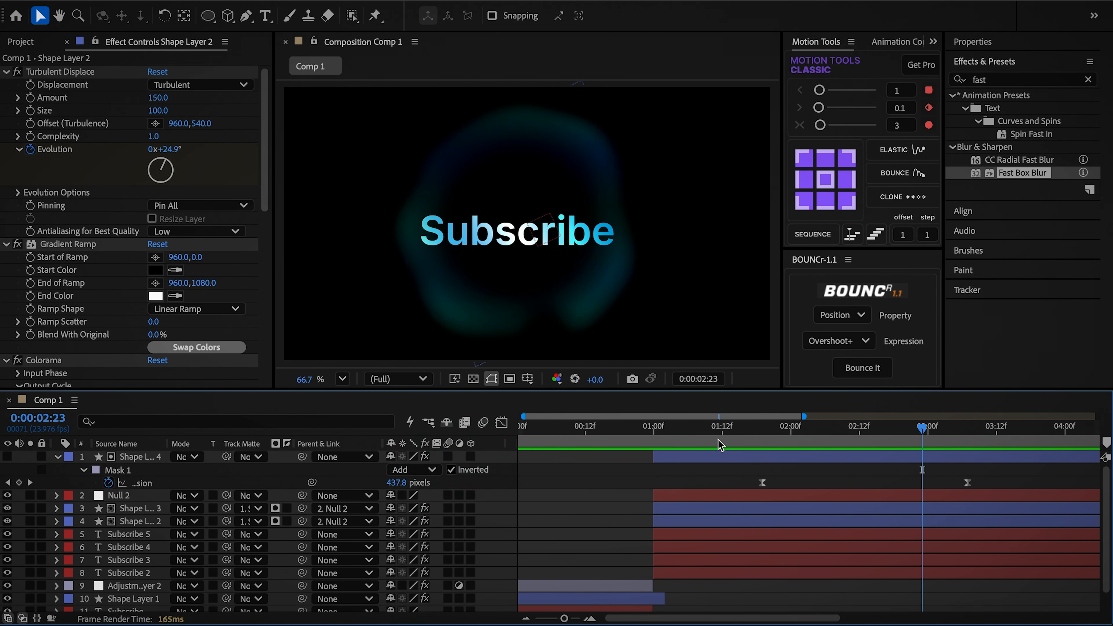
left_click_drag(711, 431, 659, 443)
key("space")
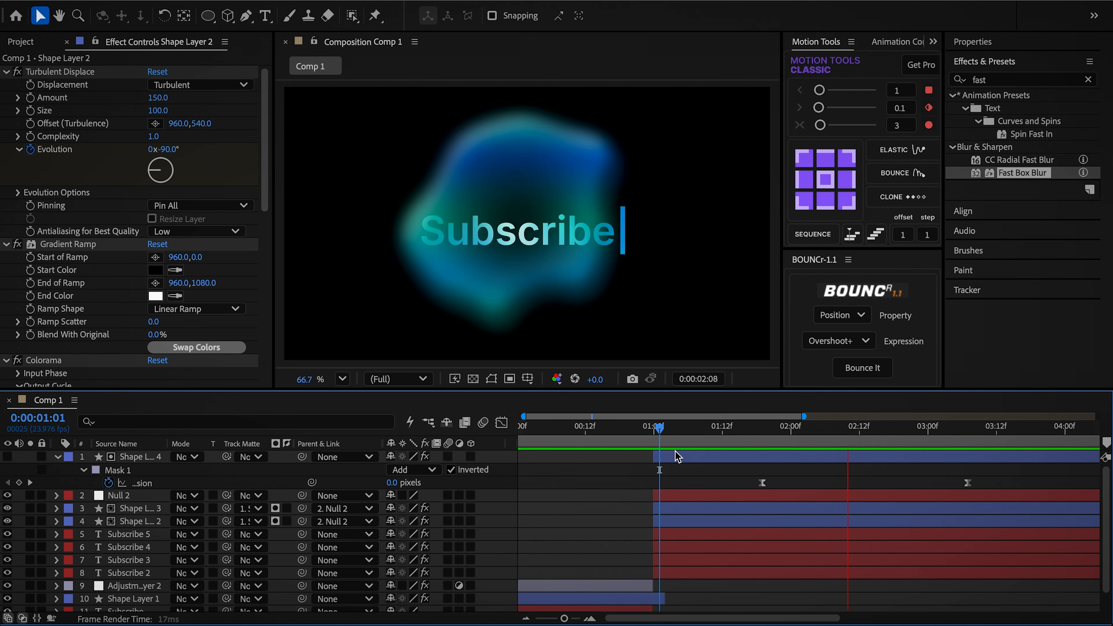
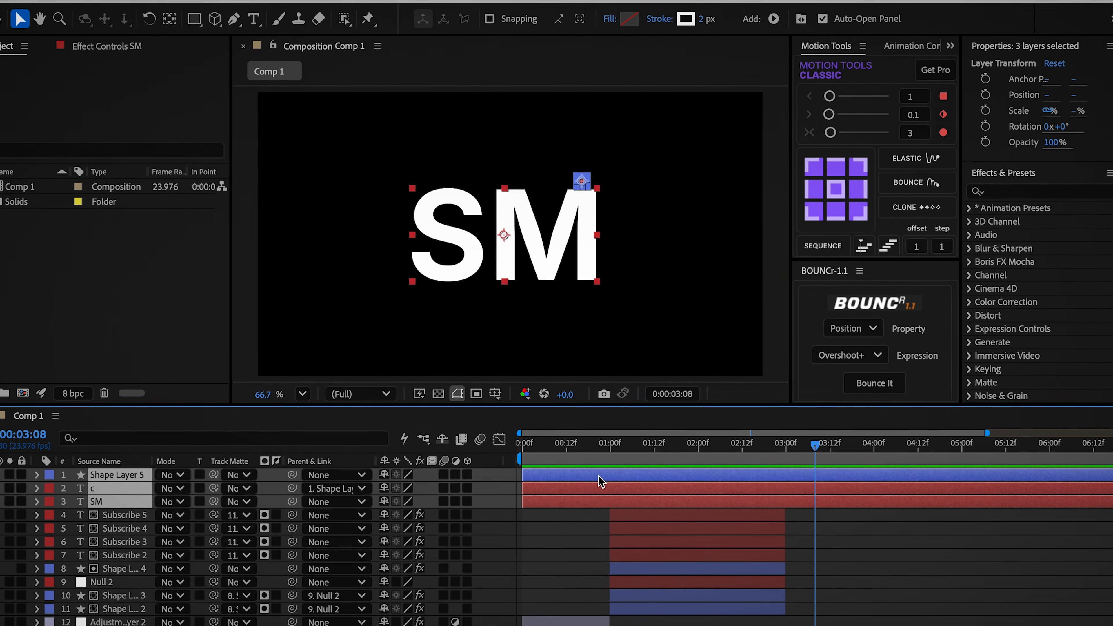
Pre-compose the shape layer, c and SM text layers together, and cover the frame with a white 1920 x 1080 rectangle shape
left_click(651, 507)
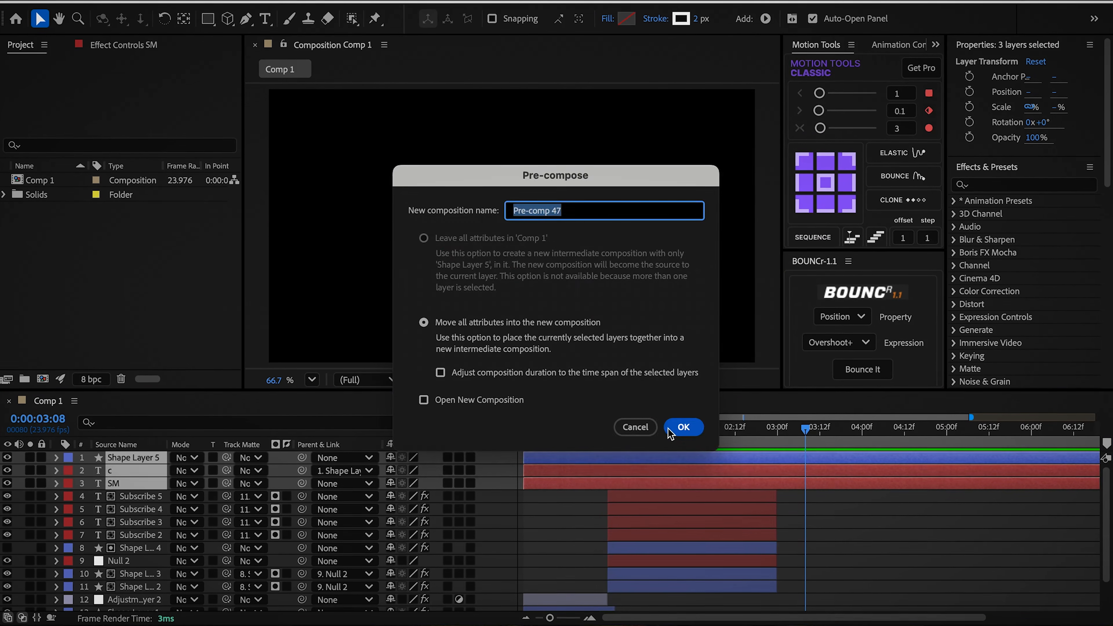
left_click(670, 430)
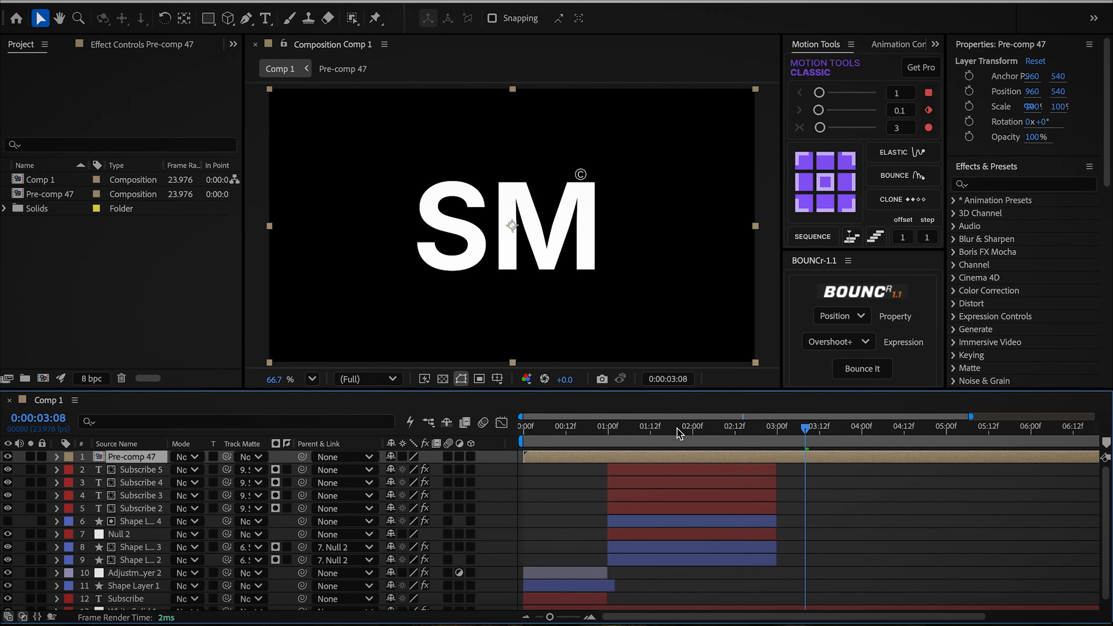
double_click(212, 23)
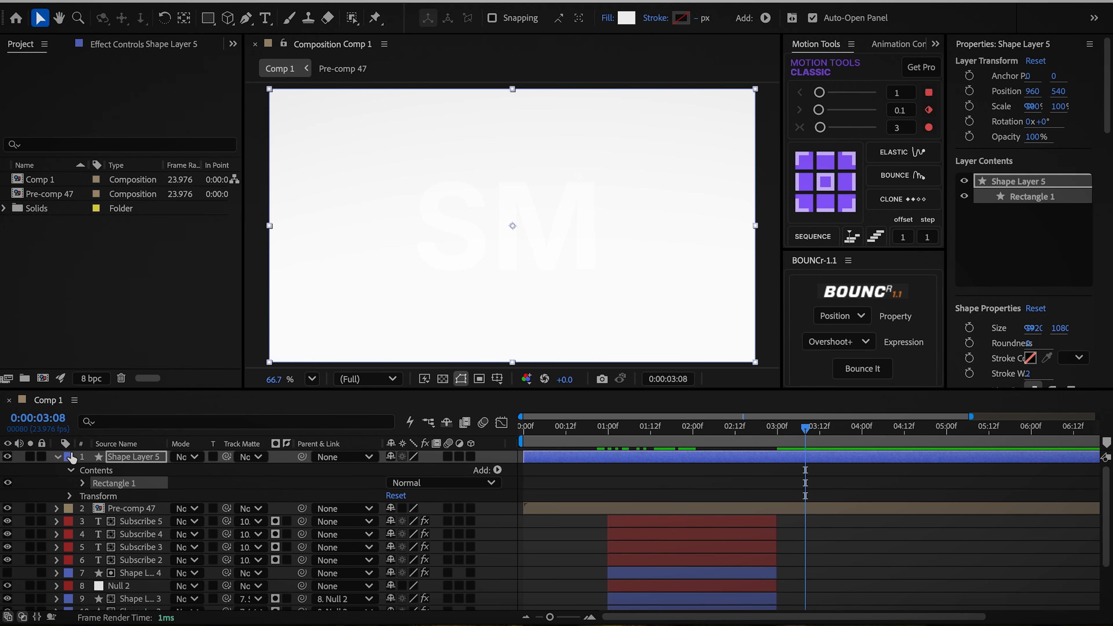
Pre-compose the white rectangle layer together with the SM logo pre-comp, moving all attributes into the new composition
left_click(58, 457)
left_click(121, 469)
left_click(122, 457, "shift")
right_click(128, 456)
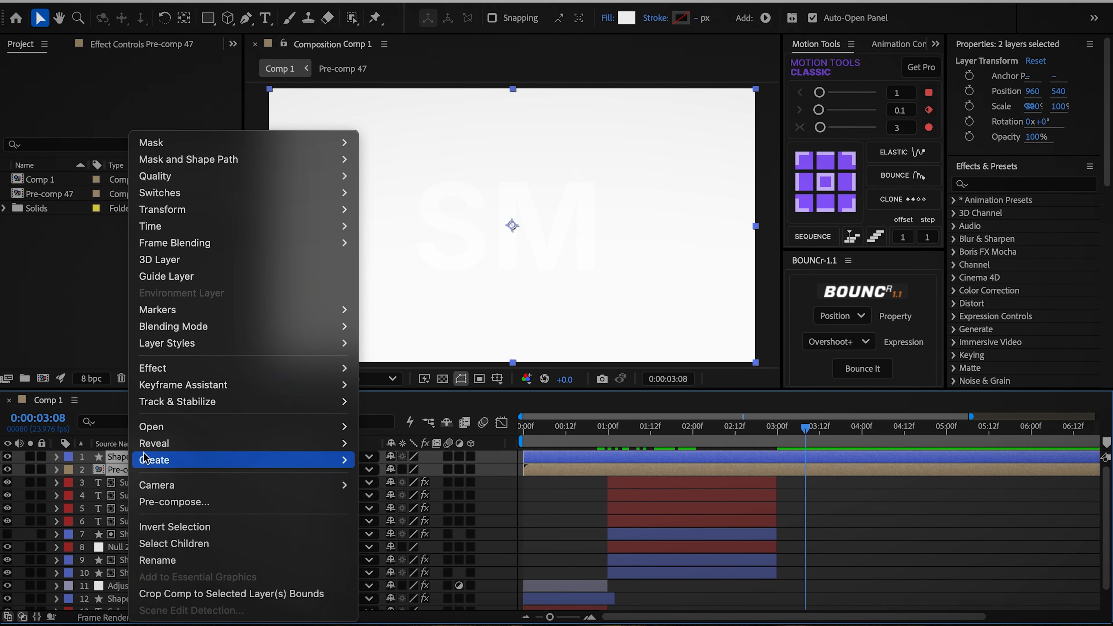
left_click(156, 504)
left_click(671, 426)
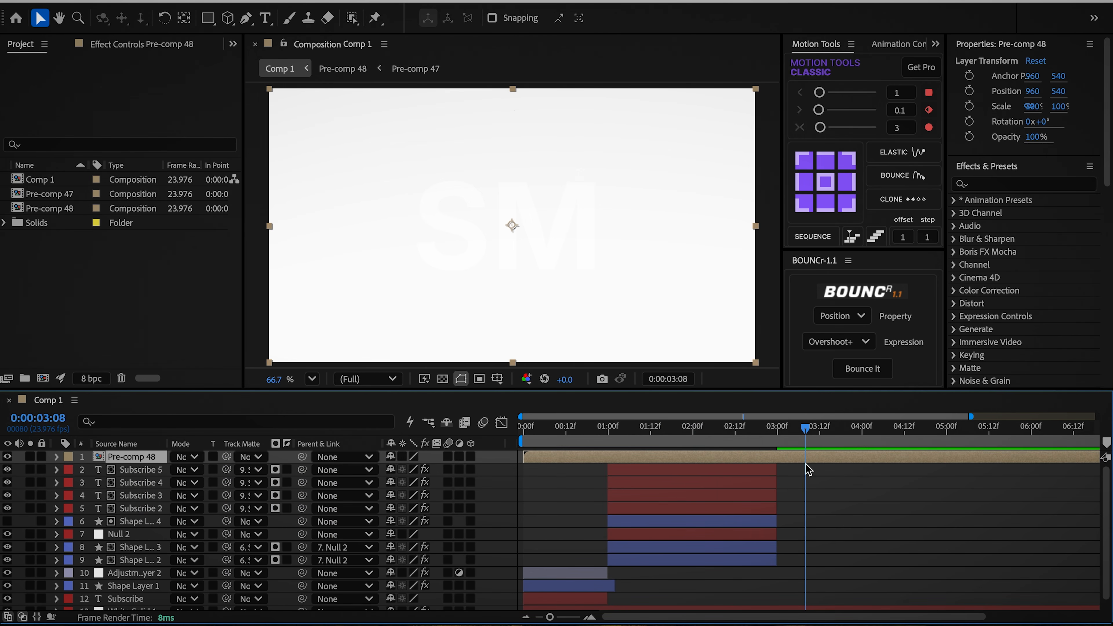
Inside Pre-comp 48, animate the rectangle's X position from left of the logo at 0:00:00:00 to 395 at 0:00:02:00
double_click(807, 457)
key("p")
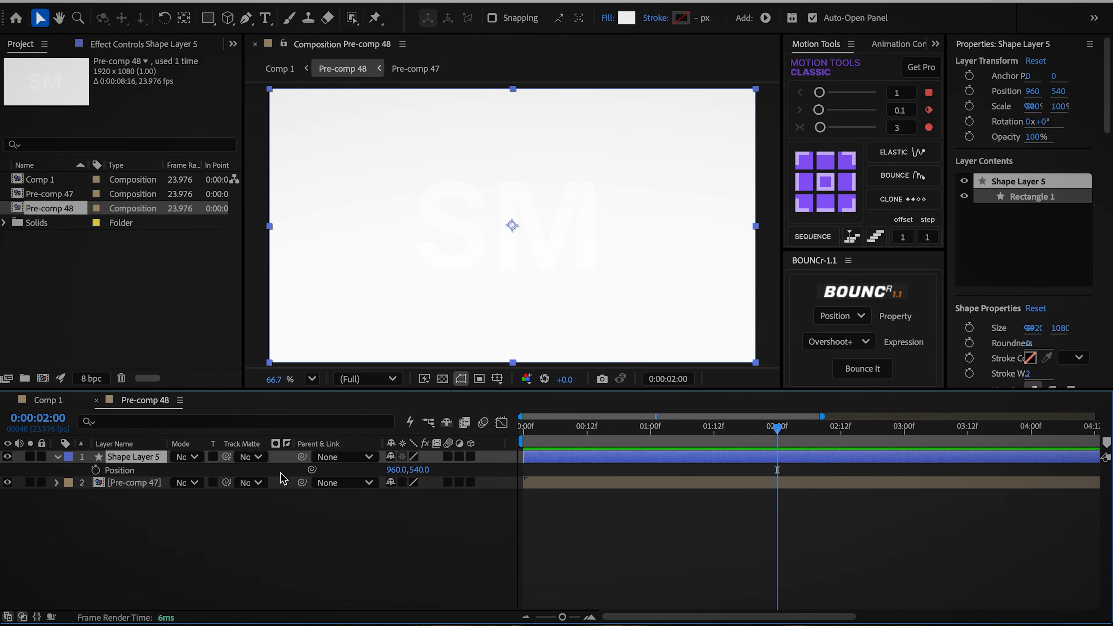
left_click_drag(397, 470, 39, 472)
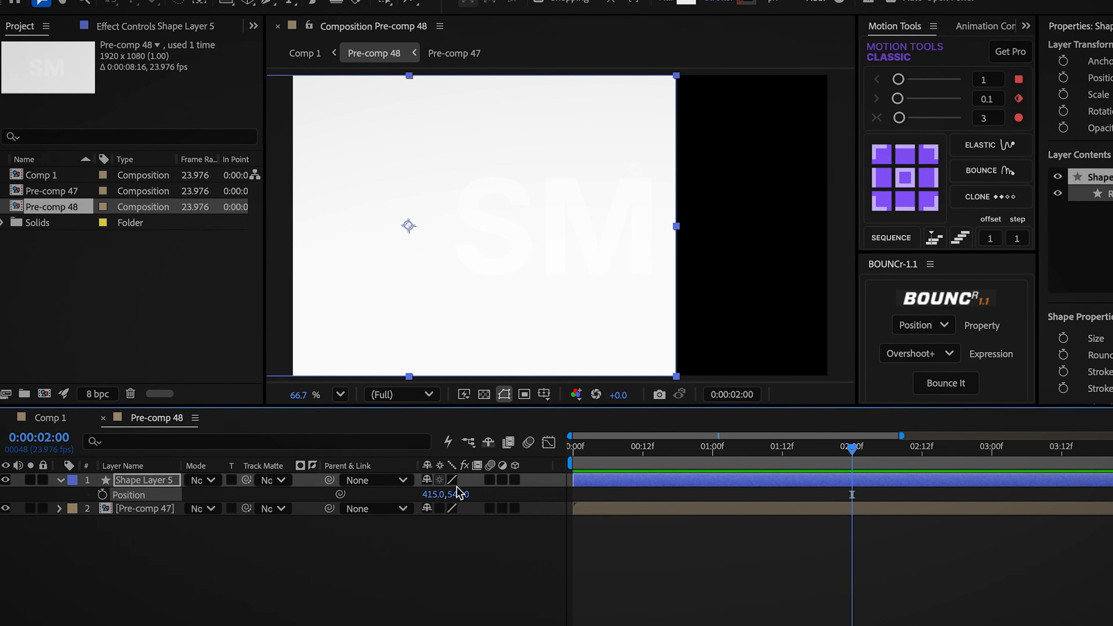
left_click_drag(458, 493, 226, 492)
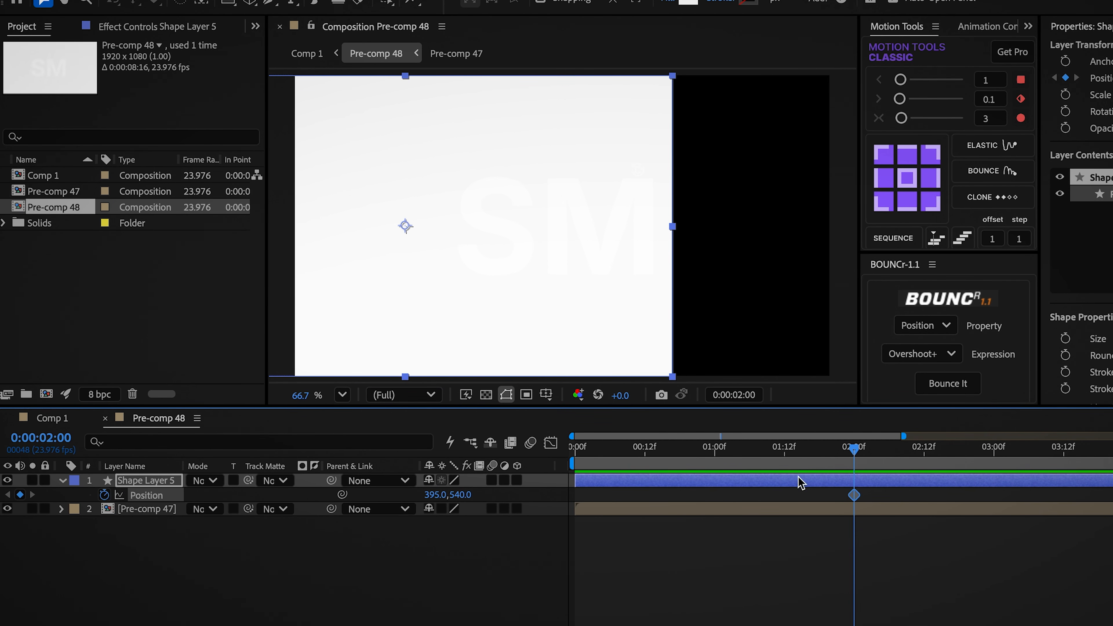
left_click_drag(437, 494, 6, 500)
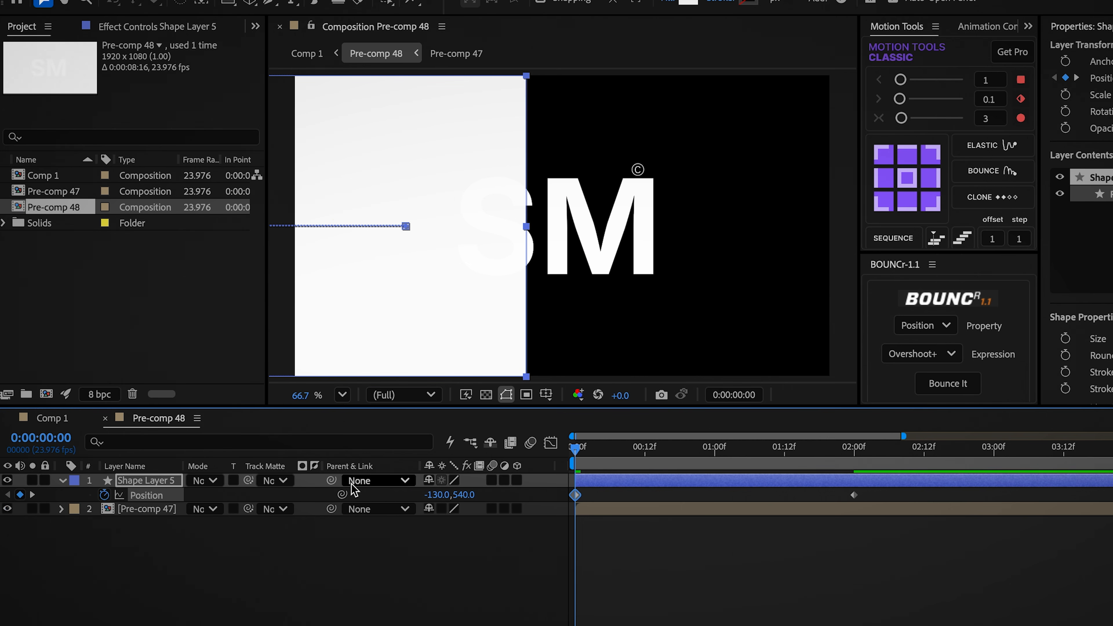
left_click_drag(404, 495, 204, 497)
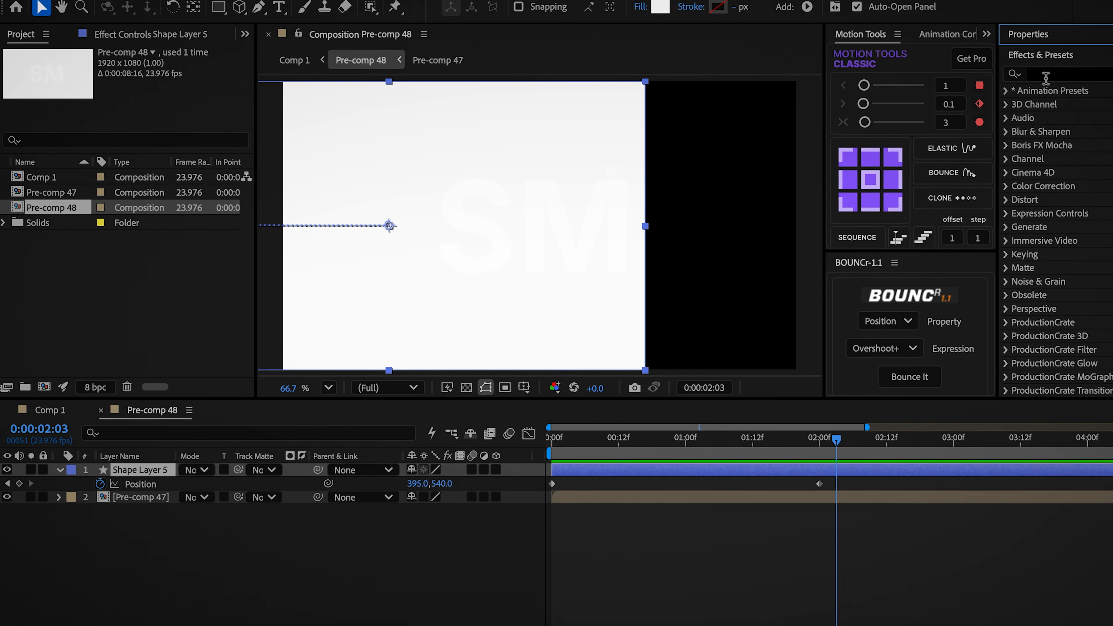
Apply Turbulent Displace to the rectangle with Amount 200, Size 20 and Complexity 10
type("rbu")
double_click(1021, 108)
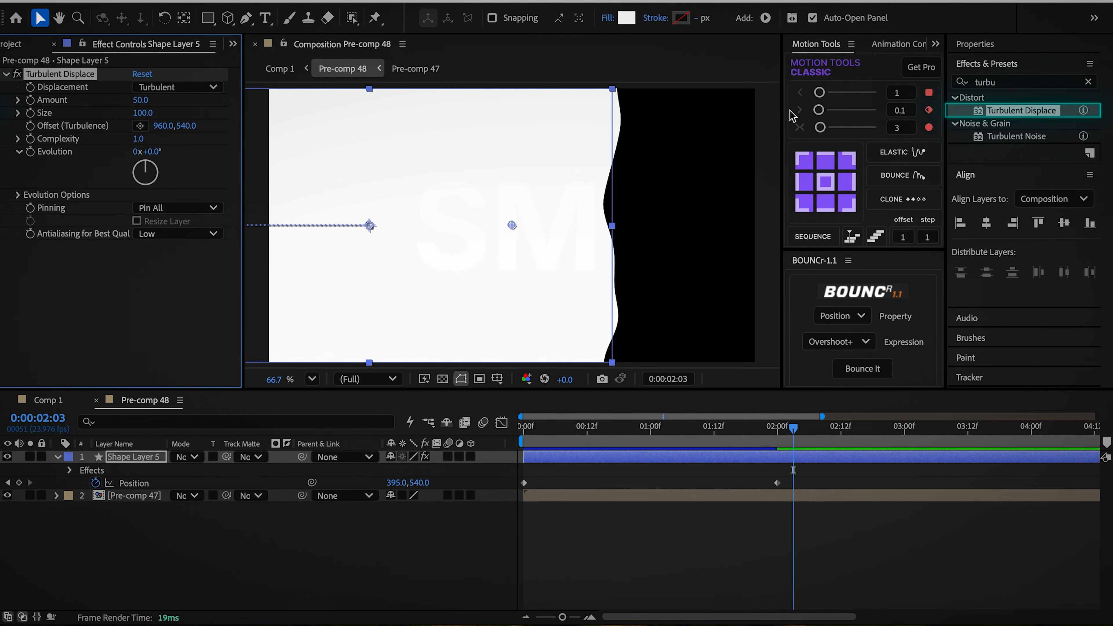
left_click(142, 100)
type("200")
key("Return")
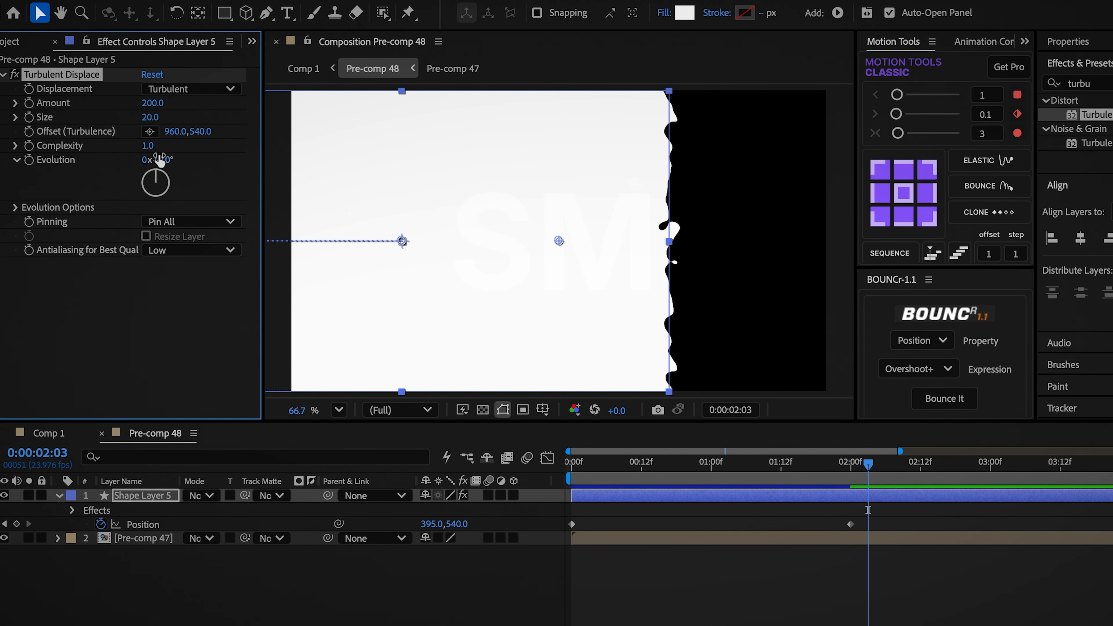
type("10")
key("Return")
Add a Mosaic effect to the rectangle with 100 horizontal blocks and 50 vertical blocks
left_click(1096, 84)
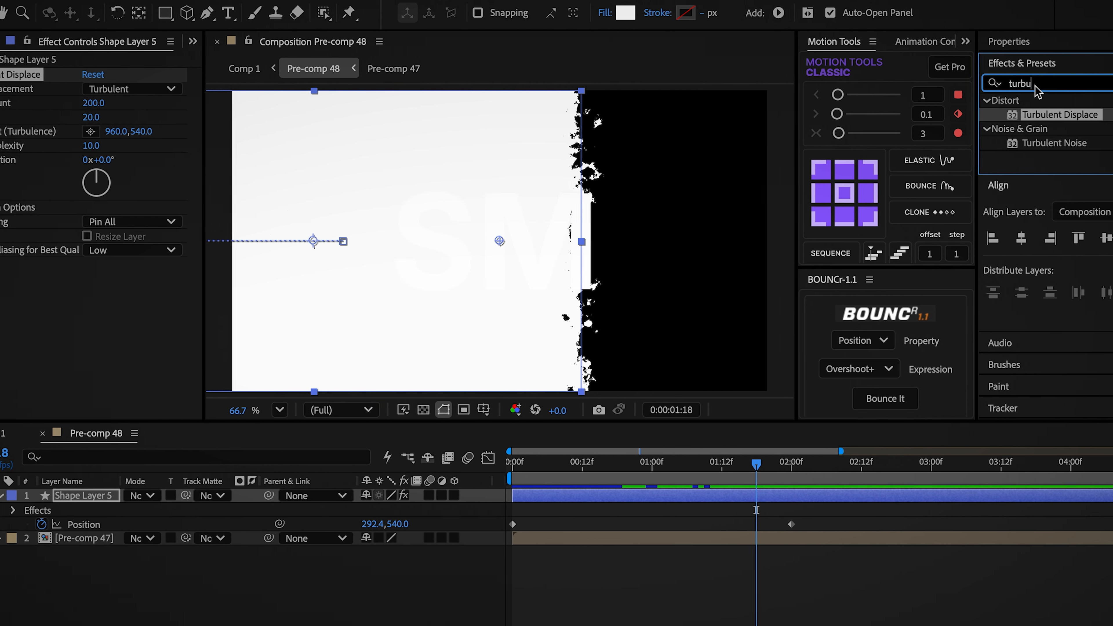
type("mos")
double_click(1012, 159)
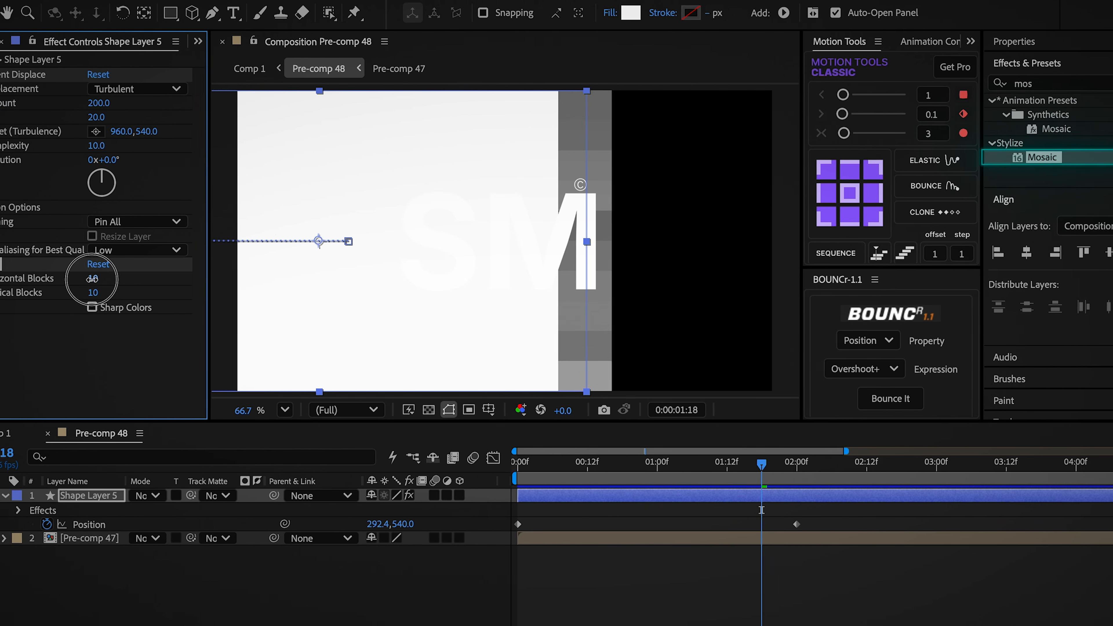
left_click(61, 279)
type("0")
key("Return")
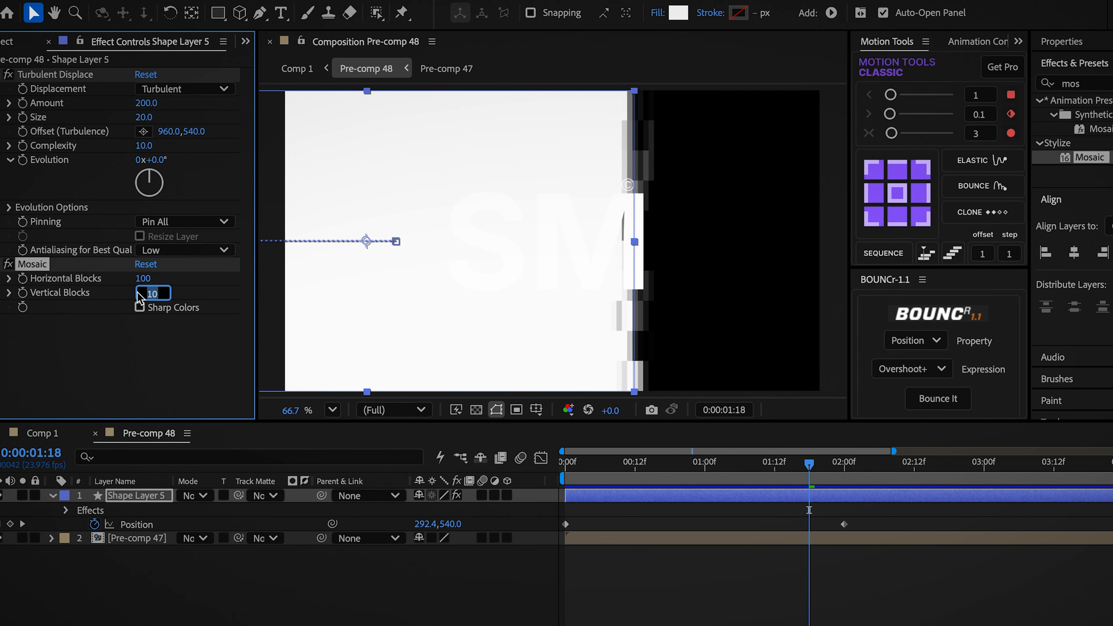
type("50")
key("Return")
Use the rectangle layer as track matte for the SM logo pre-comp, and preview the pixelated reveal from the start
left_click_drag(239, 538, 159, 465)
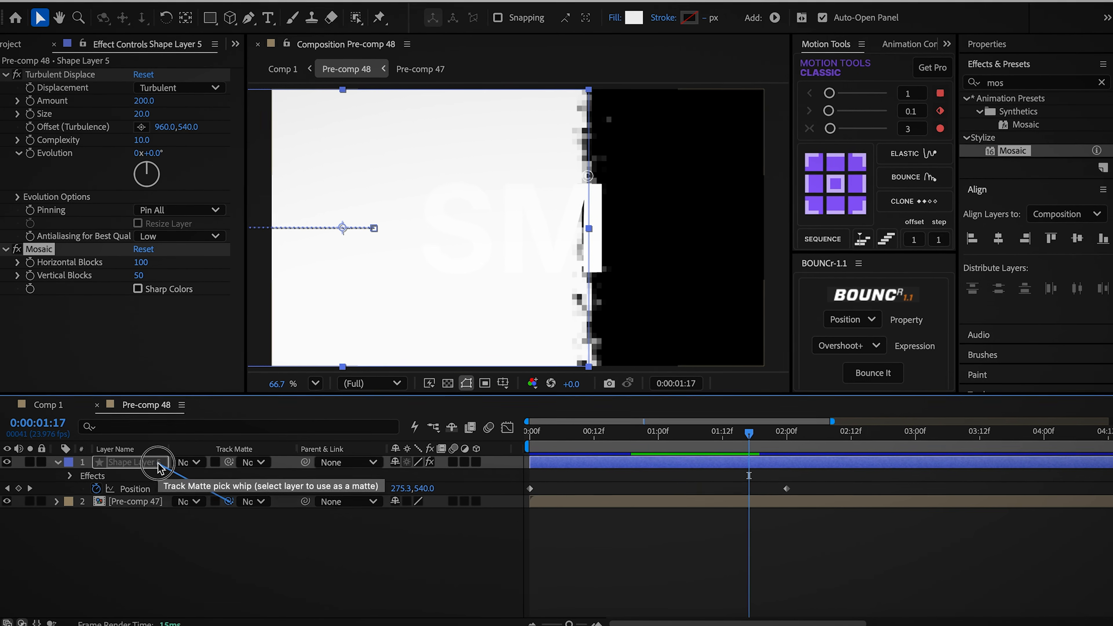
left_click_drag(749, 432, 559, 448)
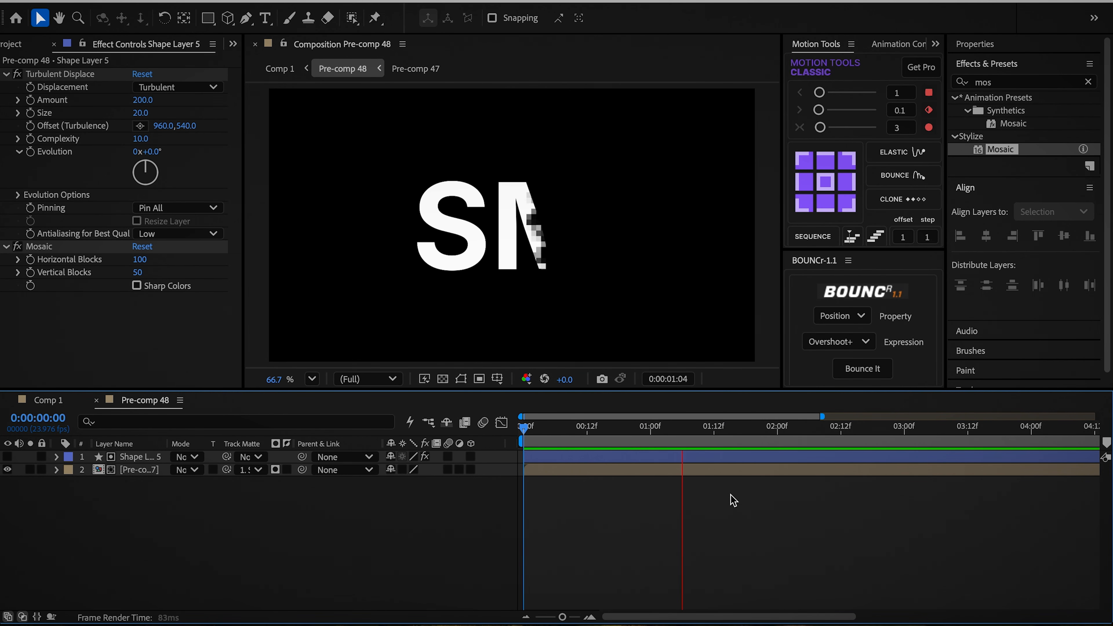
left_click_drag(691, 436, 617, 452)
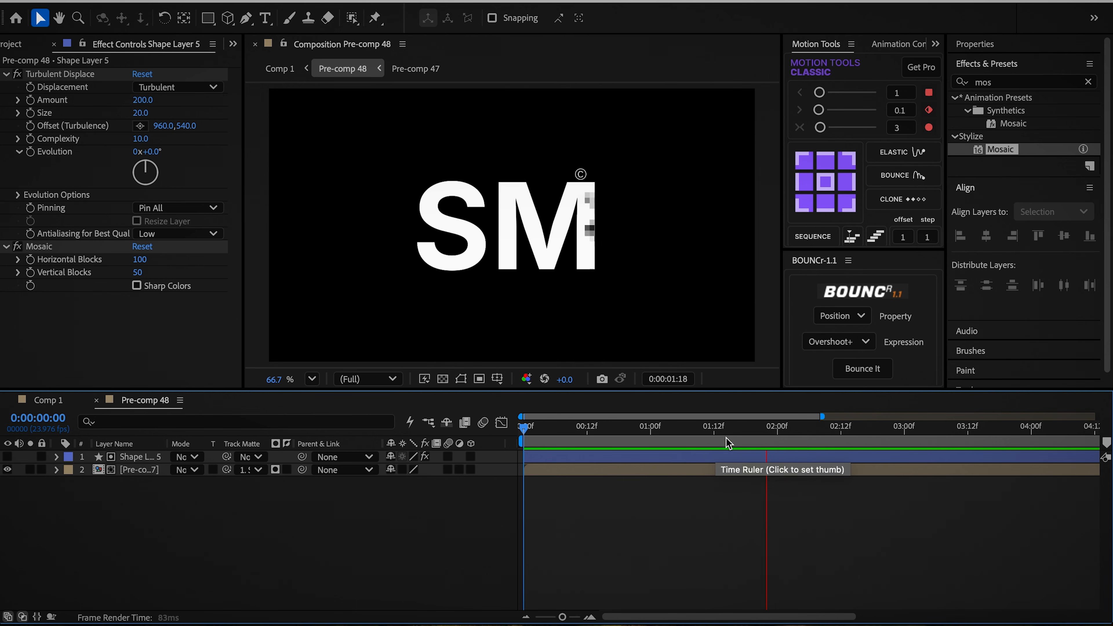
In Comp 1, shift Pre-comp 48 to start at 0:00:03:00 and duplicate it twice
left_click(775, 439)
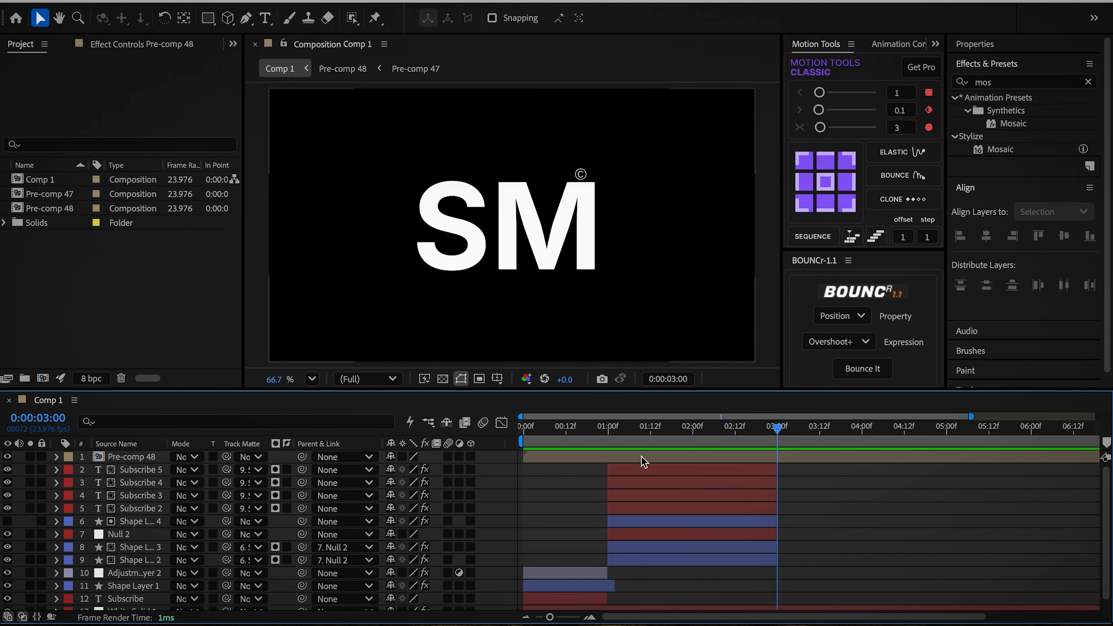
left_click_drag(583, 461, 816, 459)
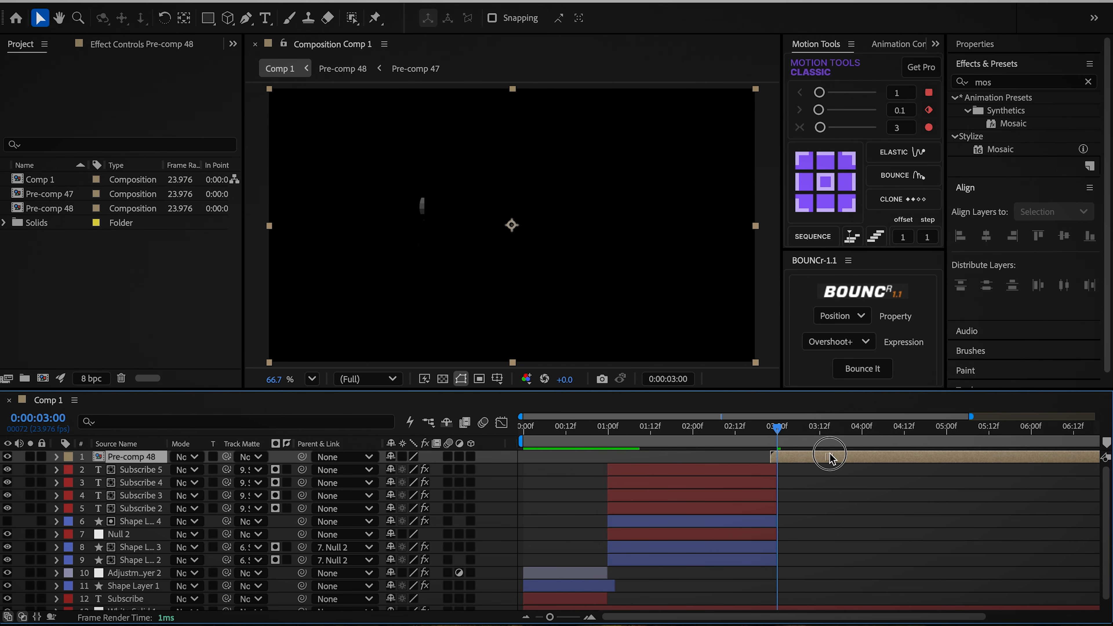
key("ctrl+d")
key("ctrl+d")
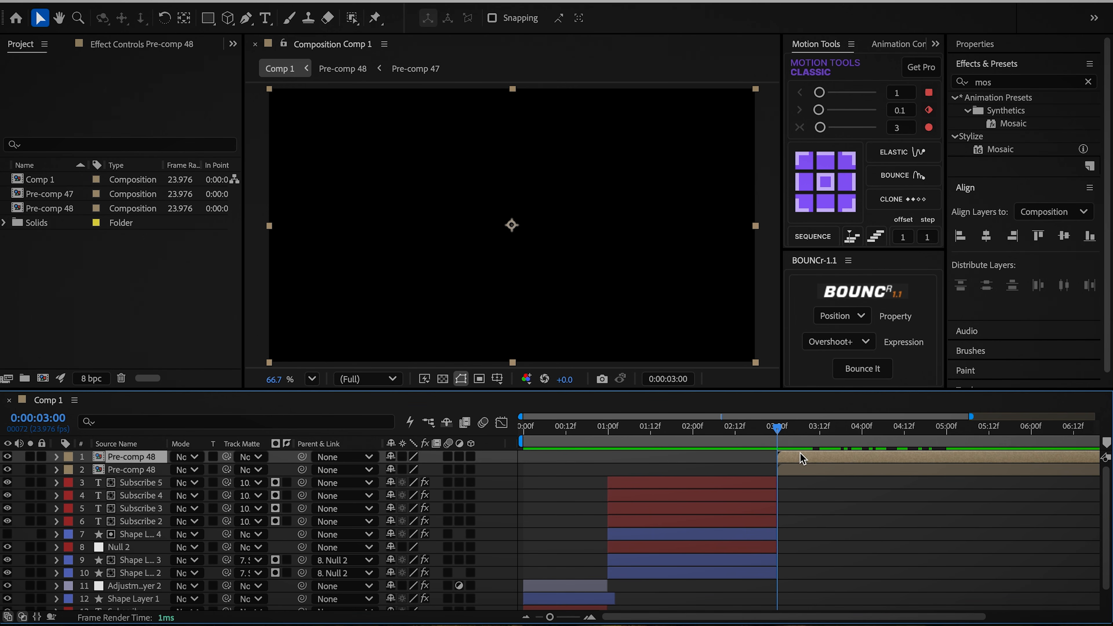
Pre-compose the upper two copies of Pre-comp 48 into Pre-comp 49, moving all attributes
left_click(790, 466, "shift")
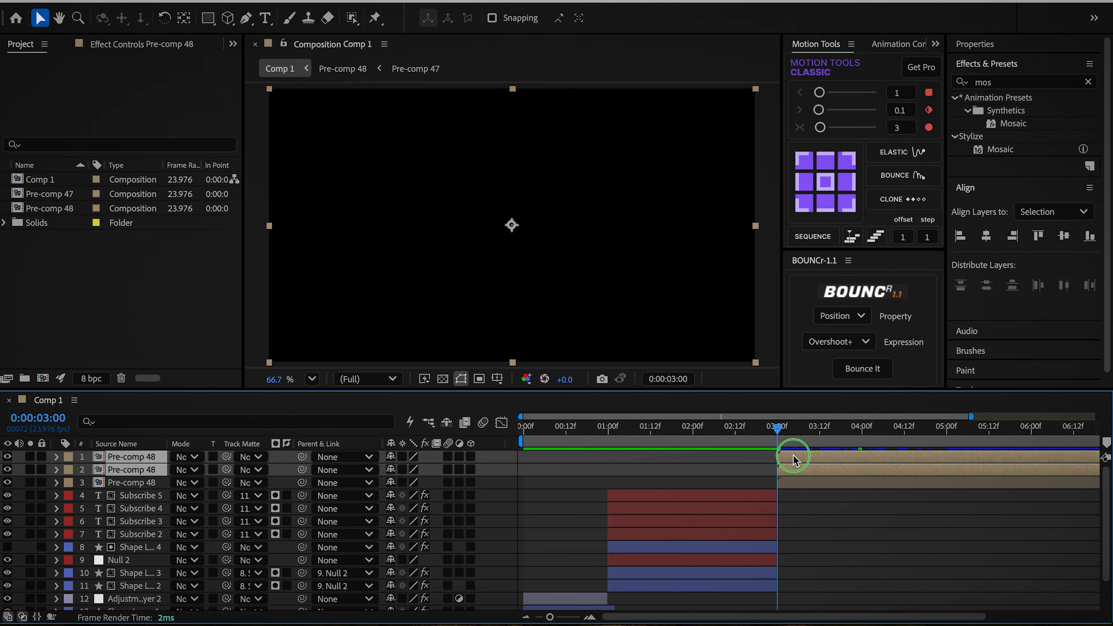
right_click(793, 460)
left_click(832, 499)
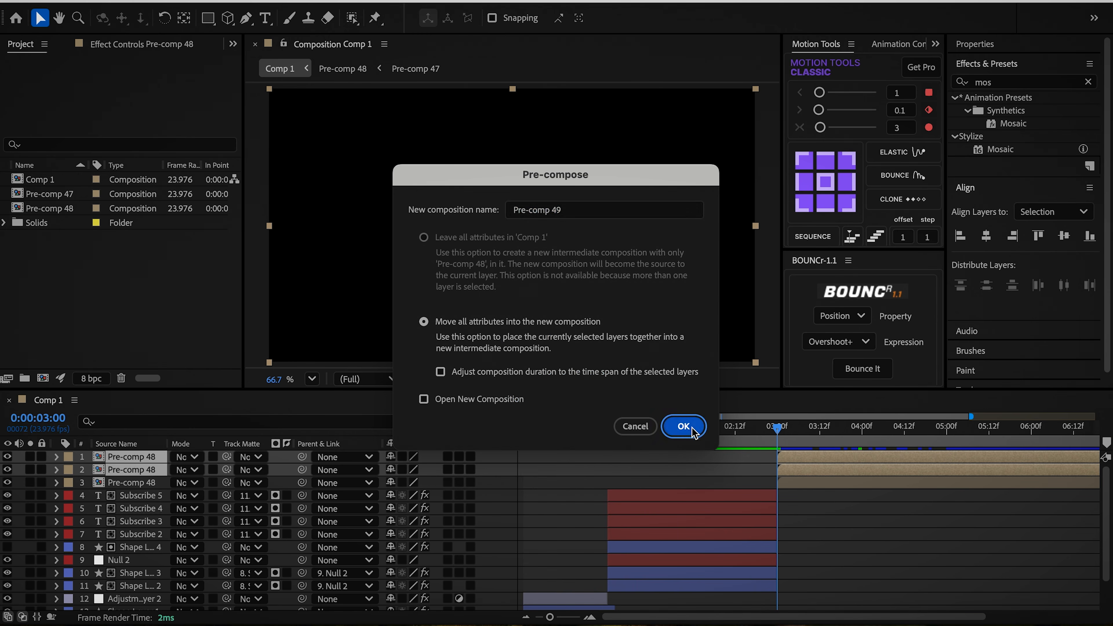
left_click(683, 426)
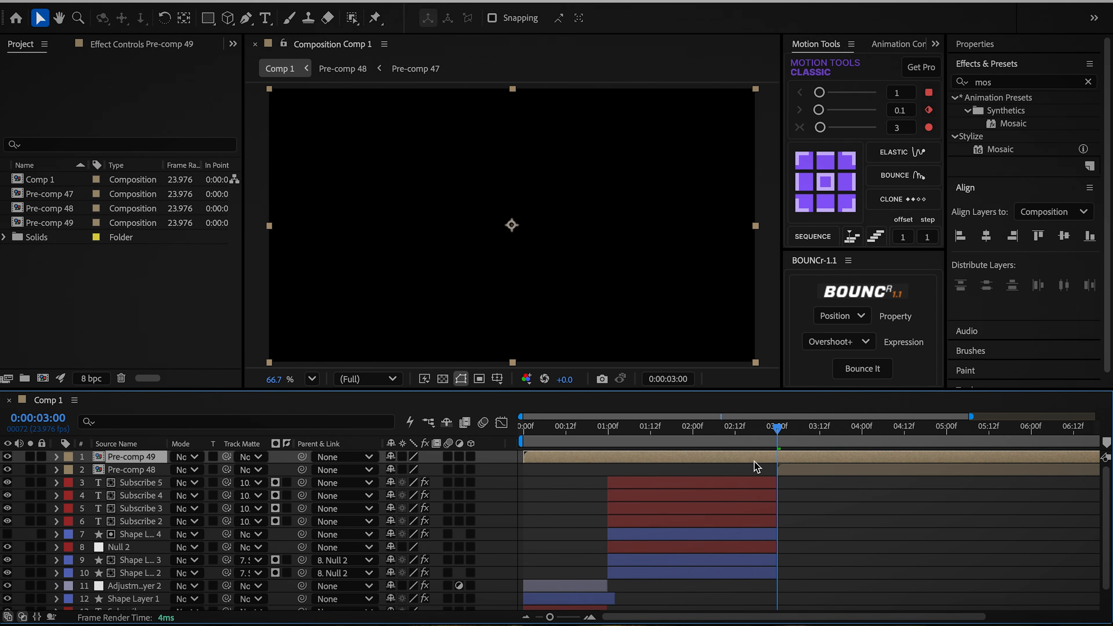
Inside Pre-comp 49, delay the upper copy of Pre-comp 48 by about six frames relative to the lower one
double_click(791, 458)
left_click_drag(763, 423, 1073, 447)
left_click_drag(545, 457, 557, 457)
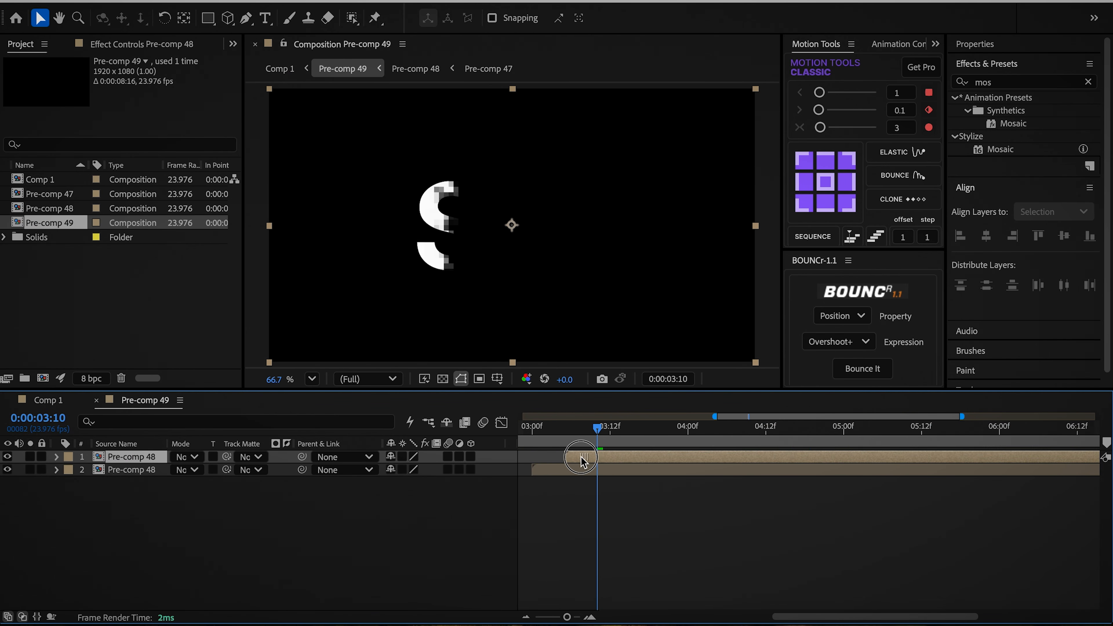
left_click(603, 459)
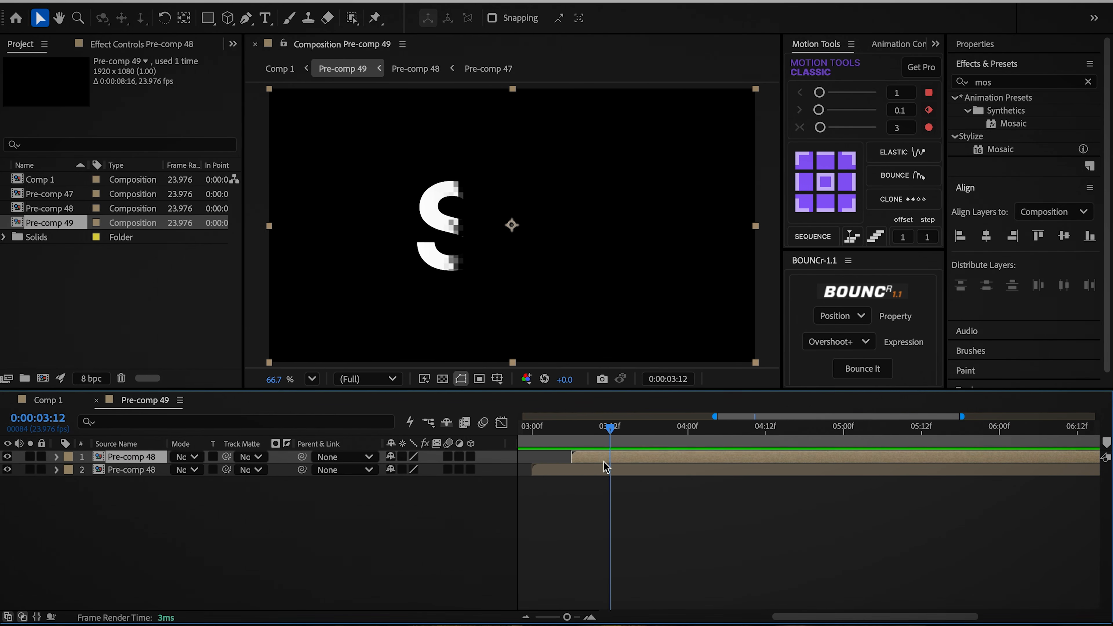
Apply a Fill effect to the delayed upper copy and set its color to white, FFFFFF
left_click(999, 82)
type("fill")
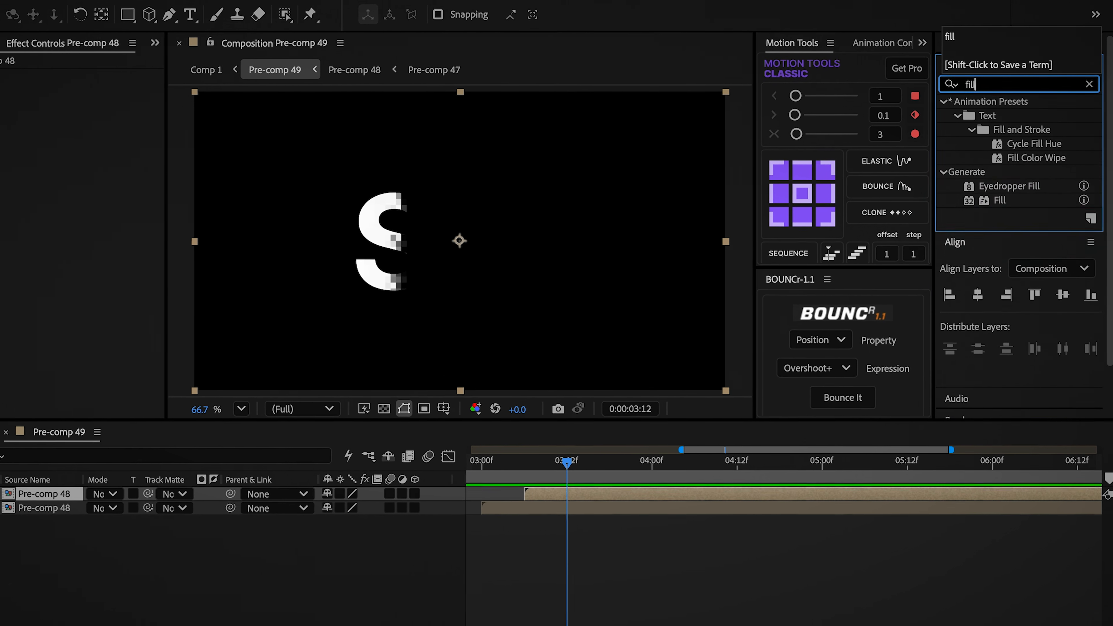
double_click(999, 200)
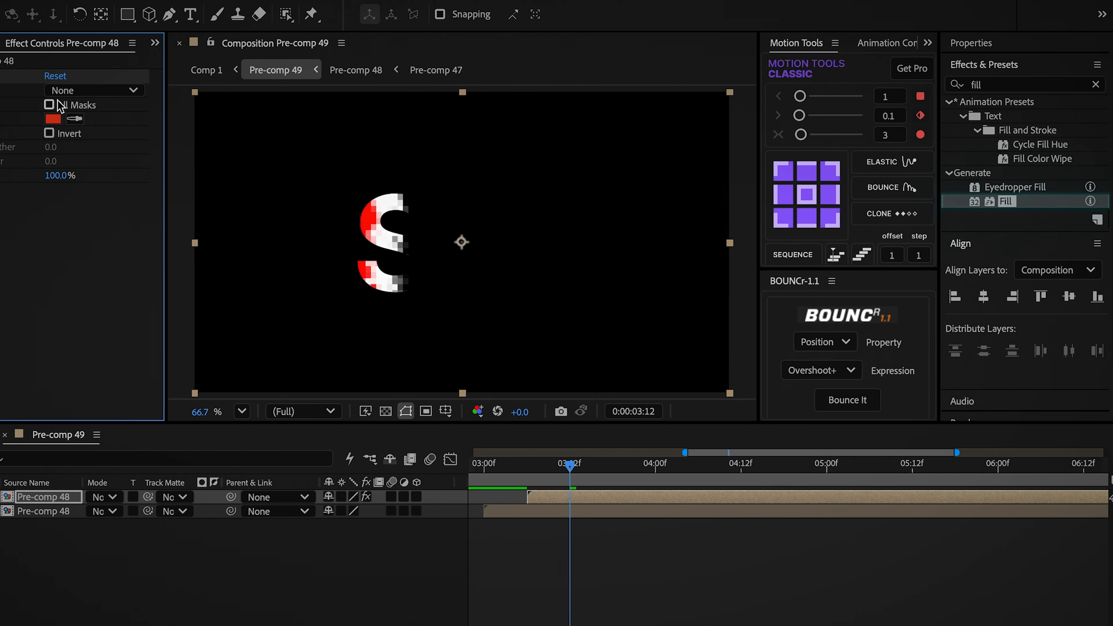
left_click(117, 118)
left_click_drag(468, 294, 446, 228)
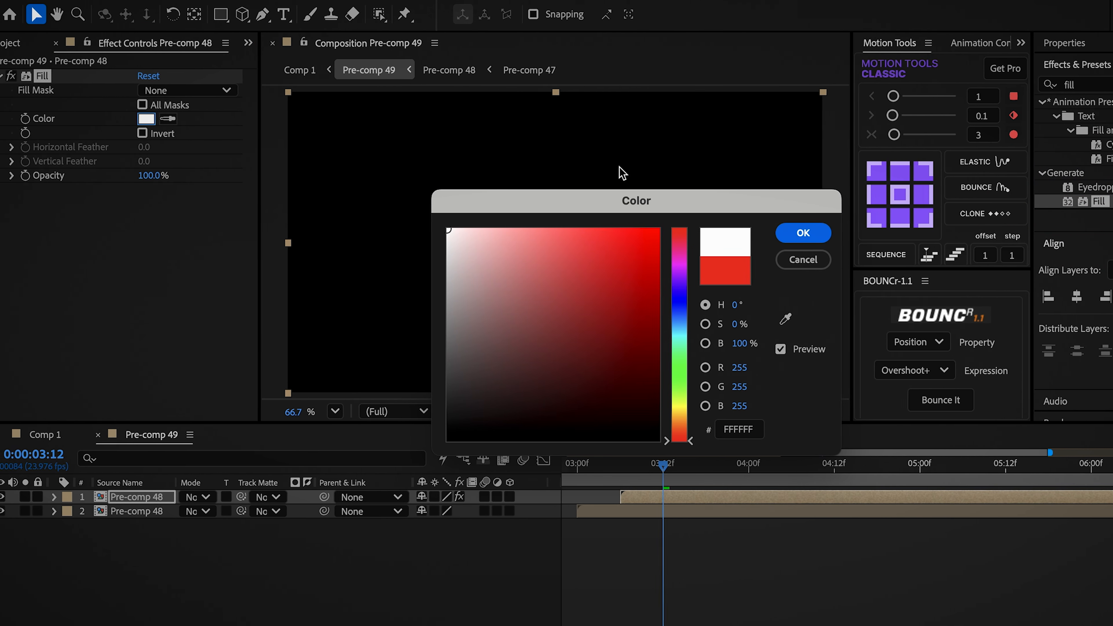
left_click(803, 233)
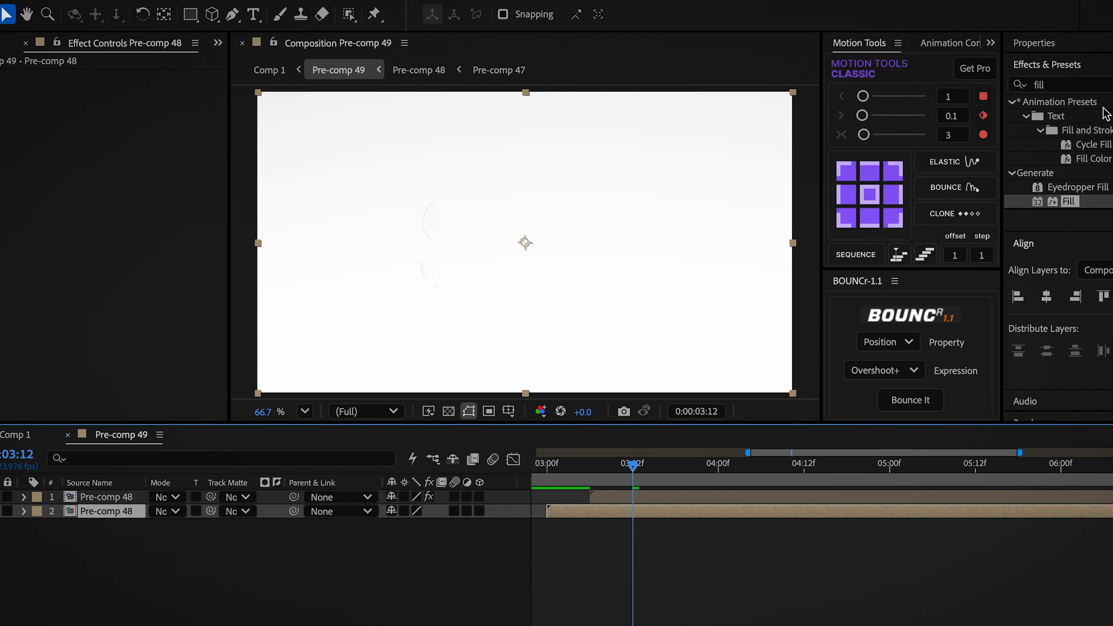
Apply a Minimax effect to the lower copy of Pre-comp 48 with the radius set to 2
left_click(1097, 82)
key("BackSpace")
key("BackSpace")
key("BackSpace")
key("BackSpace")
type("minimax")
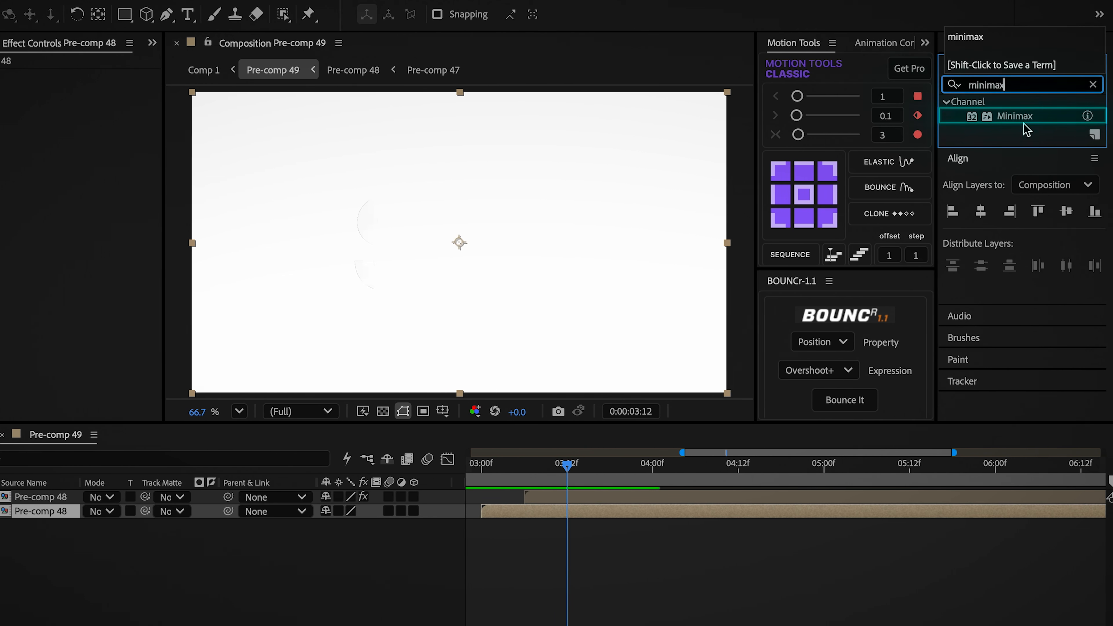
double_click(1015, 116)
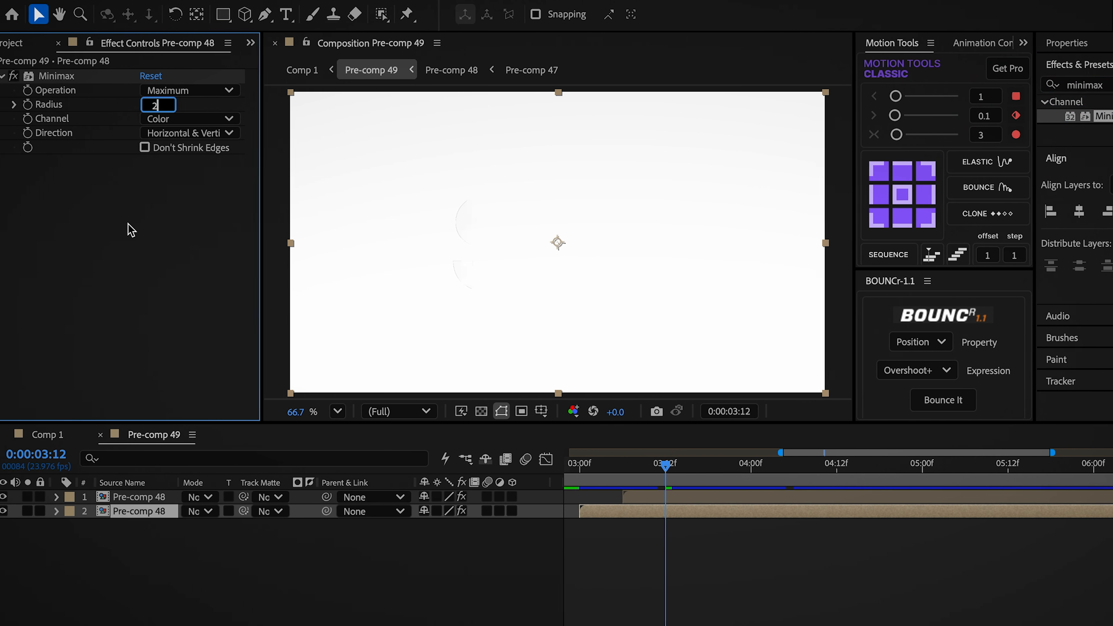
Use the upper copy as an inverted track matte for the lower copy, and preview from 0:00:02:23
left_click_drag(250, 511, 142, 497)
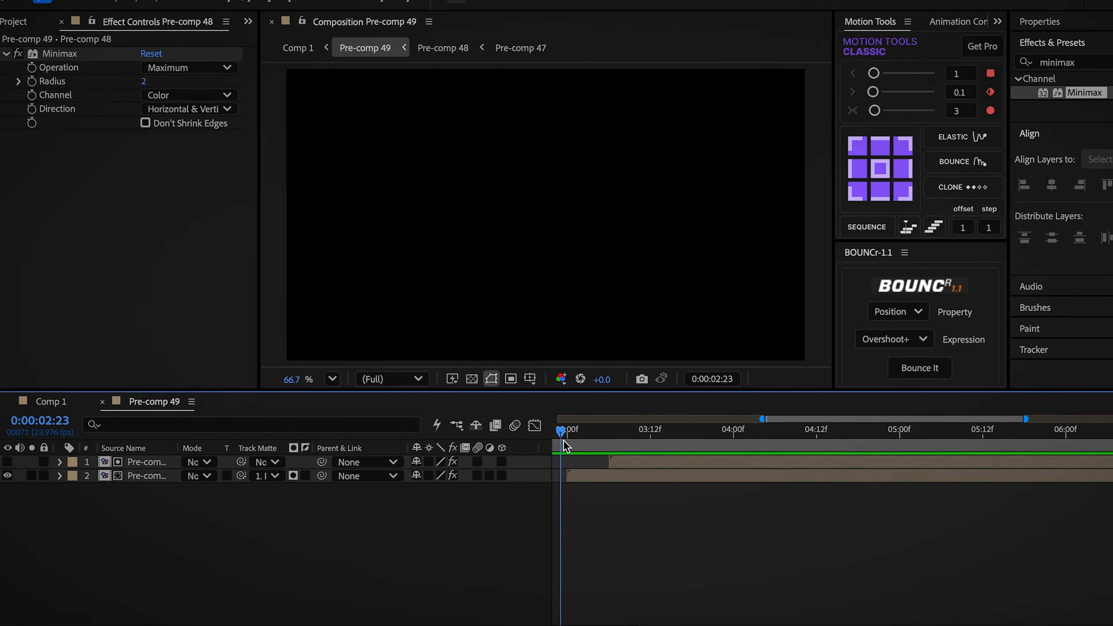
key("space")
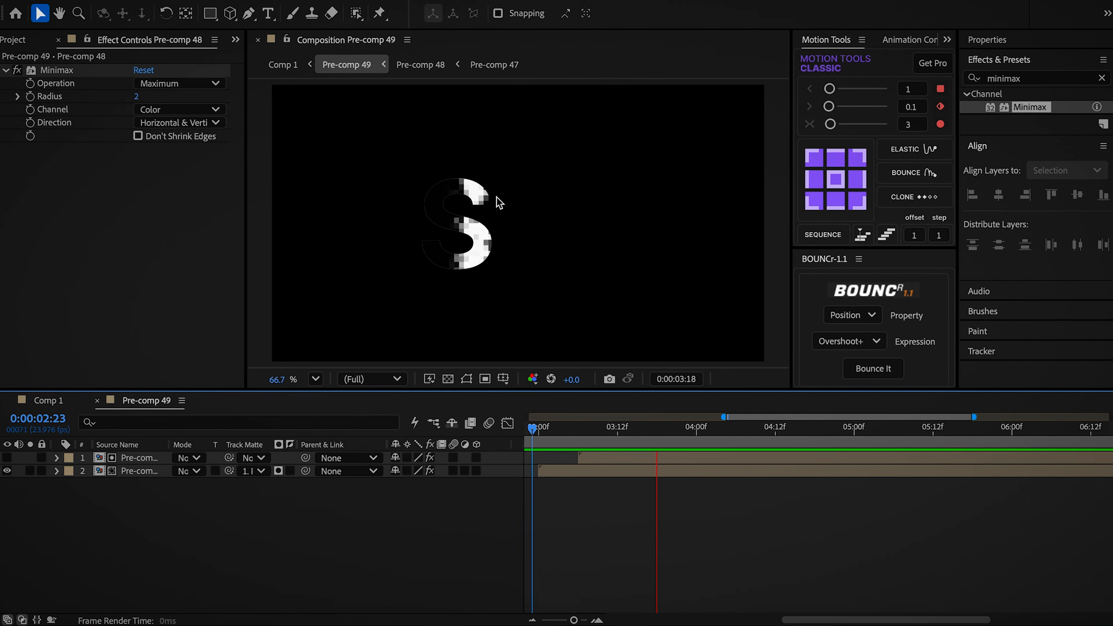
left_click(784, 455)
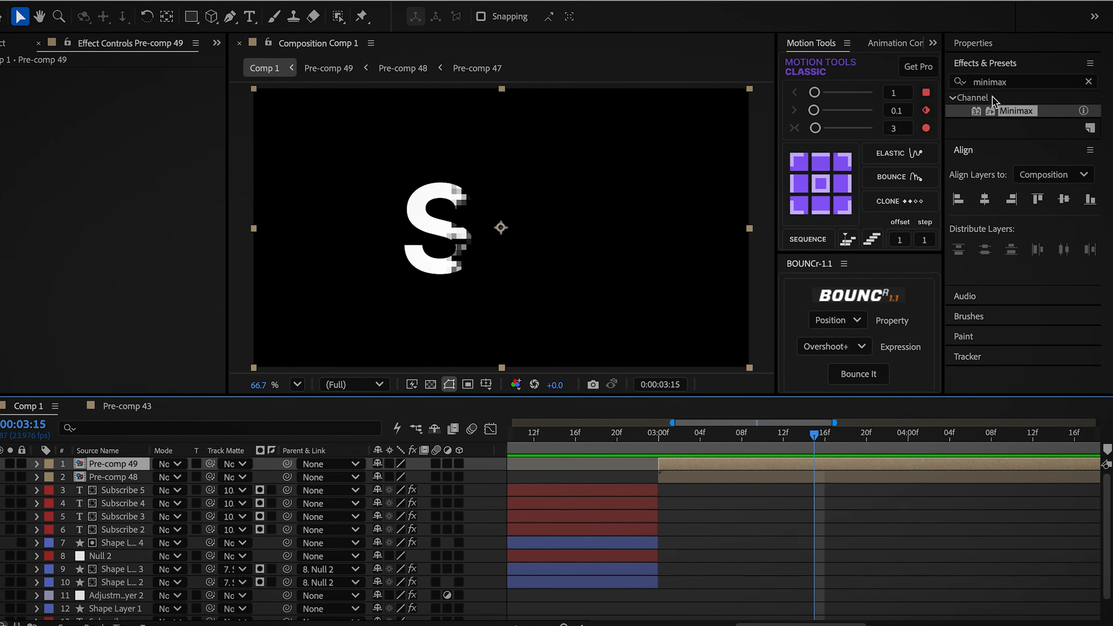
Apply CC Glass to Pre-comp 49 with the bump property Alpha, softness 1, height -50 and displacement 200
left_click(1001, 84)
type("cc glas")
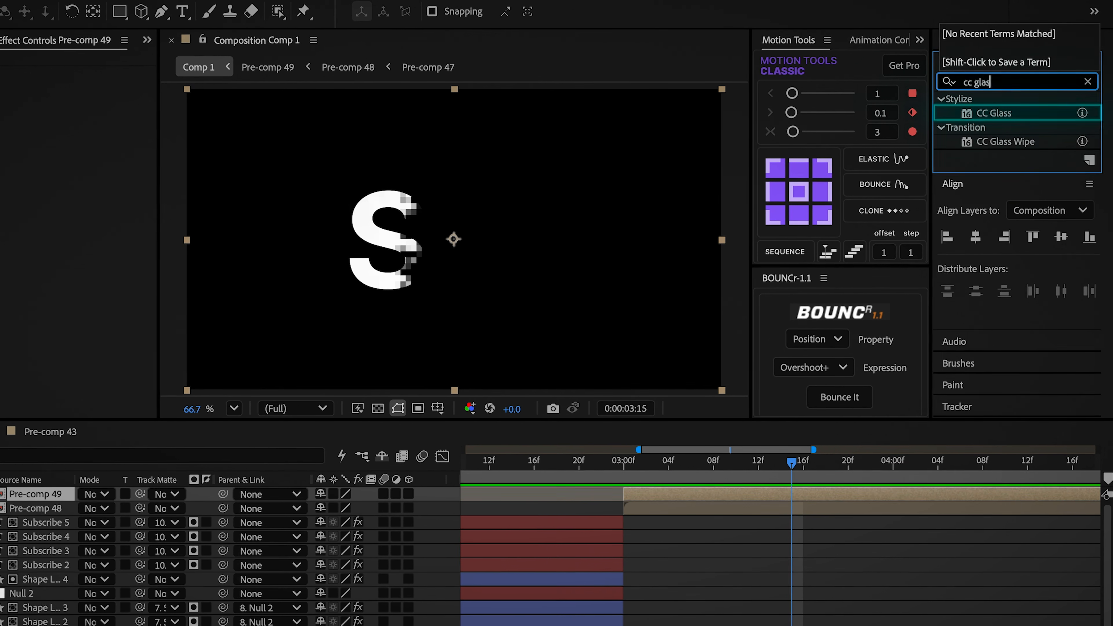
double_click(993, 113)
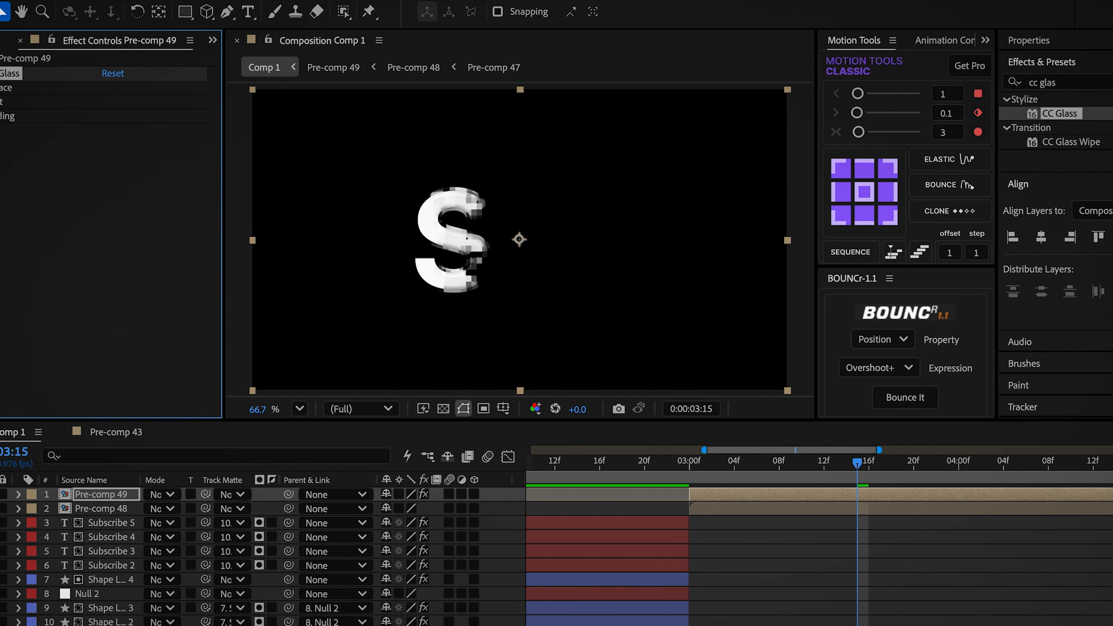
left_click(175, 116)
left_click(153, 193)
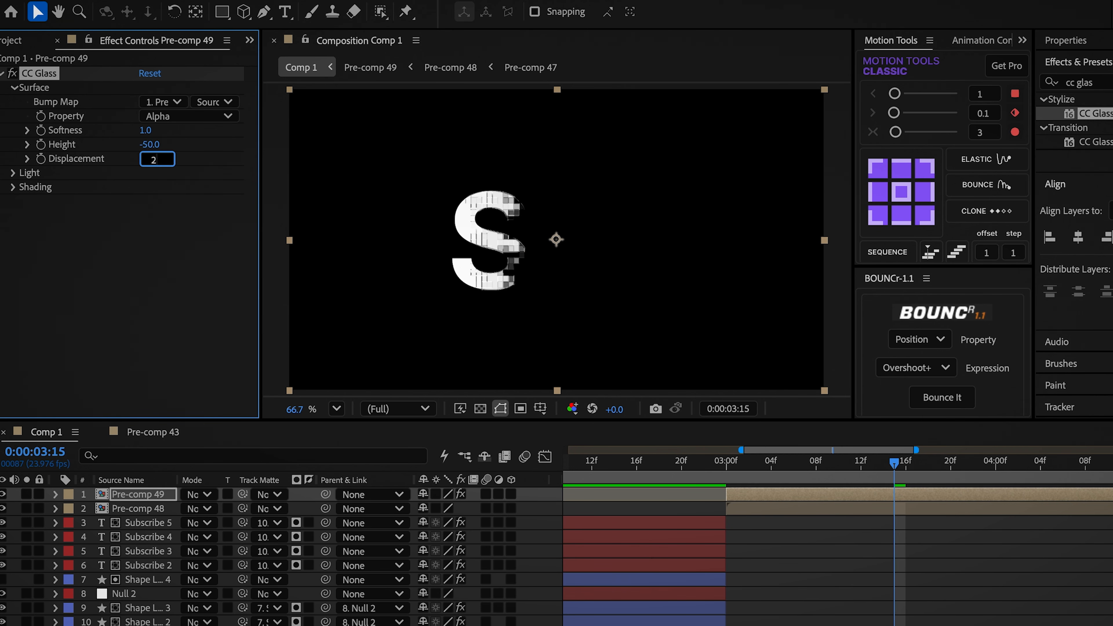
Add a Displacement Map with maximum horizontal displacement 100 and vertical 0, plus a duplicate of it with horizontal displacement -200
triple_click(1083, 82)
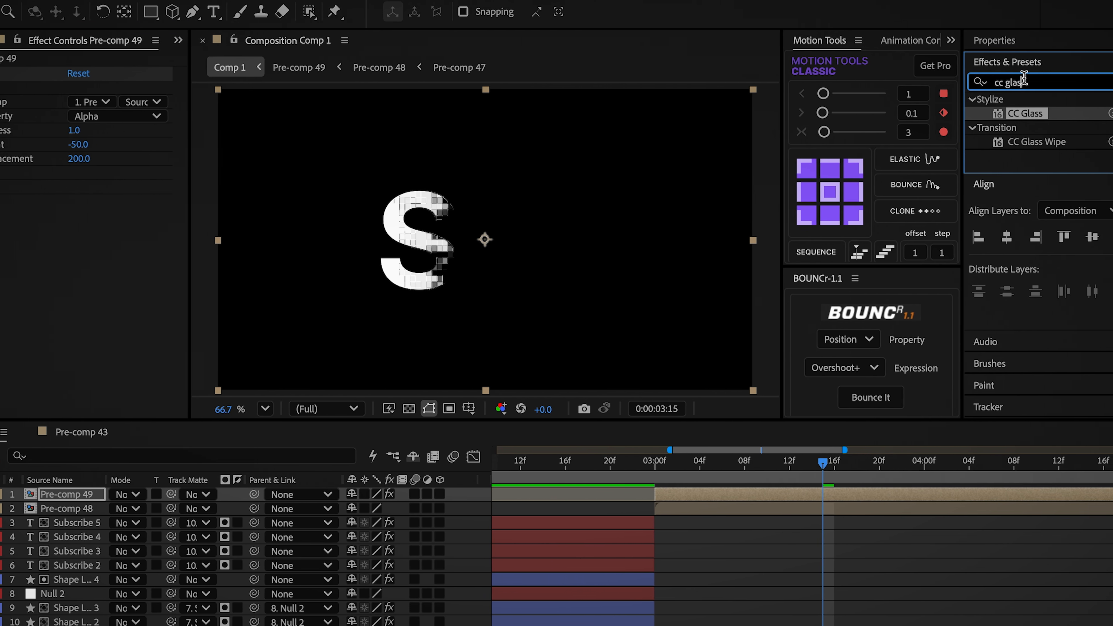
type("displa")
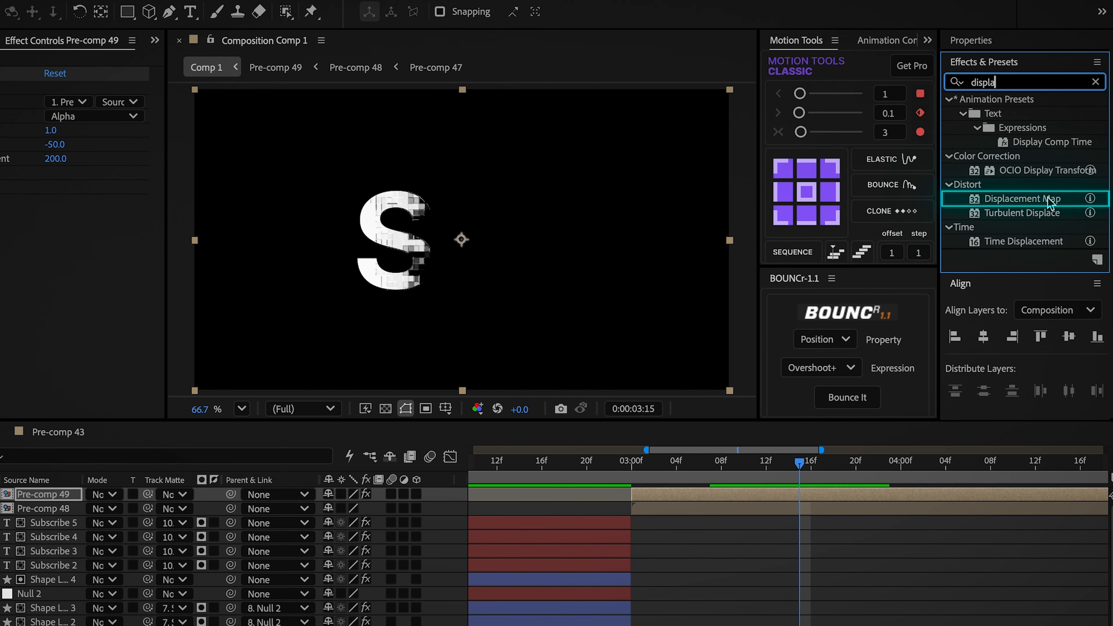
double_click(1048, 196)
left_click(75, 243)
type("100")
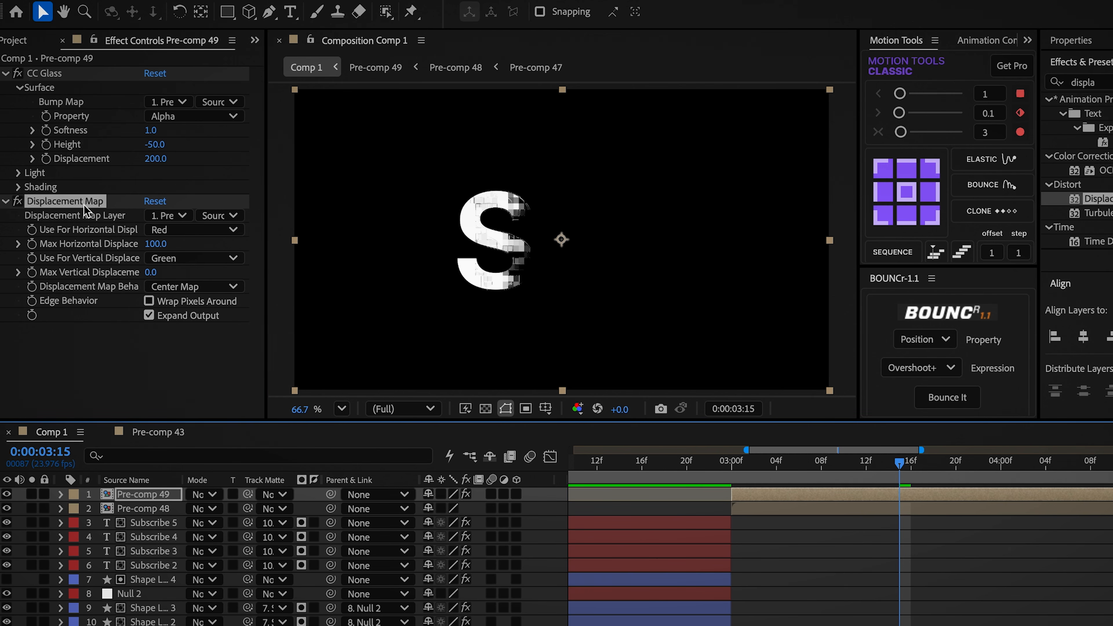
key("ctrl+d")
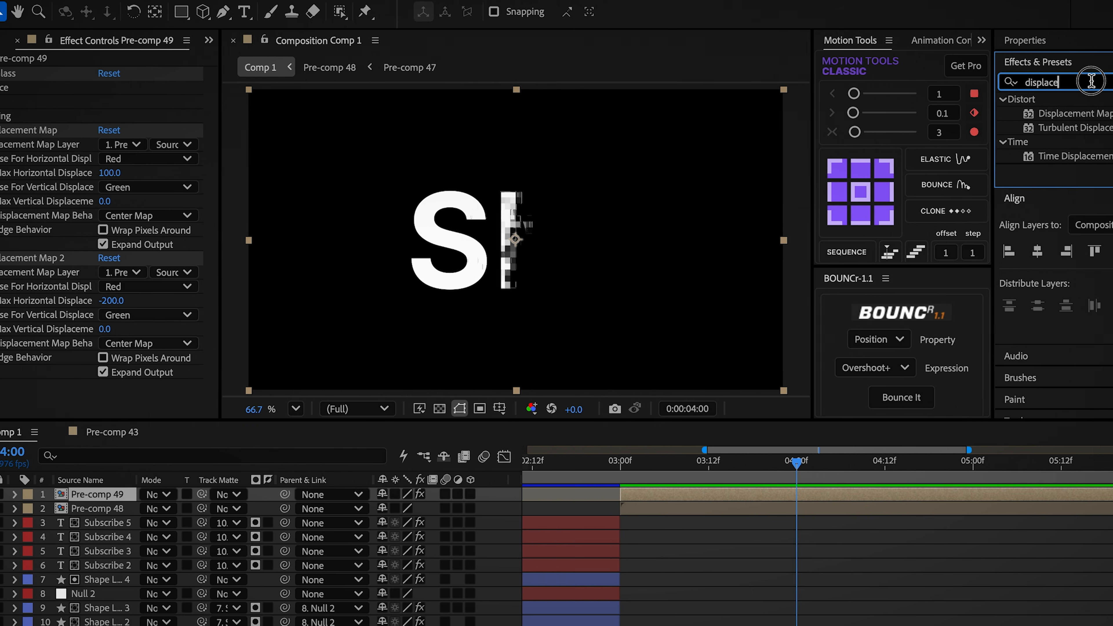
Apply Colorama to Pre-comp 49 and turn off Modify Alpha
double_click(1091, 83)
type("colorama")
left_click_drag(1018, 113, 449, 216)
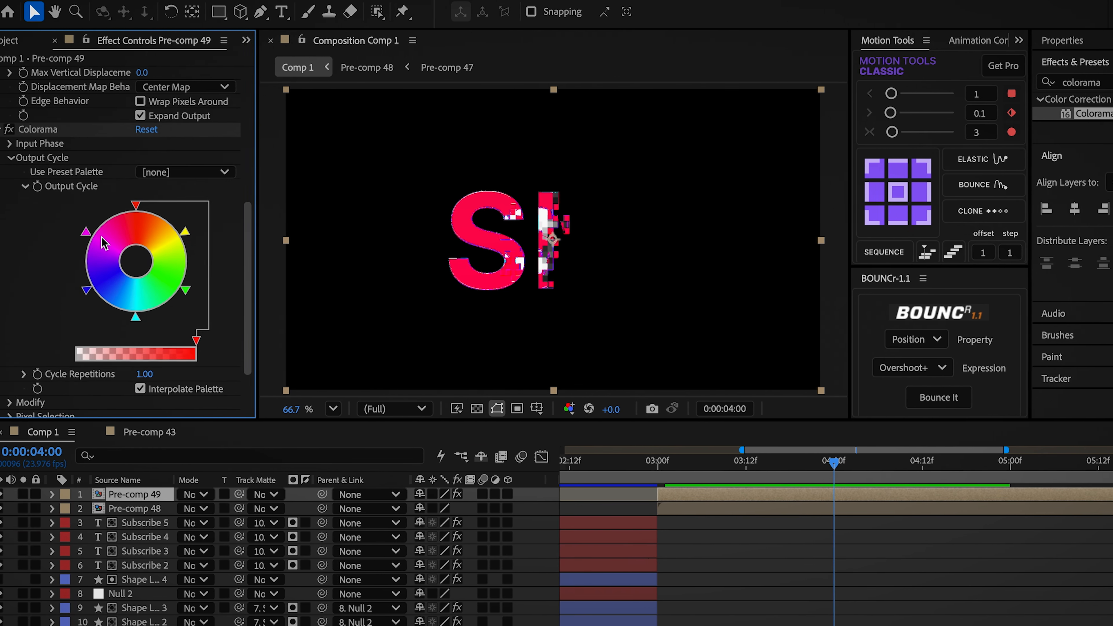
scroll(101, 239, "down", 1)
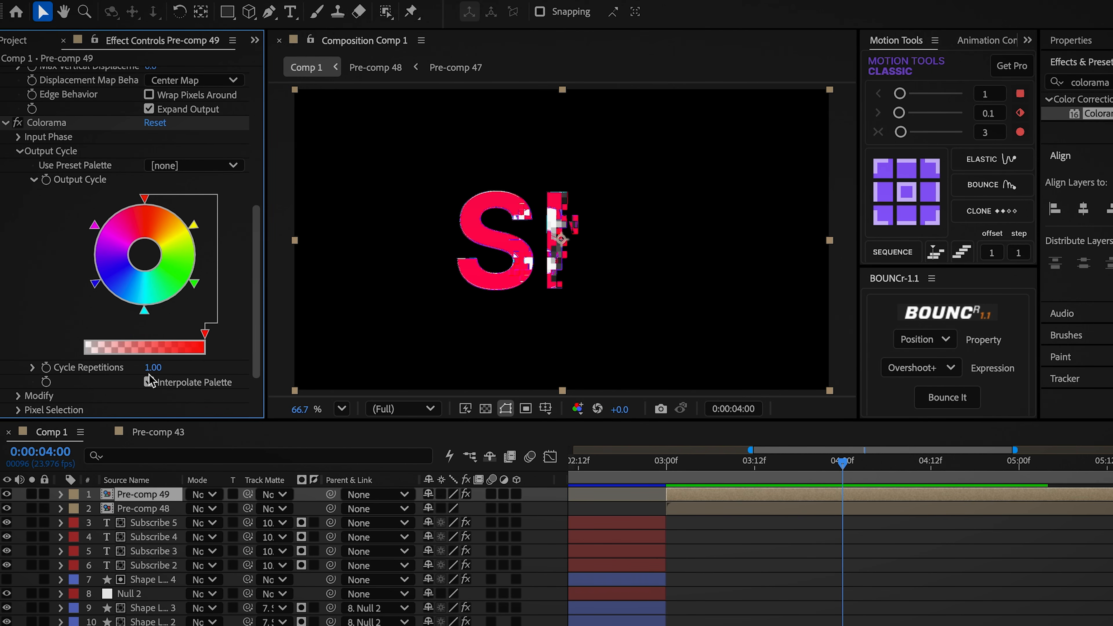
scroll(23, 360, "down", 3)
scroll(22, 360, "down", 3)
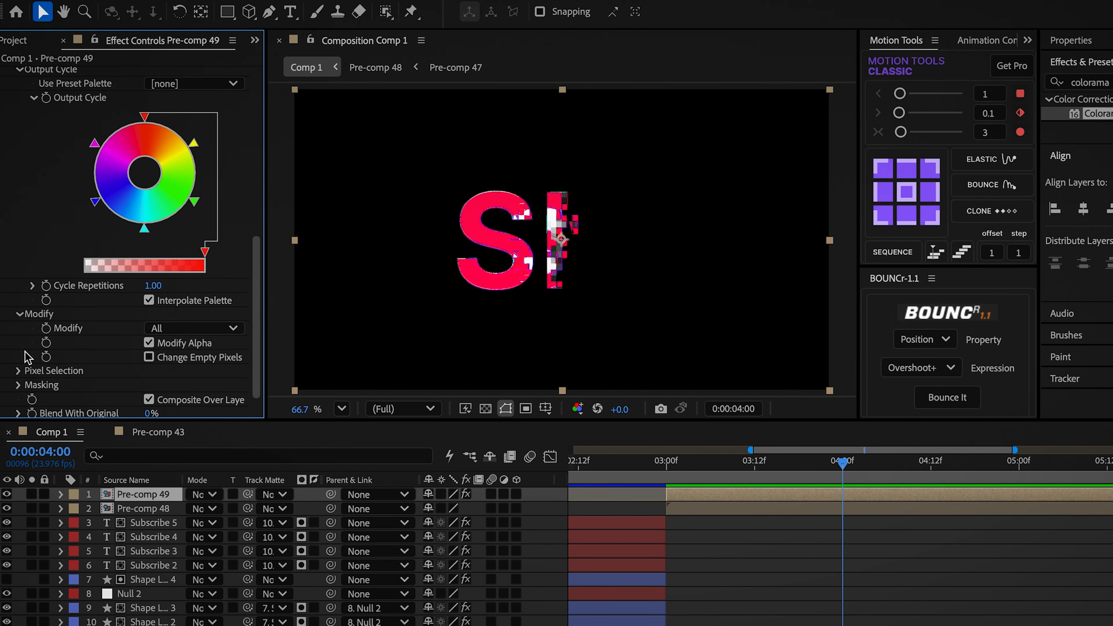
left_click(149, 342)
Apply a Glow effect to Pre-comp 49 with a glow radius of 50 and an intensity of 2
left_click(1087, 82)
type("glow")
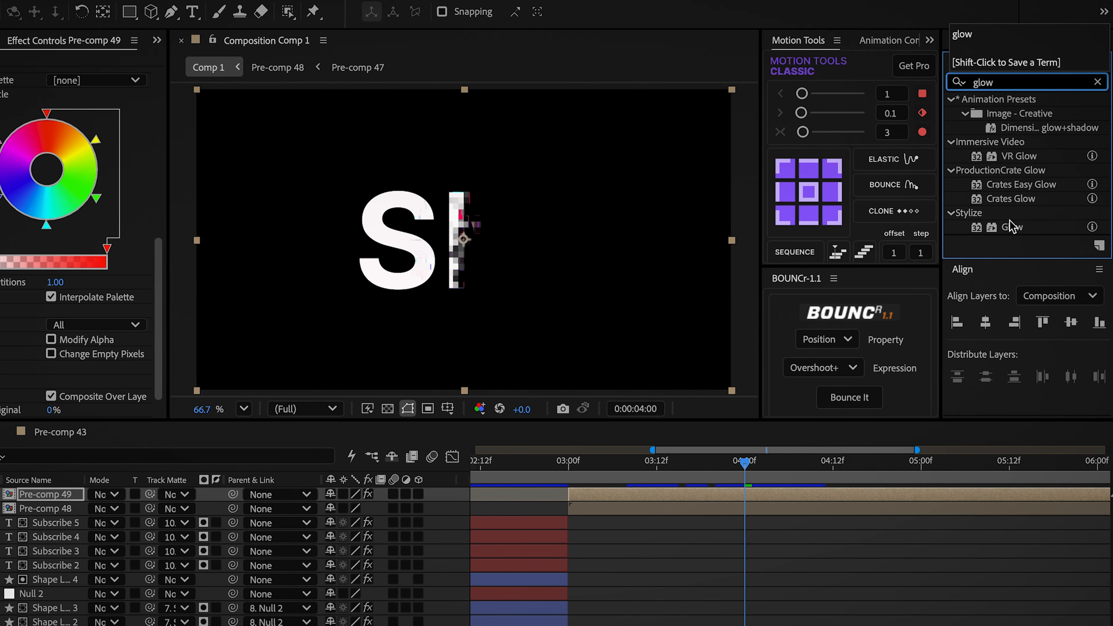
double_click(1021, 226)
left_click(139, 220)
type("50")
key("Return")
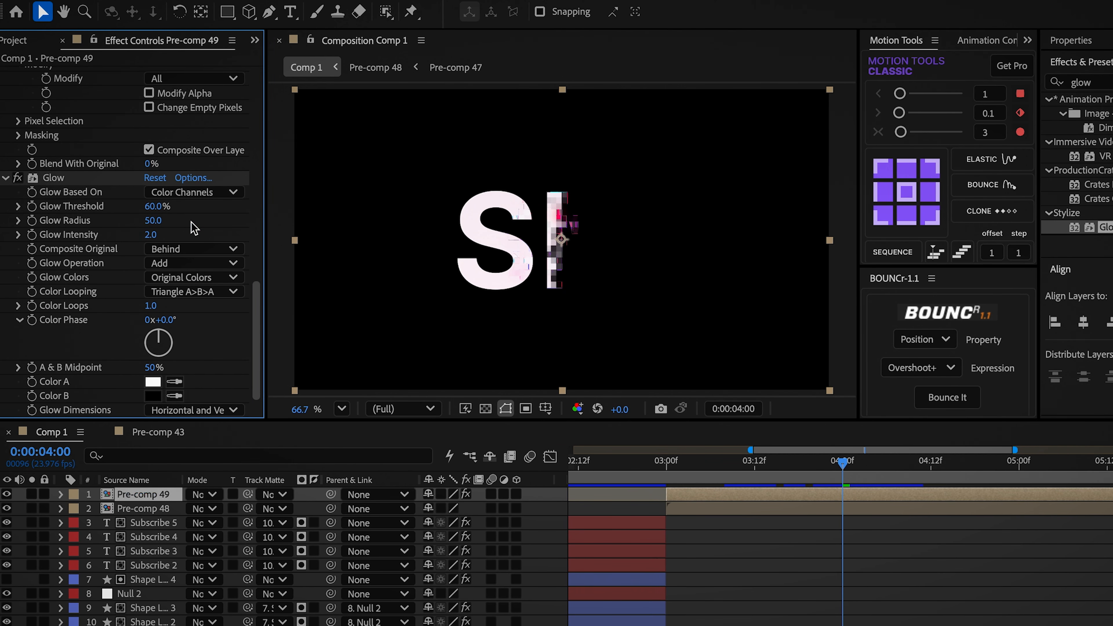
Stack further copies of the Glow effect on Pre-comp 49 with larger radii, 500 for the third and 400 for the fourth
key("ctrl+d")
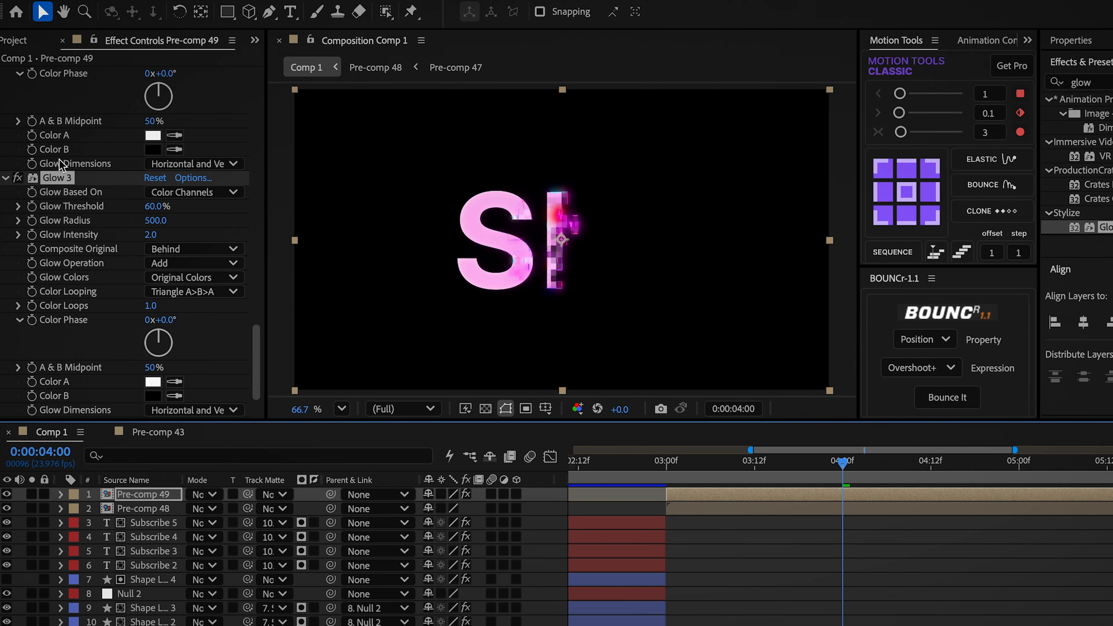
key("ctrl+d")
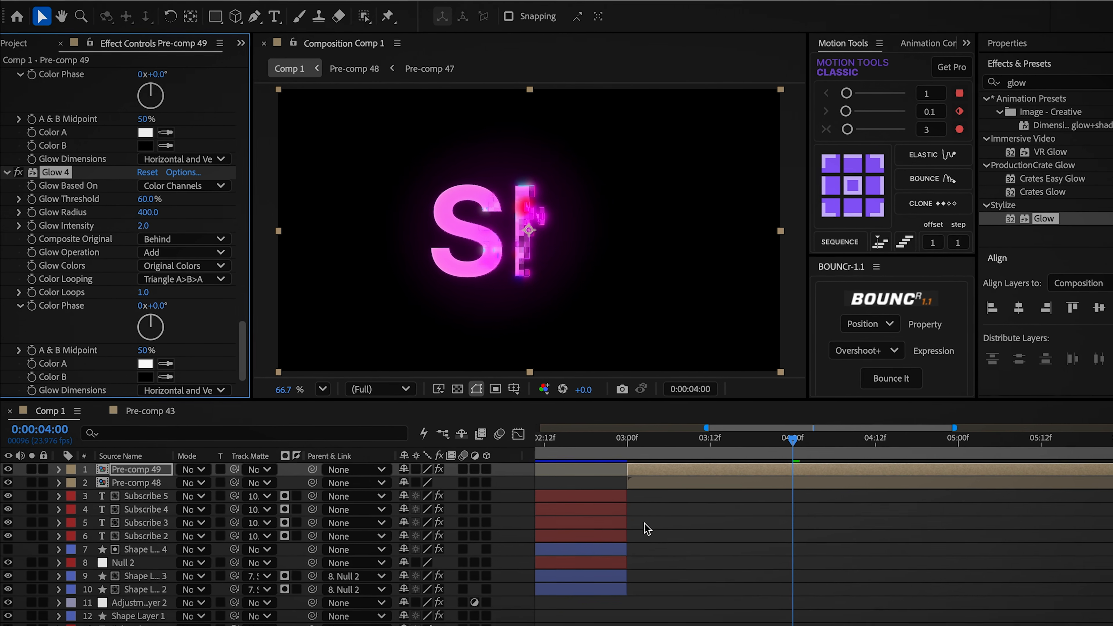
Set the blending mode of Pre-comp 49 to Screen
left_click(677, 534)
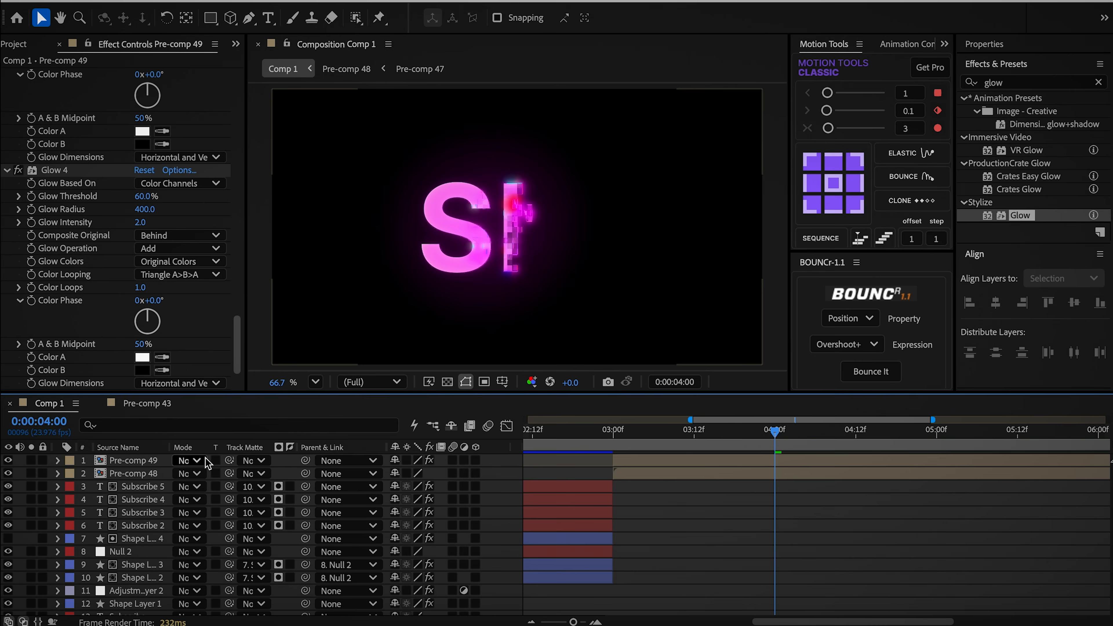
left_click(202, 458)
left_click(211, 423)
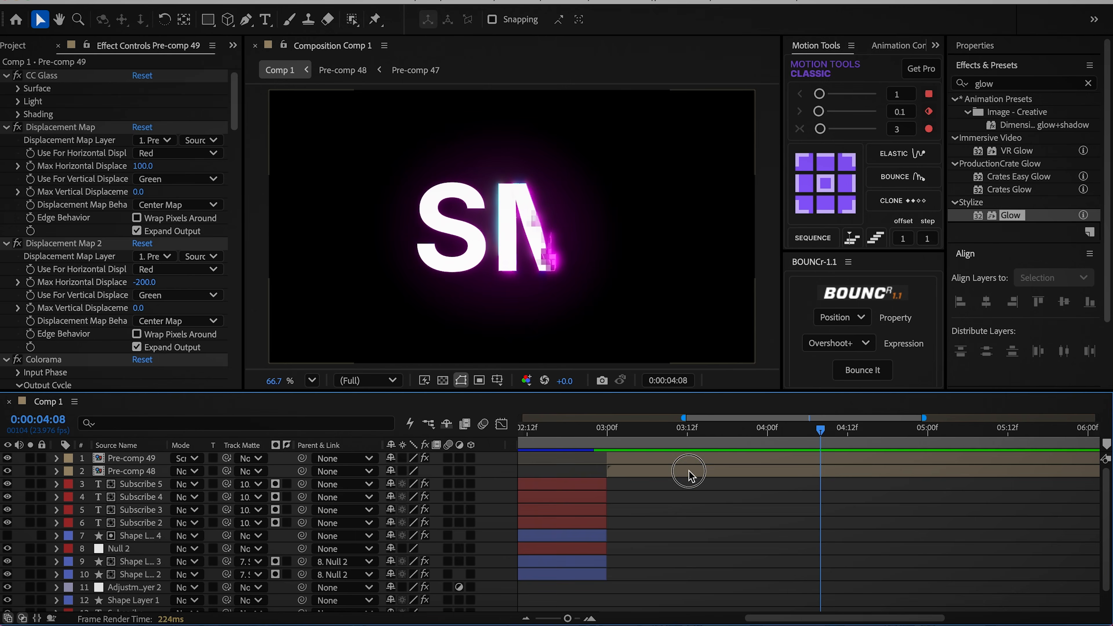
Copy the SM text layer from Pre-comp 47 into Comp 1, place it below Pre-comp 48 and start it at 0:00:03:00
double_click(688, 474)
double_click(663, 477)
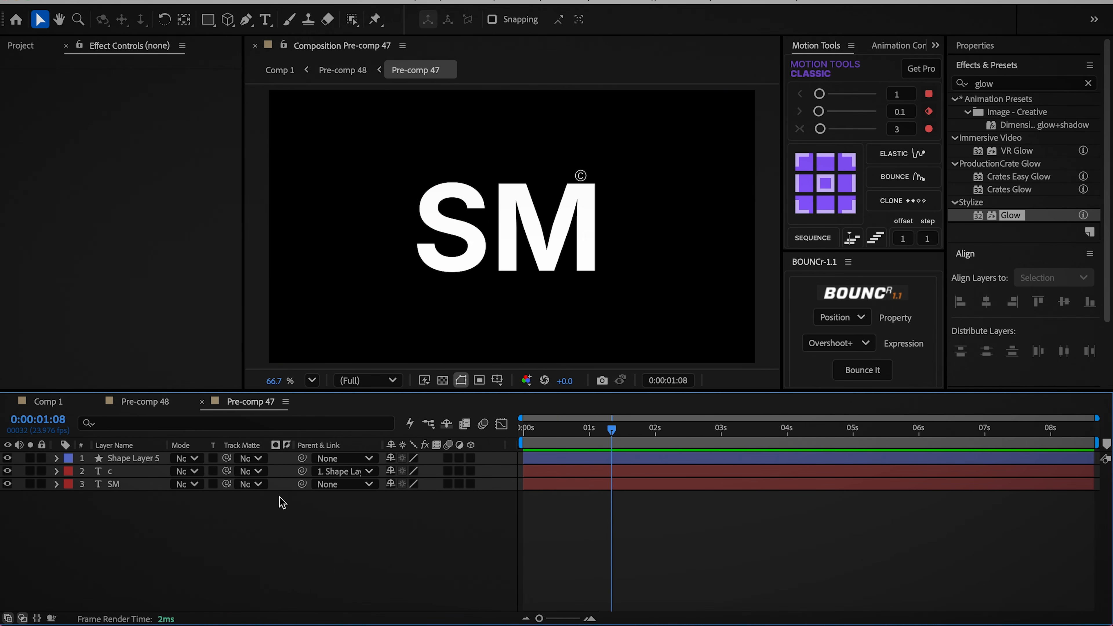
left_click(144, 487)
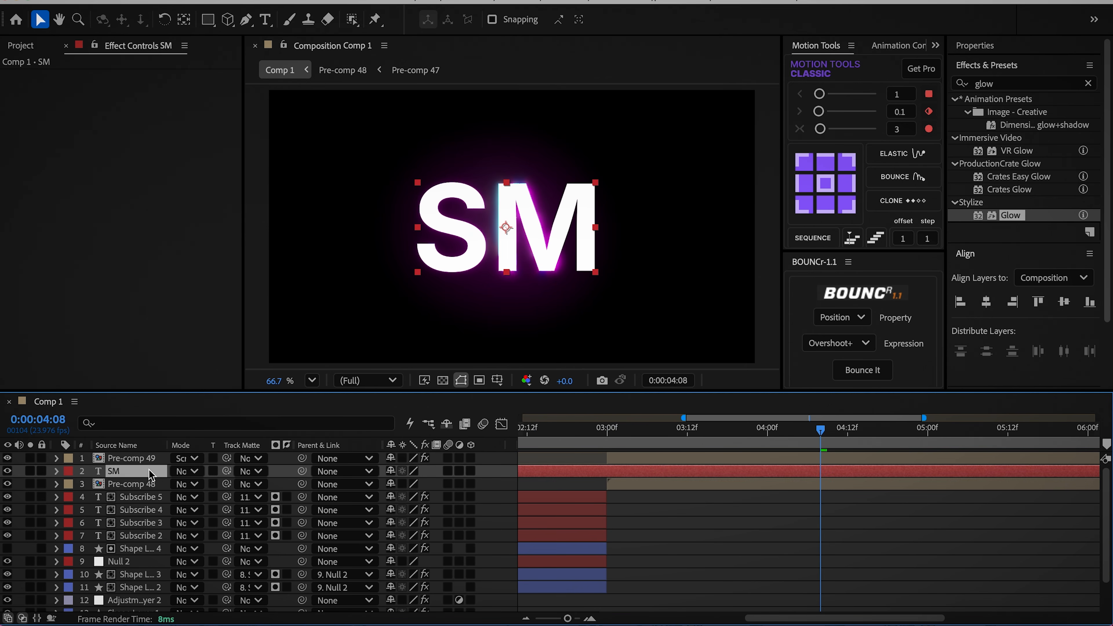
left_click_drag(140, 495, 163, 489)
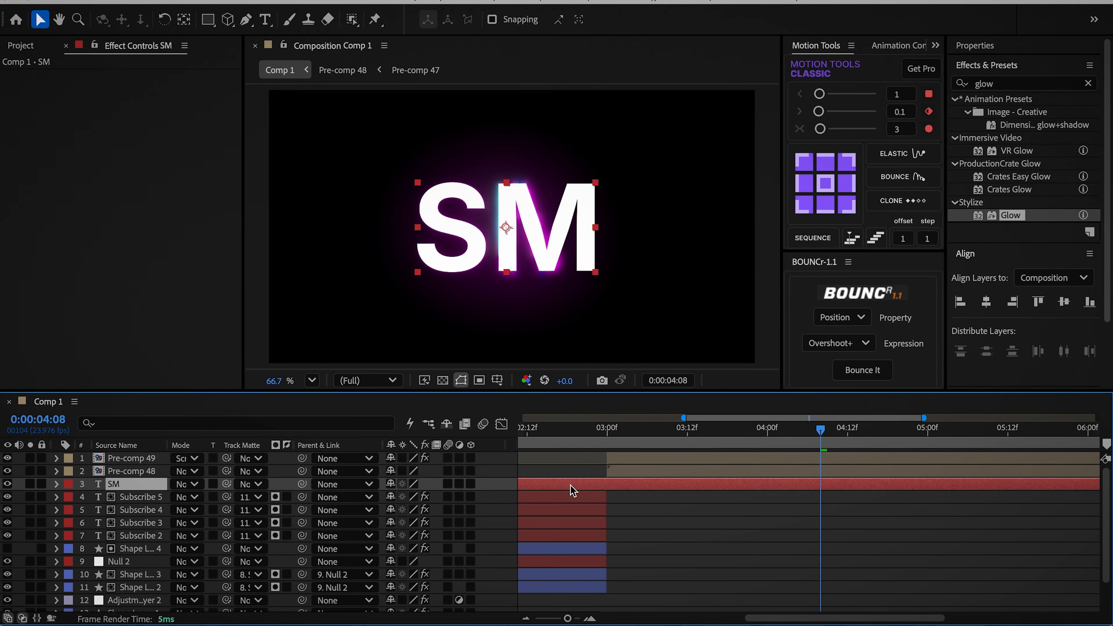
Use the SM text layer as the track matte for Pre-comp 49
left_click(668, 459)
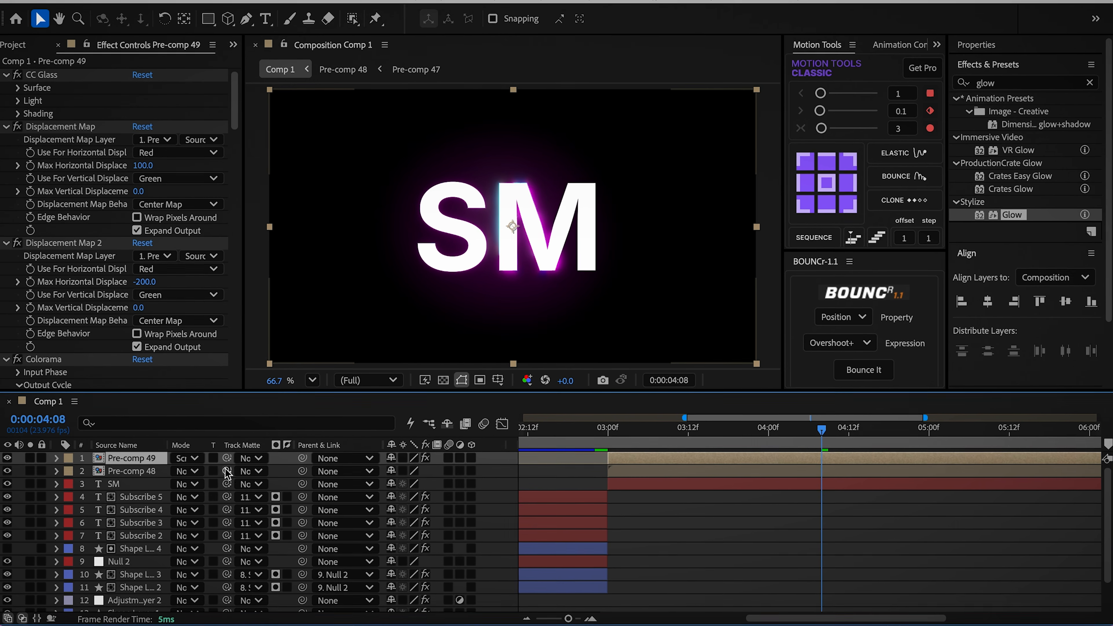
left_click_drag(226, 458, 139, 486)
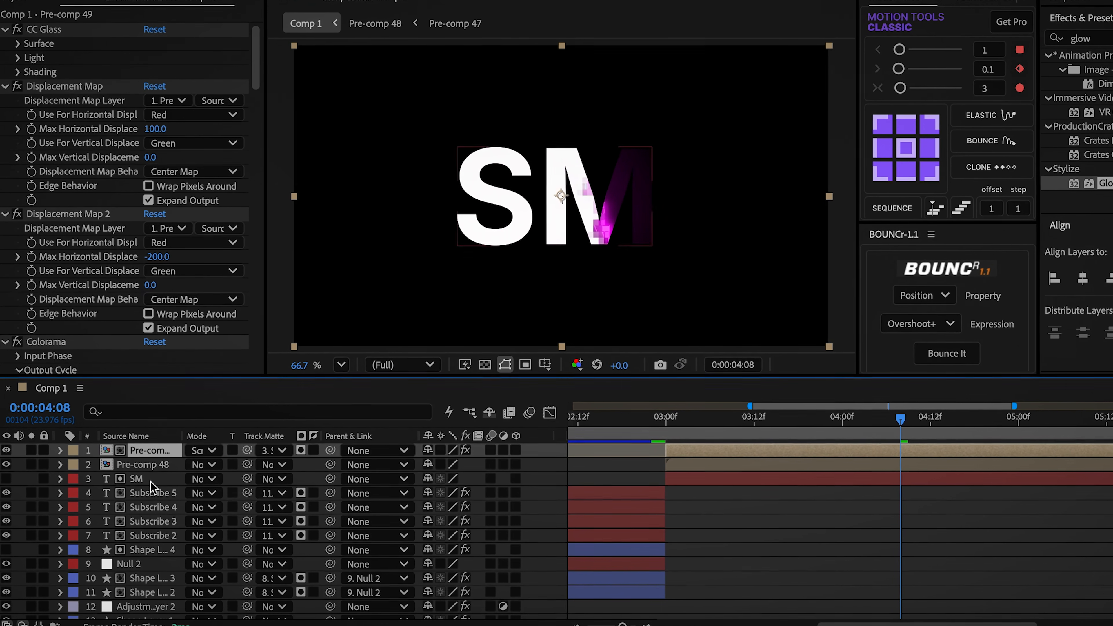
left_click(745, 529)
Delay Pre-comp 49 and Pre-comp 48 to start at 0:00:03:11, and pre-compose them with the SM text layer as Pre-comp 50
left_click_drag(682, 434, 654, 434)
key("space")
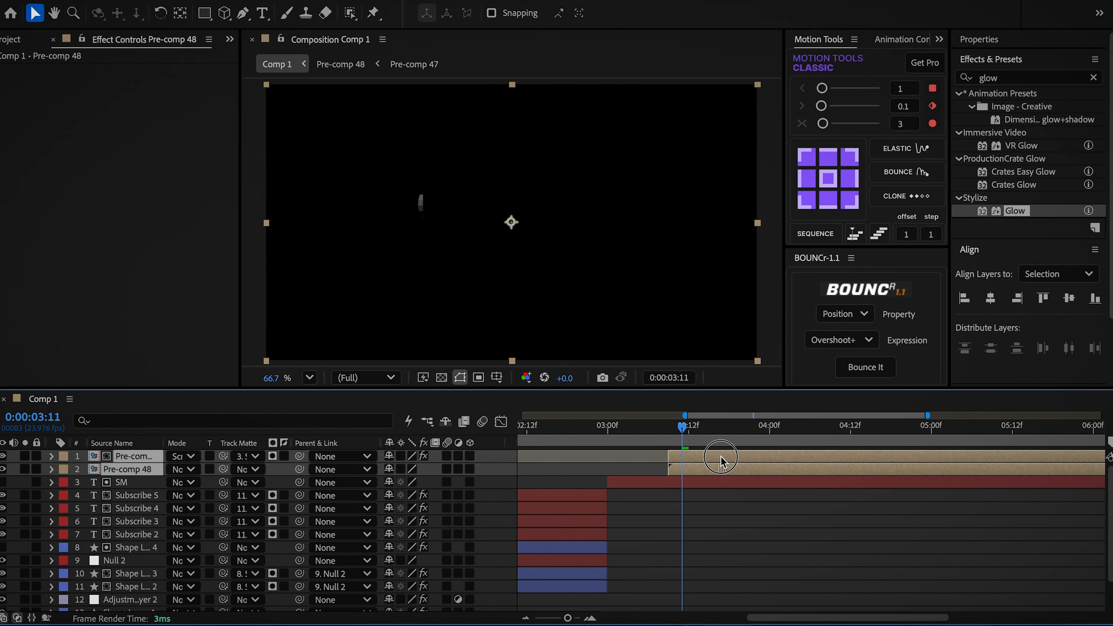
left_click_drag(649, 503, 708, 455)
right_click(709, 454)
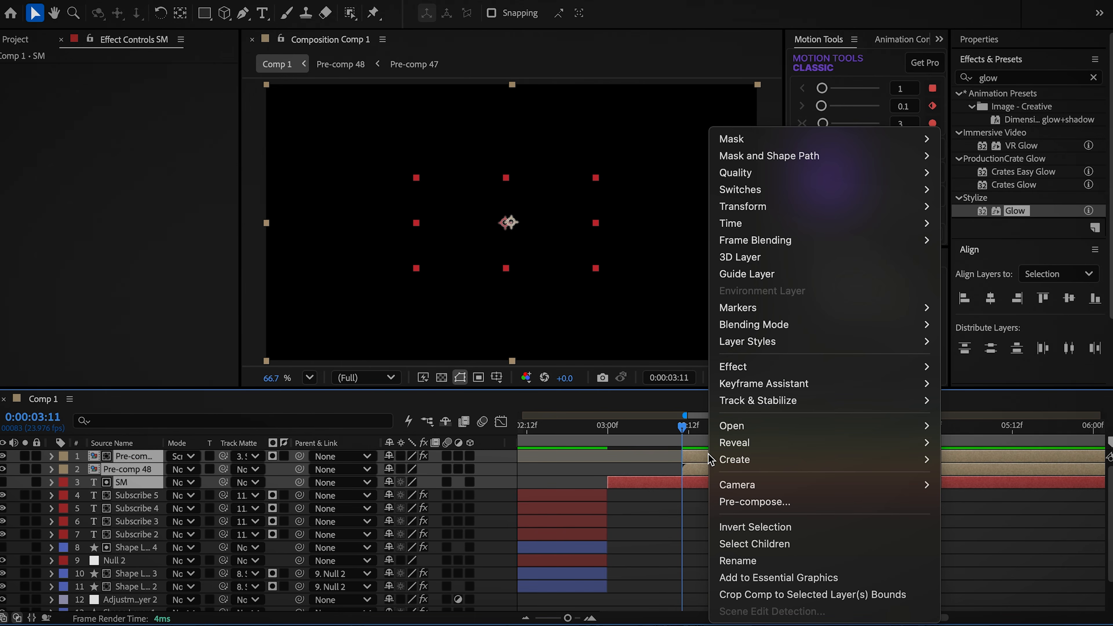
left_click(739, 502)
Split Pre-comp 50 at 0:00:03:00 and delete the part before that time
left_click(681, 425)
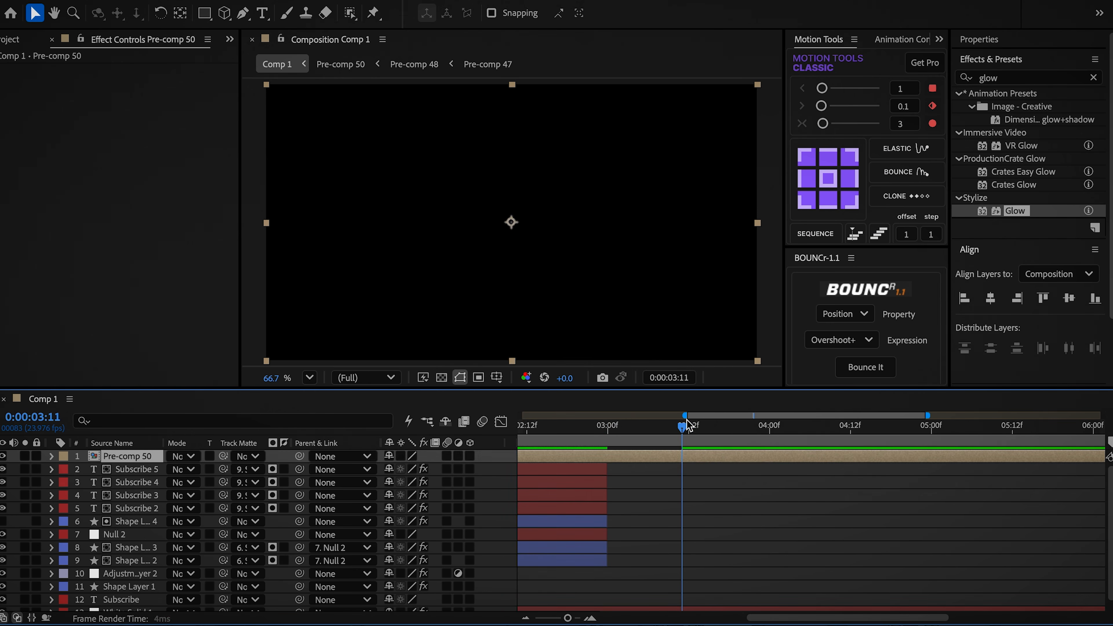
left_click_drag(682, 426, 607, 428)
key("super+shift+d")
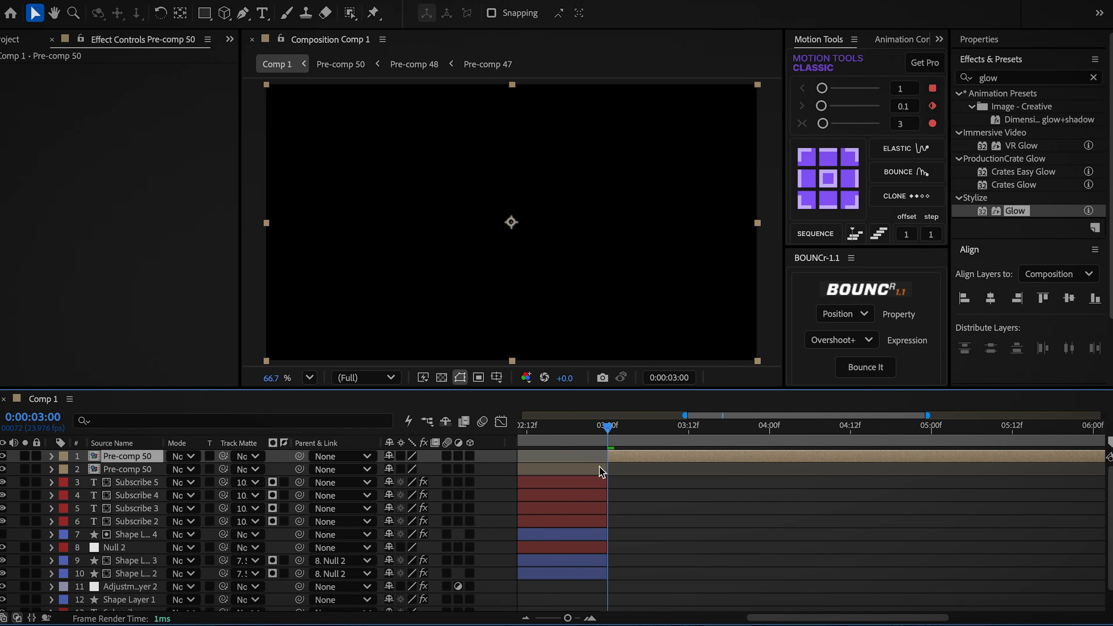
left_click(599, 466)
key("Delete")
Inside Pre-comp 50, duplicate the SM text layer above the original and make the copy visible
double_click(672, 455)
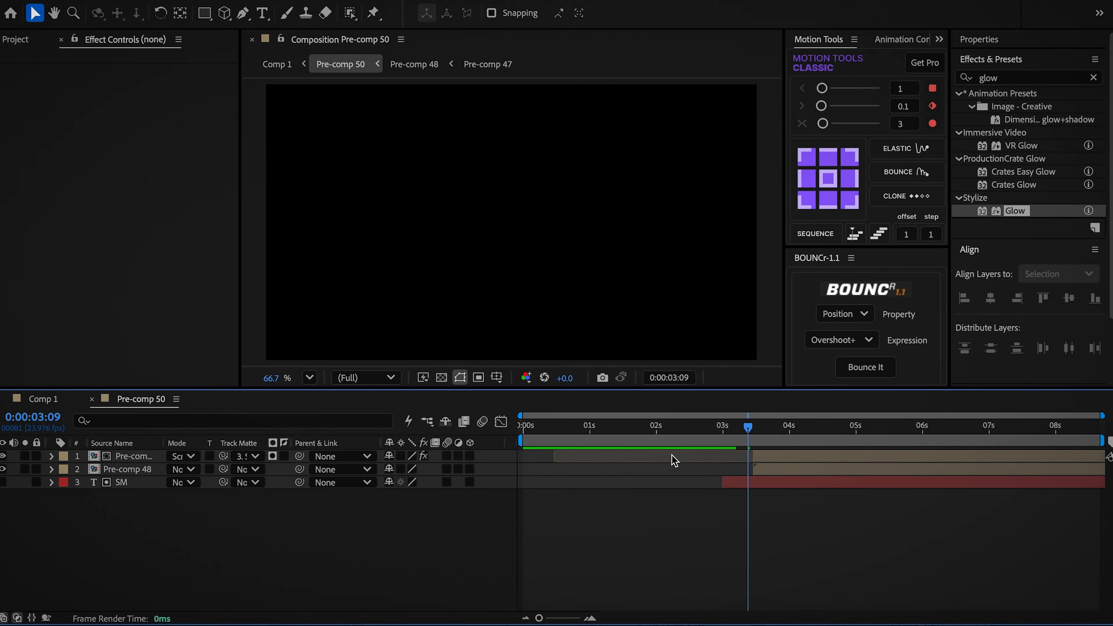
left_click(684, 483)
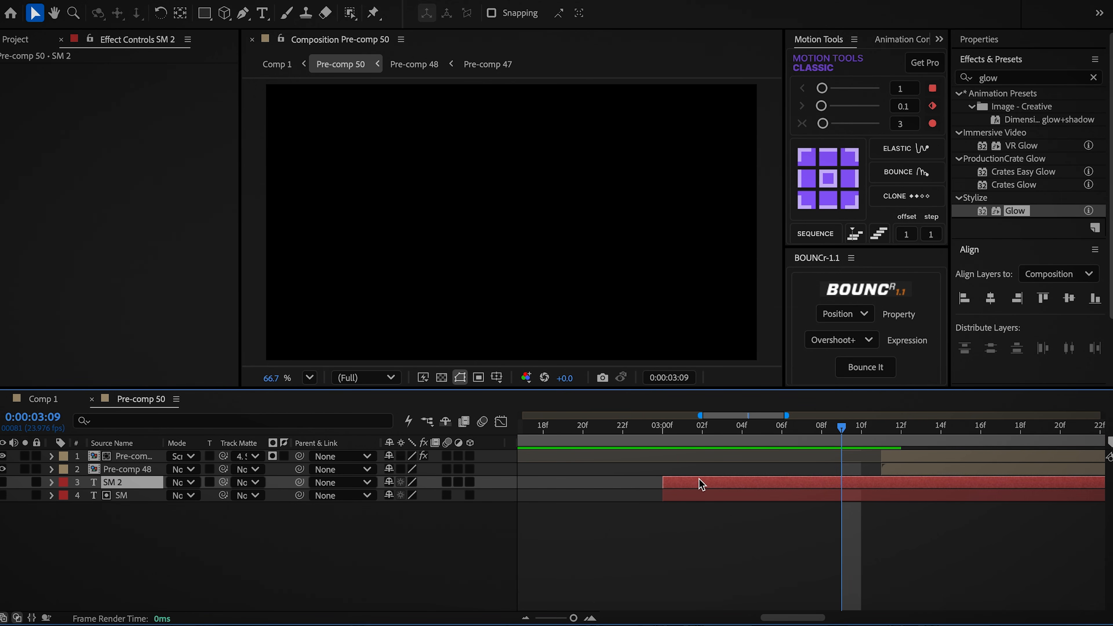
left_click(3, 482)
left_click(105, 481)
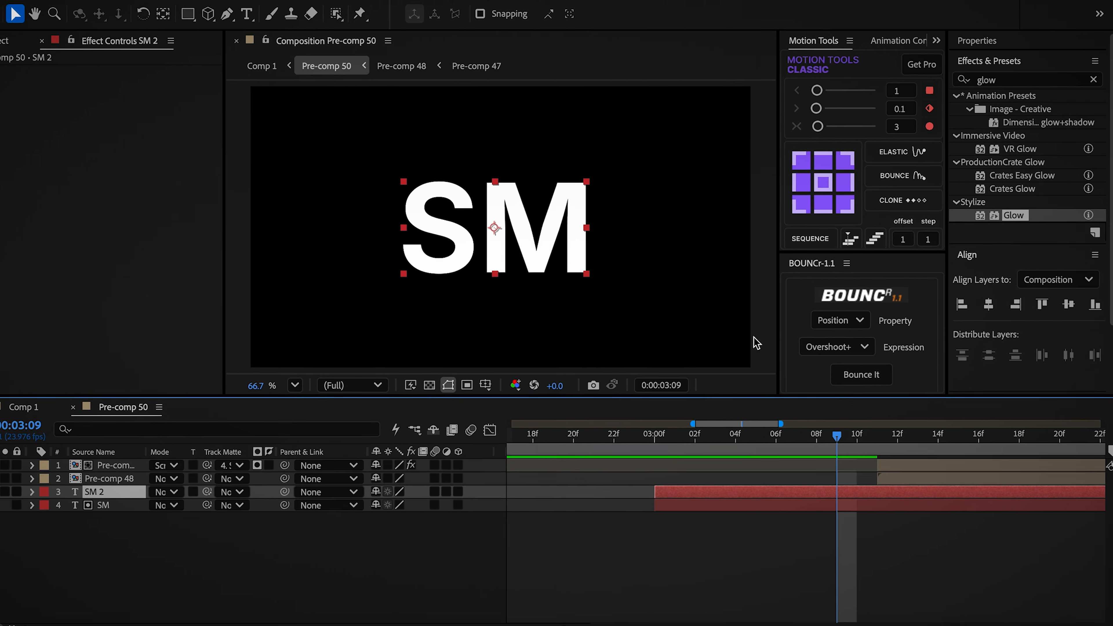
Apply CC Light Sweep to the SM 2 layer, center it on the text at 942, 537, and set light reception to Cutout
left_click(1030, 78)
type("sweep")
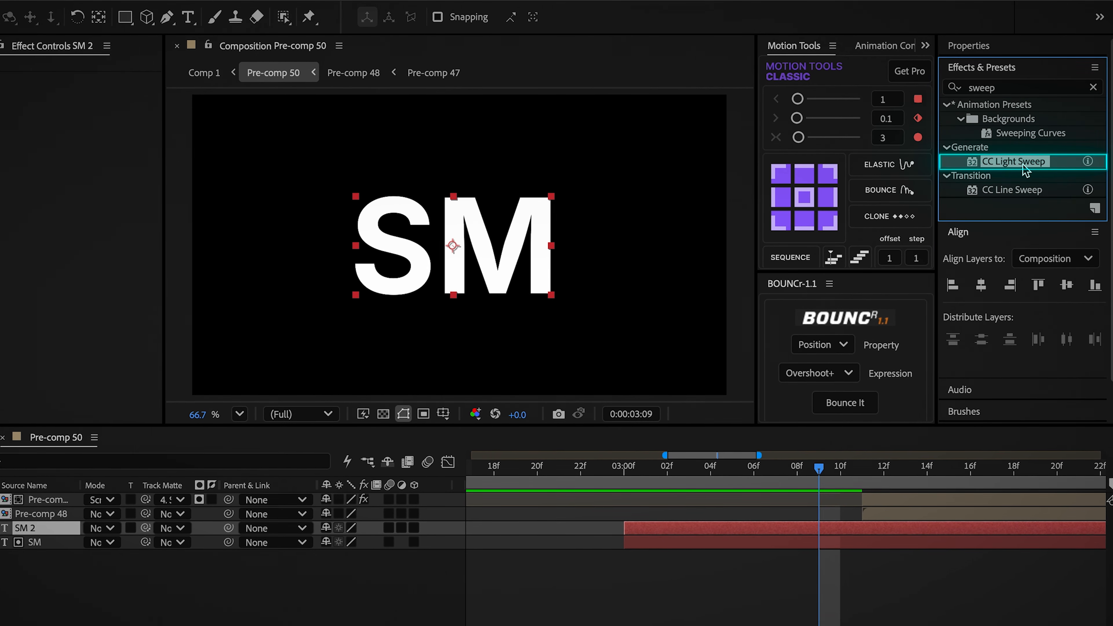
double_click(1022, 164)
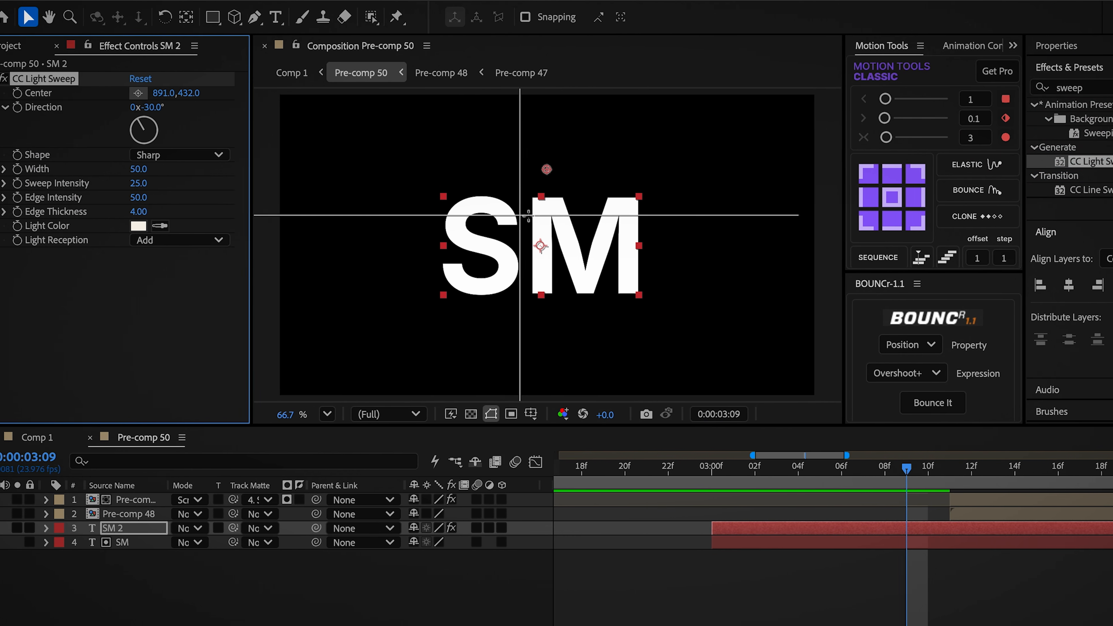
left_click_drag(528, 215, 542, 245)
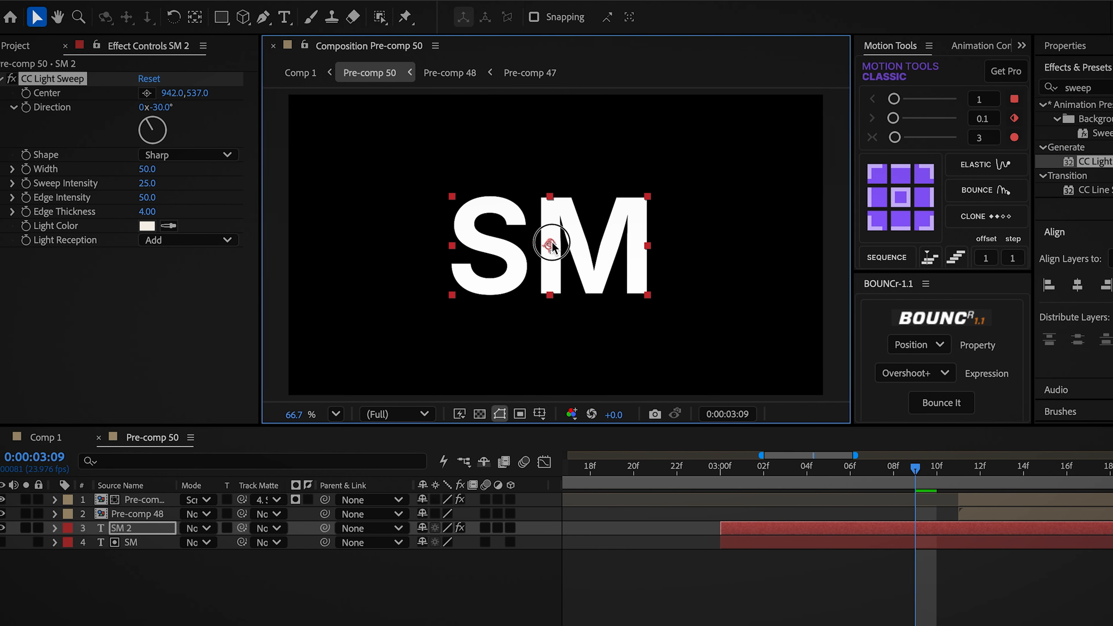
left_click(162, 239)
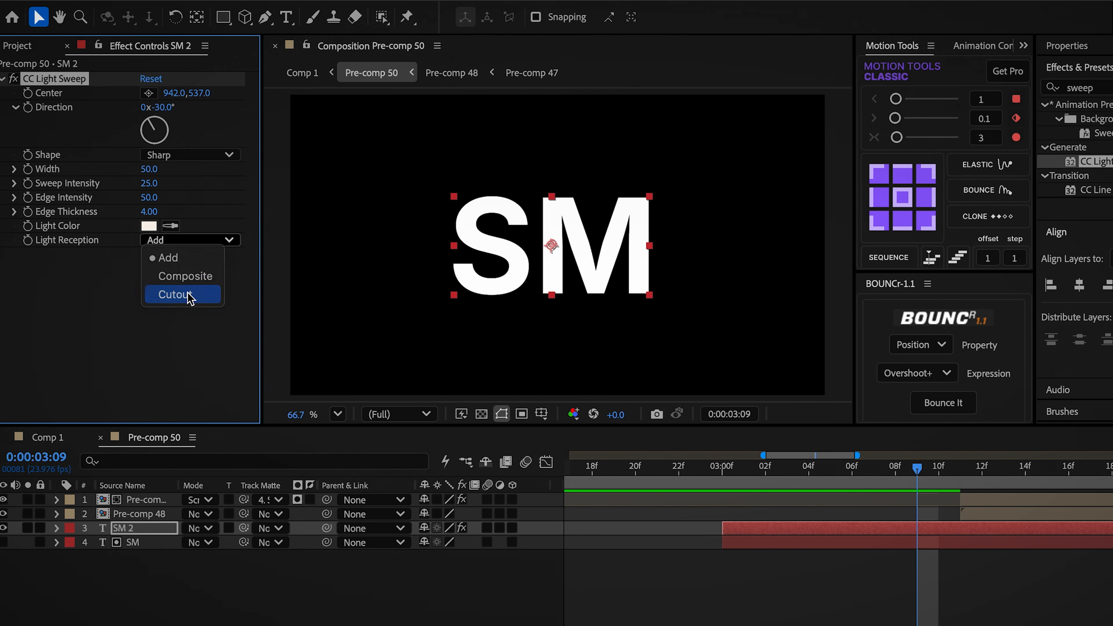
left_click(176, 294)
Keyframe the SM 2 light sweep's Direction from -30° at 0:00:03:00 to 1x+330° at 0:00:05:00
left_click(721, 464)
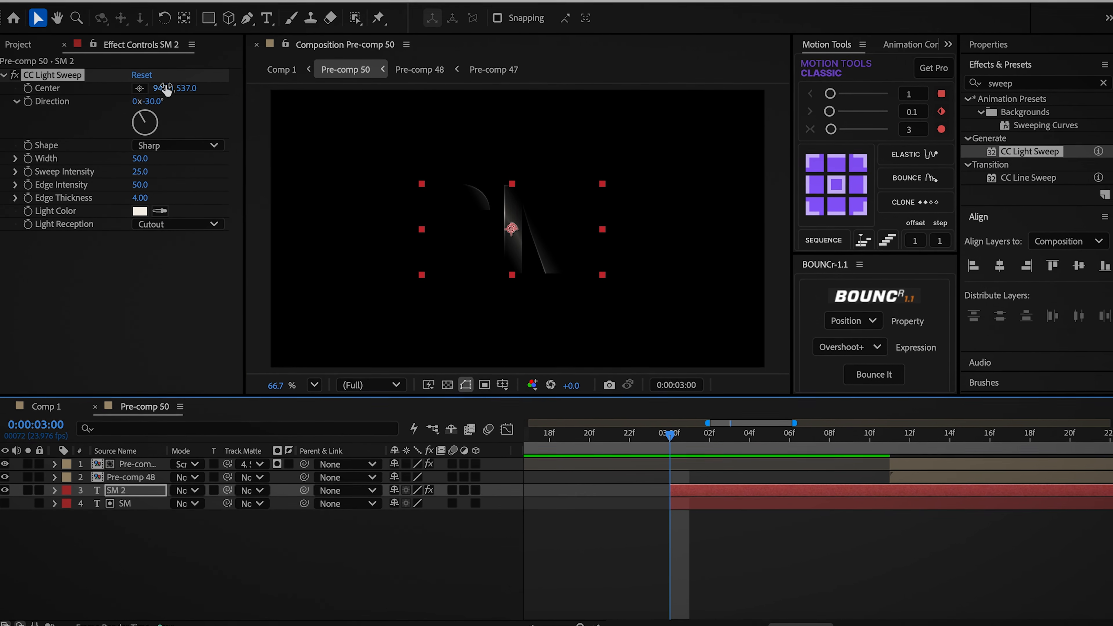
left_click(28, 101)
key("u")
left_click_drag(576, 431, 712, 441)
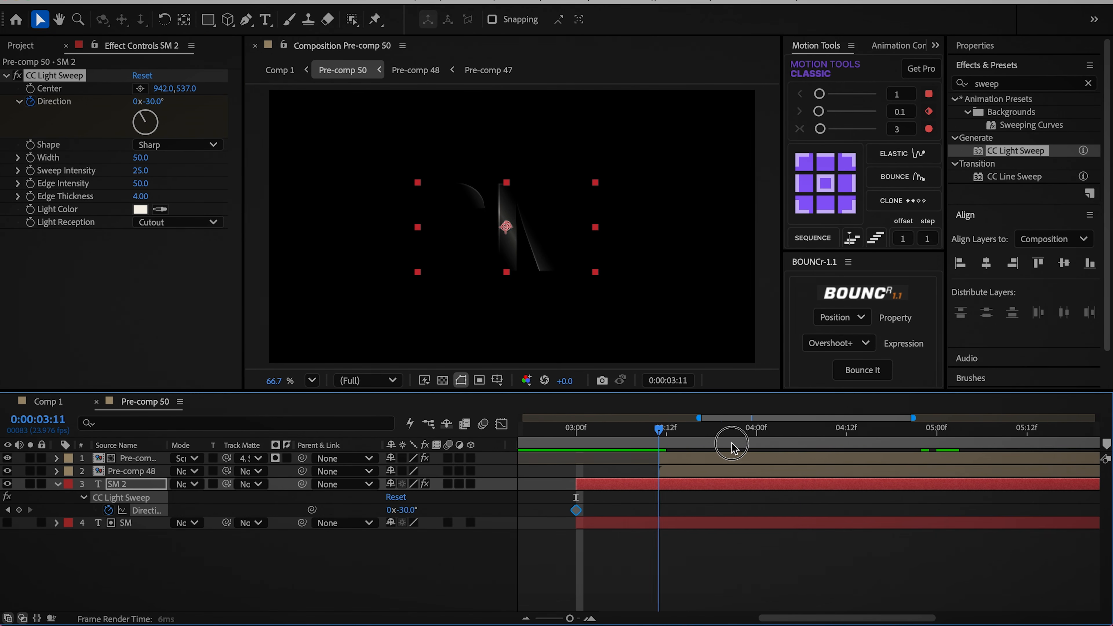
left_click(390, 510)
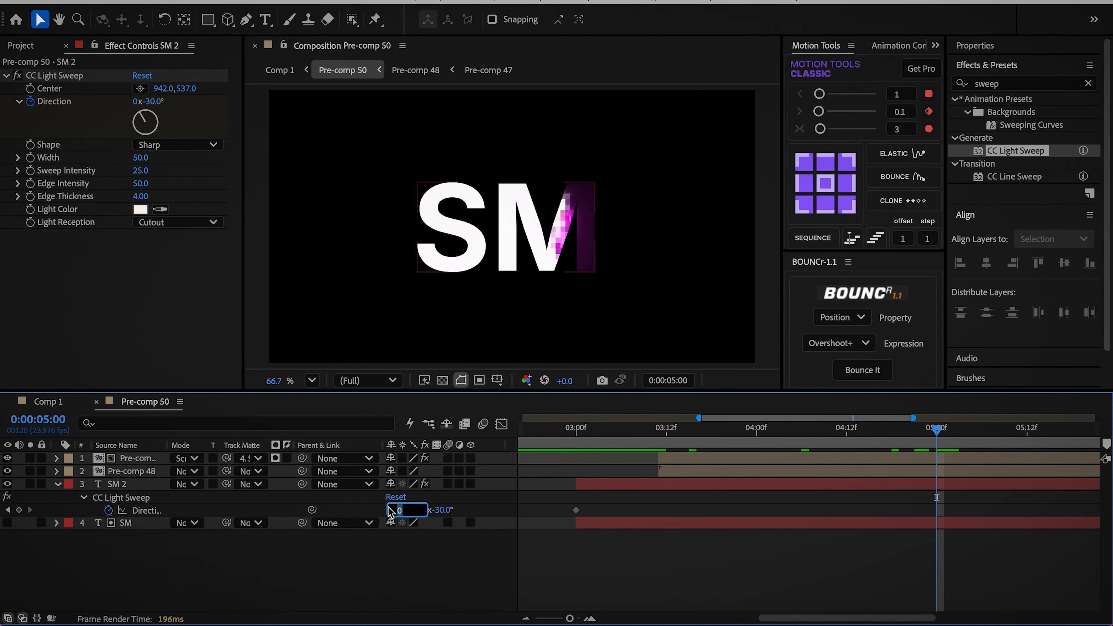
Apply Easy Ease to both Direction keyframes of the SM 2 light sweep in the graph editor
left_click_drag(951, 499, 628, 517)
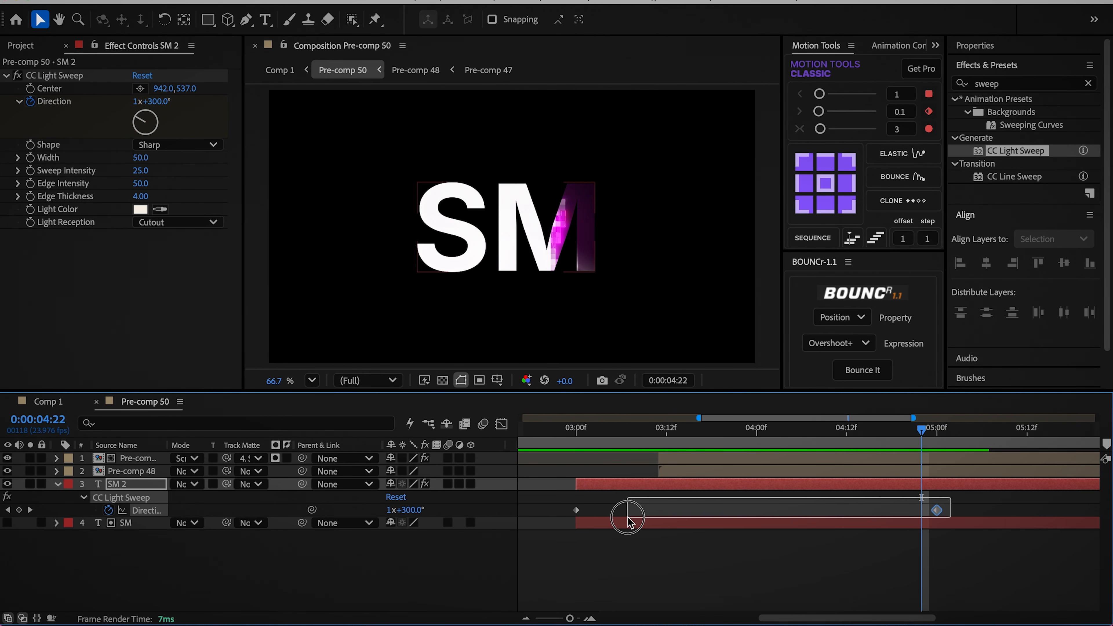
left_click_drag(559, 514, 559, 514)
left_click(501, 424)
left_click_drag(1027, 521, 555, 458)
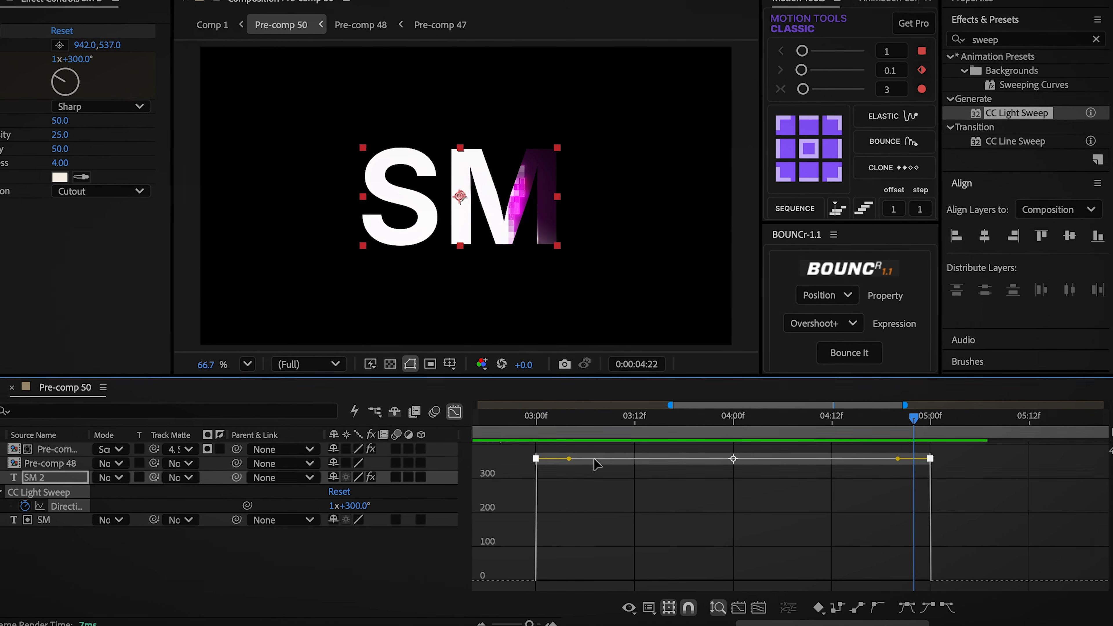
left_click(905, 607)
Set the SM 2 light sweep's Sweep Intensity to 0, Edge Intensity to 100 and light color to magenta
left_click(59, 477)
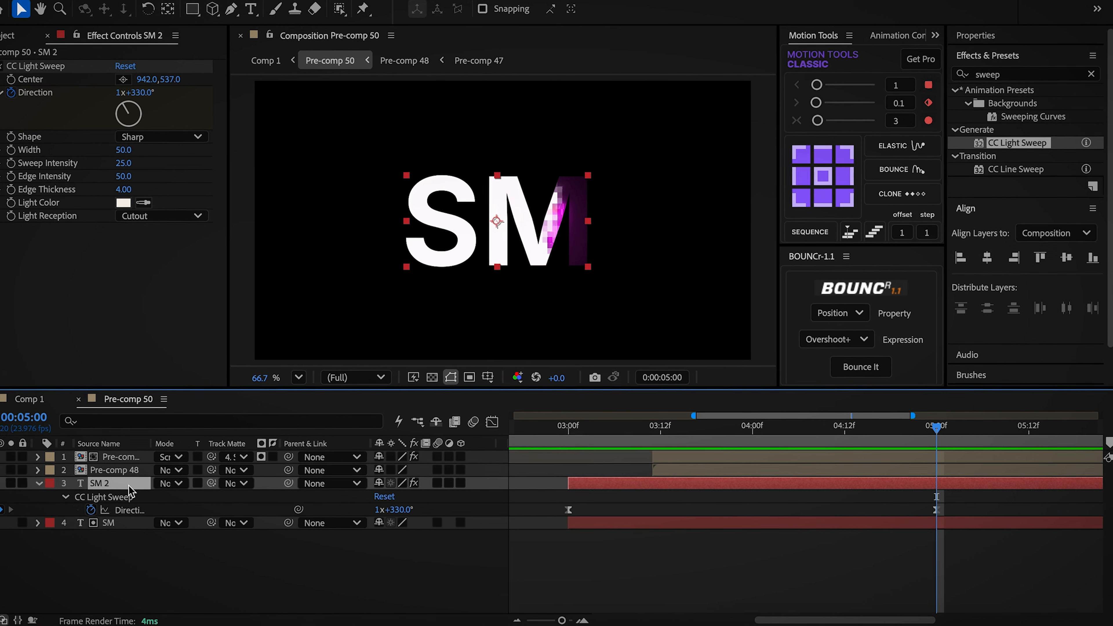
left_click(140, 168)
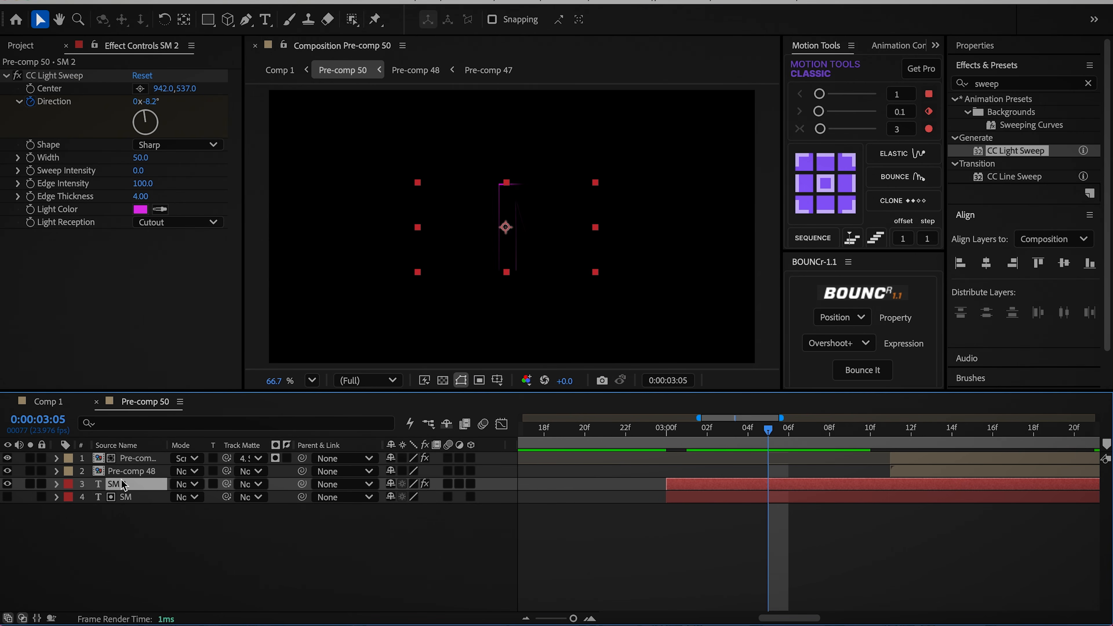
Duplicate the SM 2 layer and set the copy's light sweep color to red, FF0000
key("ctrl+d")
left_click(145, 210)
left_click_drag(625, 246, 639, 166)
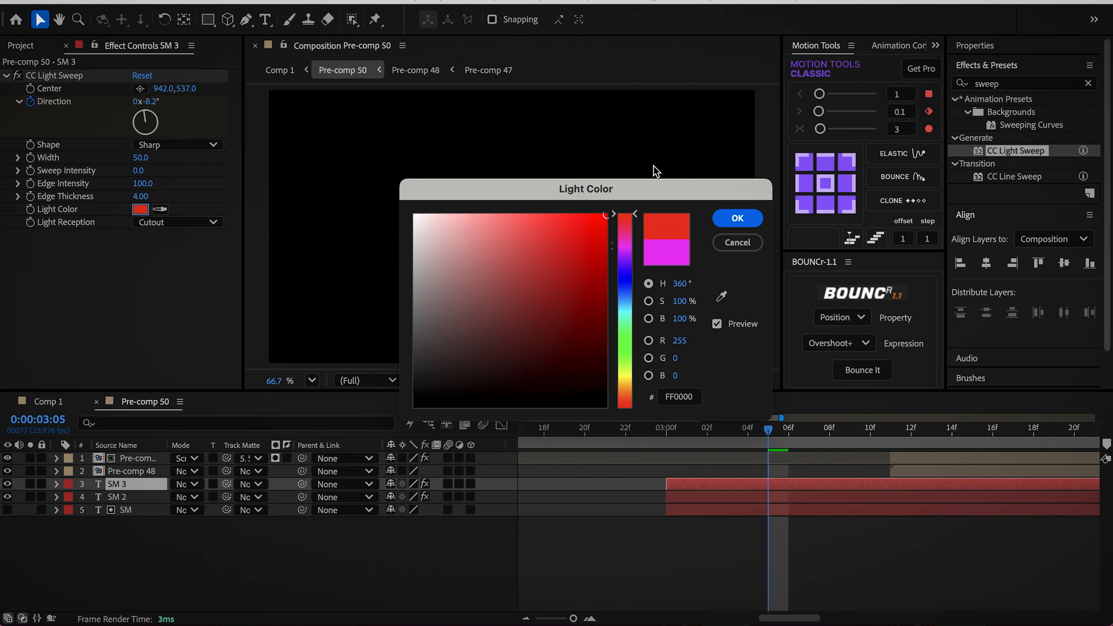
left_click(736, 219)
Duplicate the red SM 3 layer and set the new copy's light sweep color to orange, FF6F00
key("ctrl+d")
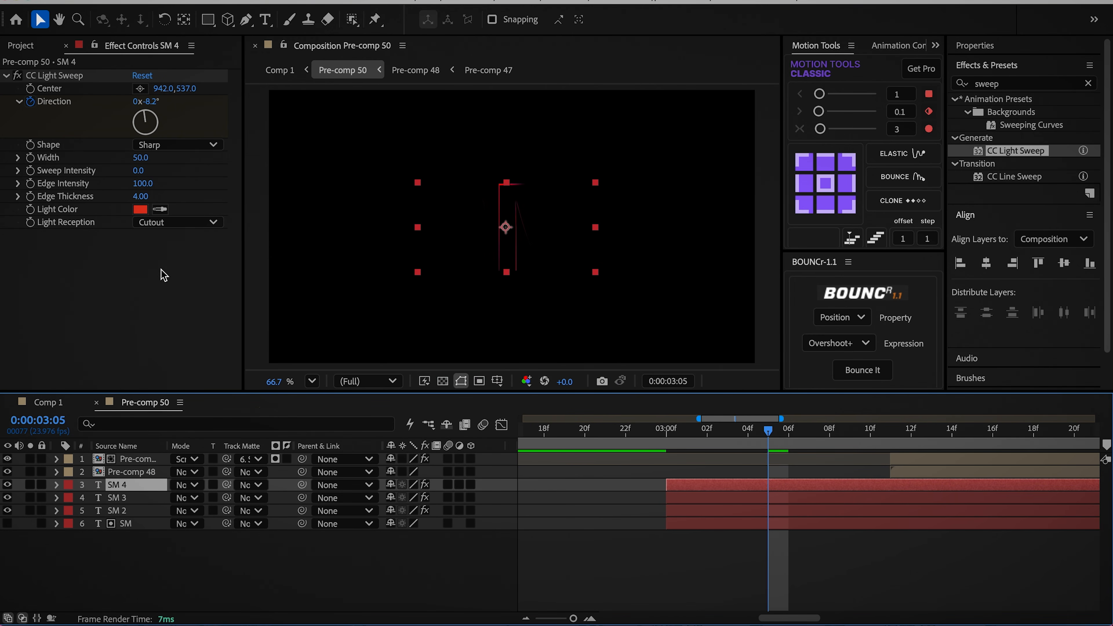
left_click(145, 210)
left_click_drag(617, 330, 632, 399)
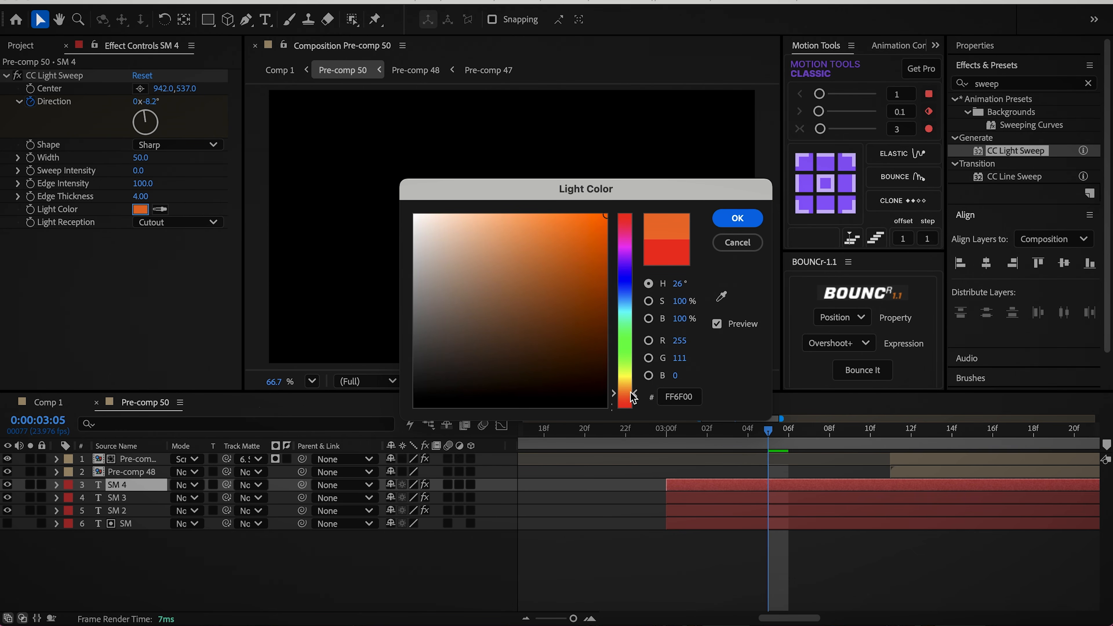
left_click(736, 218)
Reveal the light sweep keyframes of the SM 2, SM 3 and SM 4 layers and edit a layer's Direction value
left_click(634, 513)
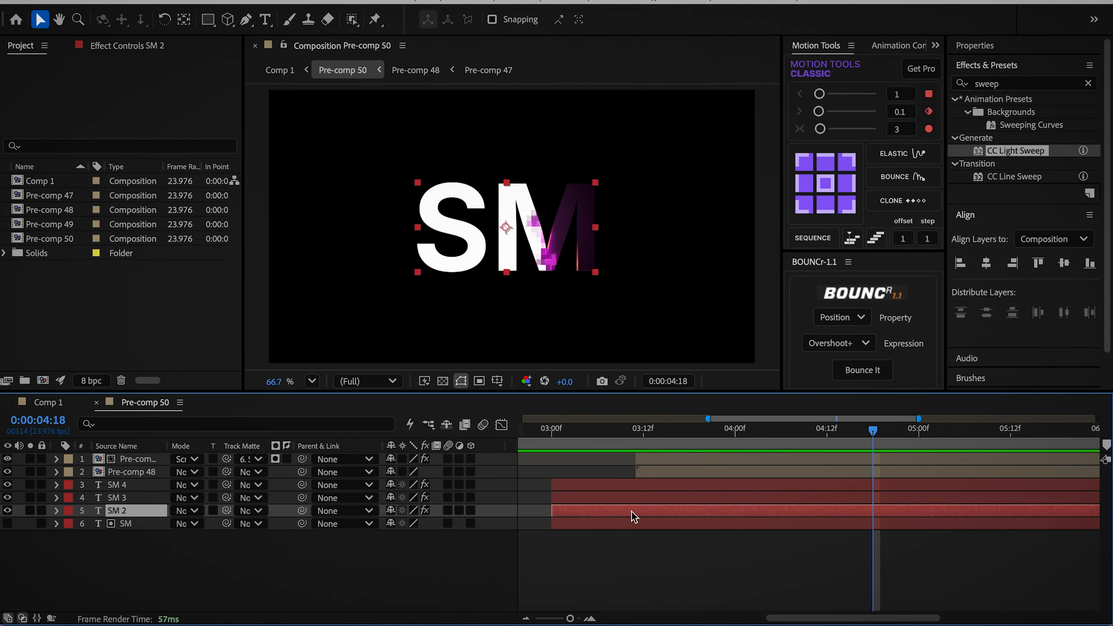
left_click(643, 490, "shift")
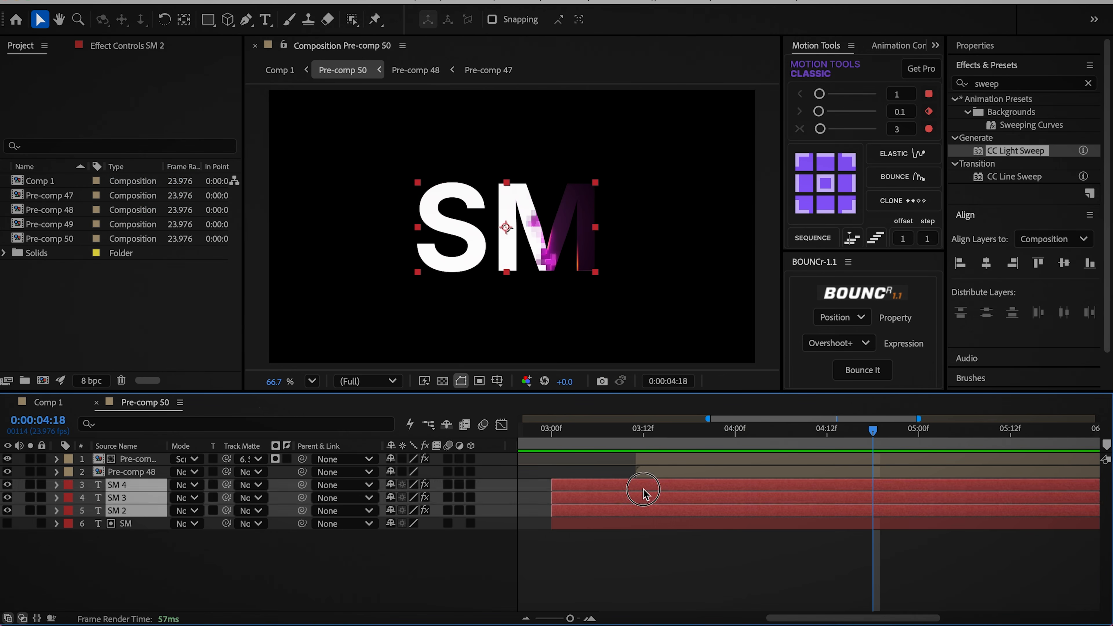
key("r")
key("y")
key("u")
key("k")
left_click_drag(934, 509, 891, 617)
left_click(336, 504)
type("1-")
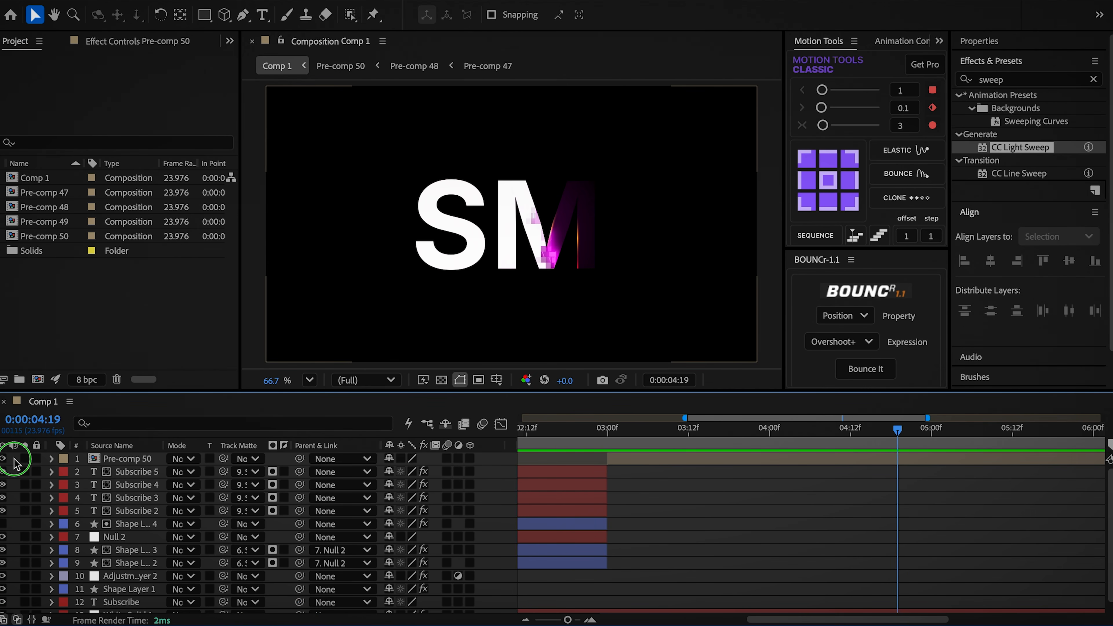
Add a one-node 28 mm camera to Comp 1 and make Pre-comp 50 a 3D layer
right_click(14, 462)
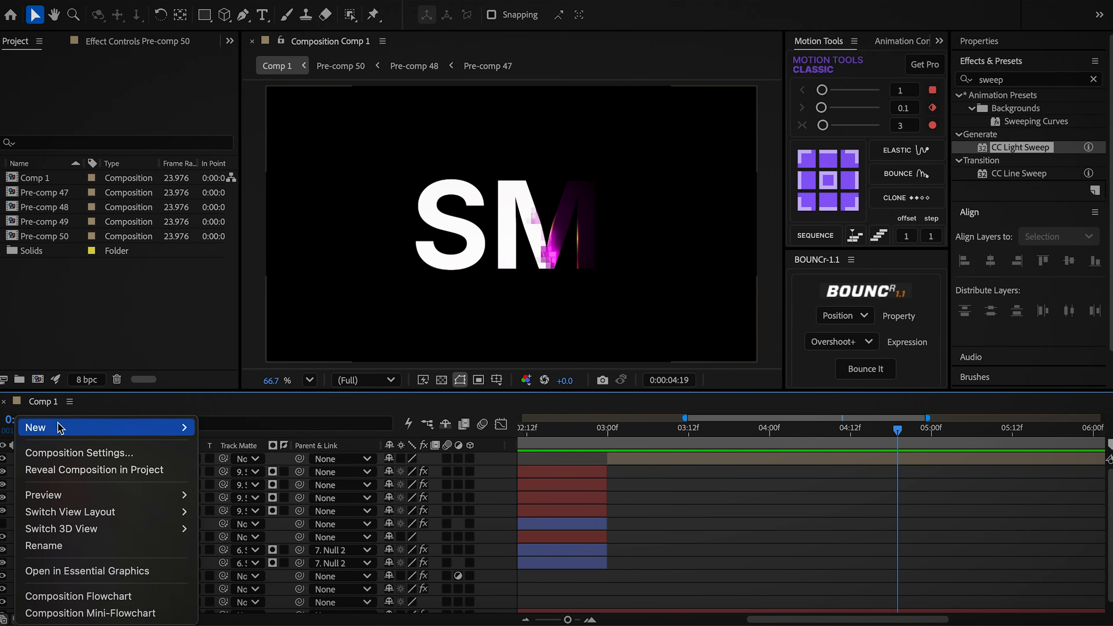
mouse_move(178, 436)
left_click(228, 402)
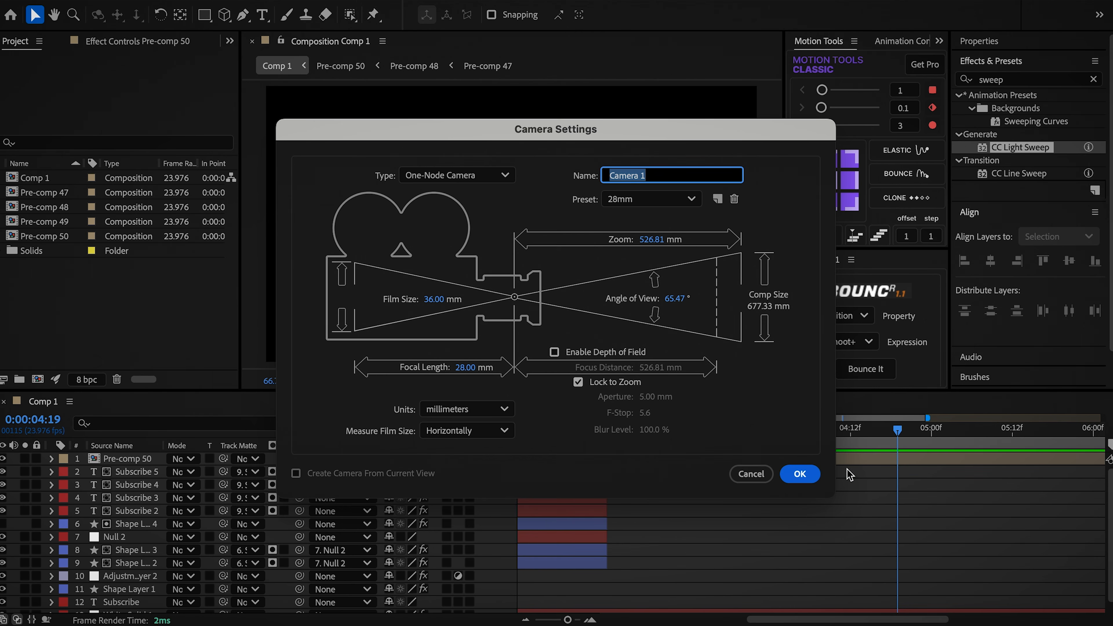
left_click(848, 475)
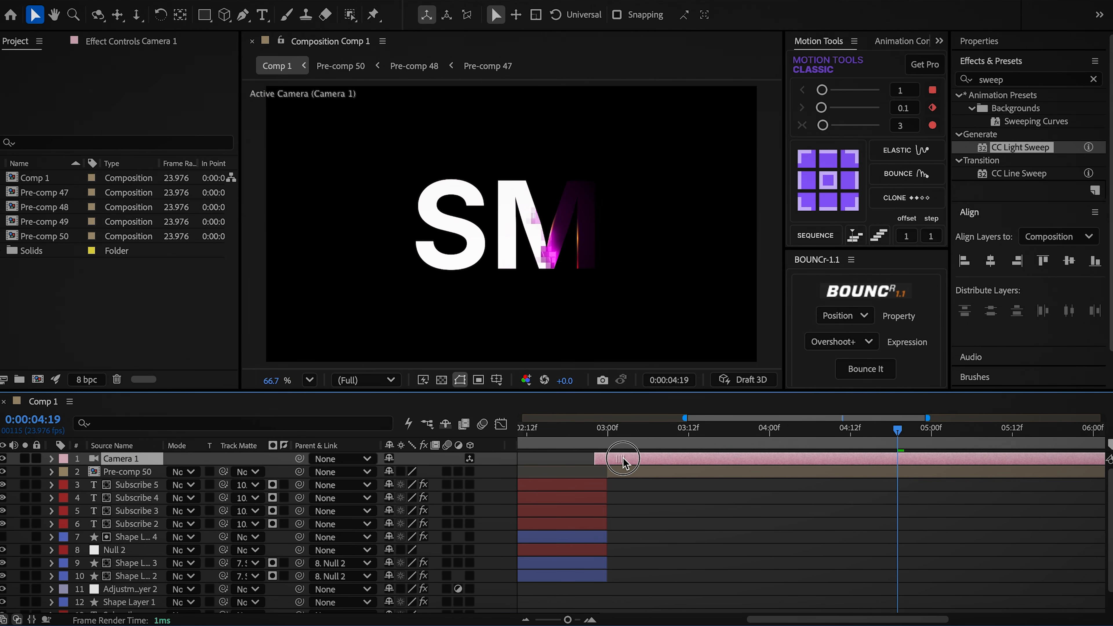
left_click(490, 476)
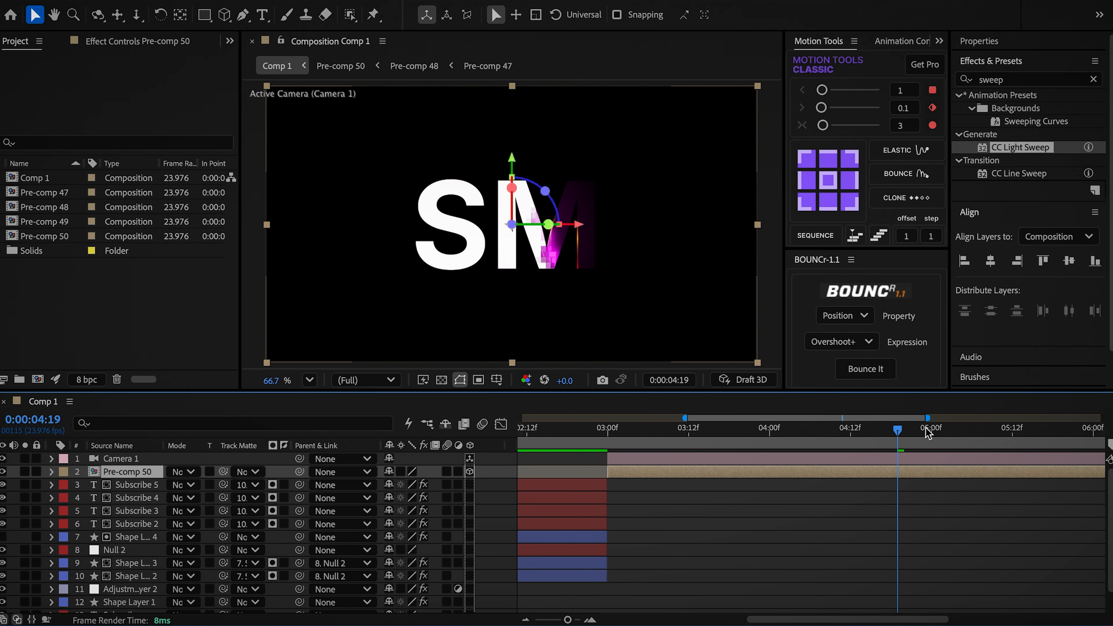
Split the camera layer at 0:00:03:12 to get two consecutive cameras
left_click(818, 436)
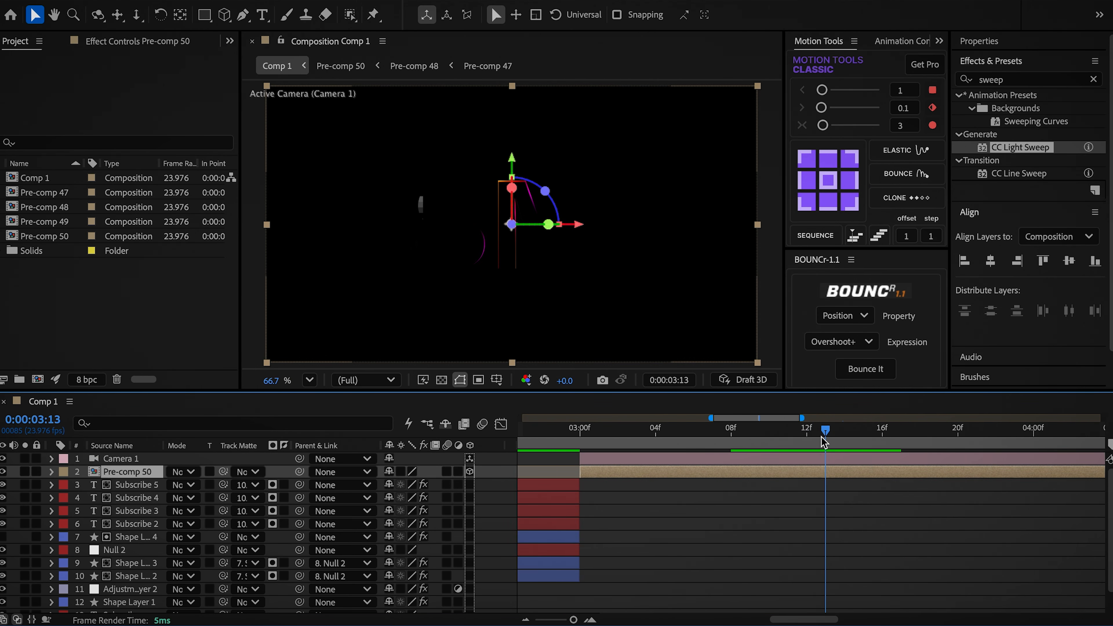
left_click(809, 461)
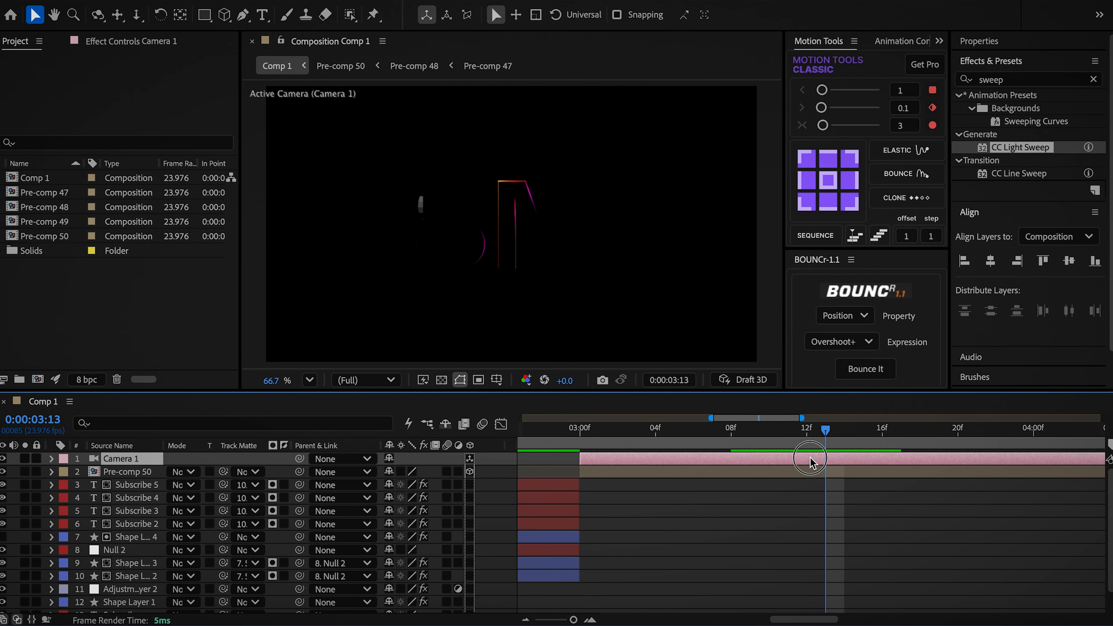
key("Page_Up")
key("ctrl+shift+d")
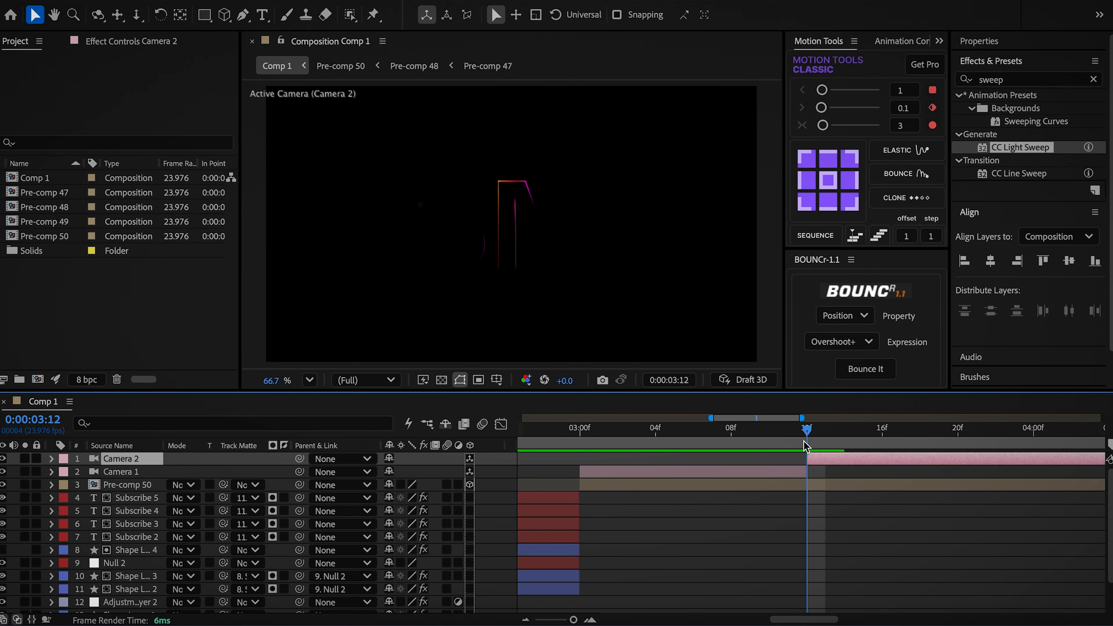
Move Camera 1 closer to the logo by setting its Z position to -447.3
left_click(789, 471)
key("p")
key("Page_Up")
key("Page_Up")
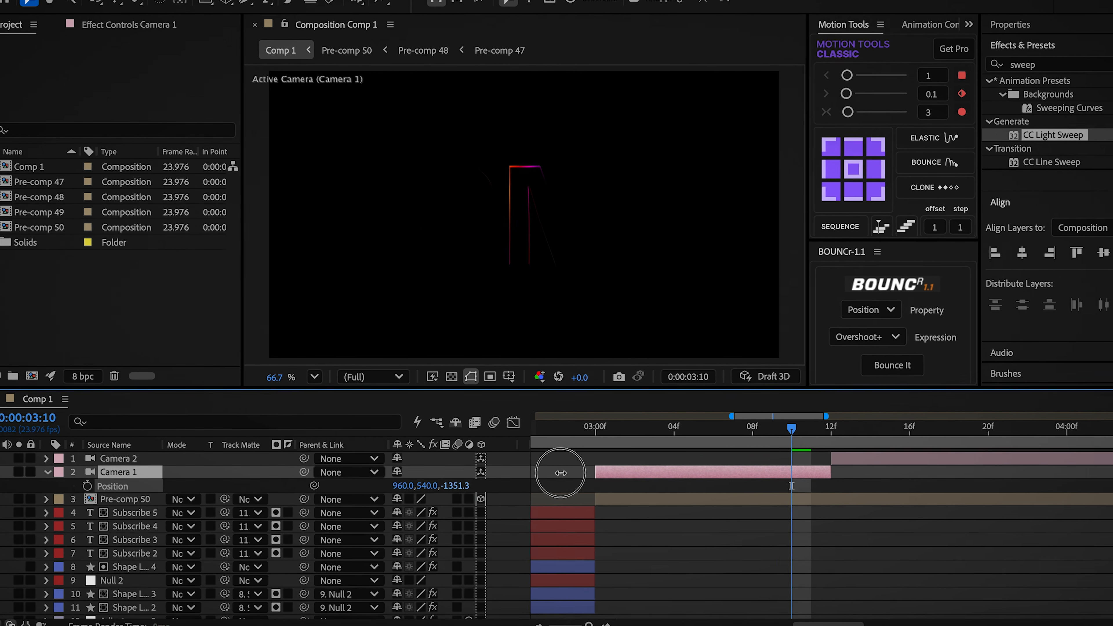
left_click_drag(561, 473, 1111, 475)
left_click_drag(455, 486, 507, 487)
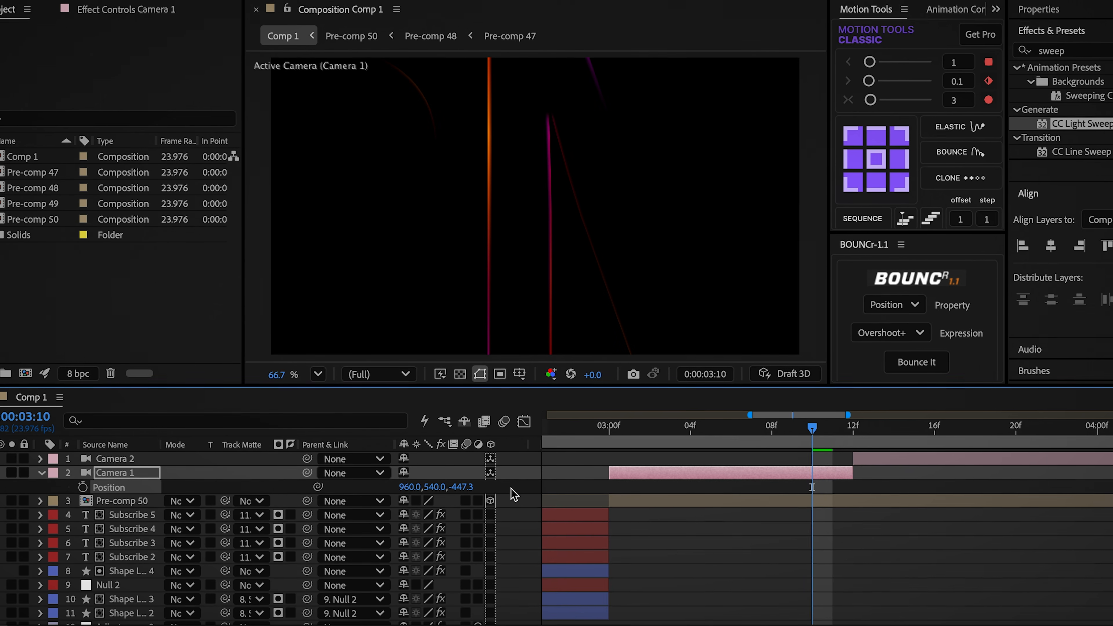
Keyframe Camera 1's position from 687, 469 at 0:00:03:00 to 1033, 469 at 0:00:03:12
key("i")
left_click_drag(435, 487, 426, 446)
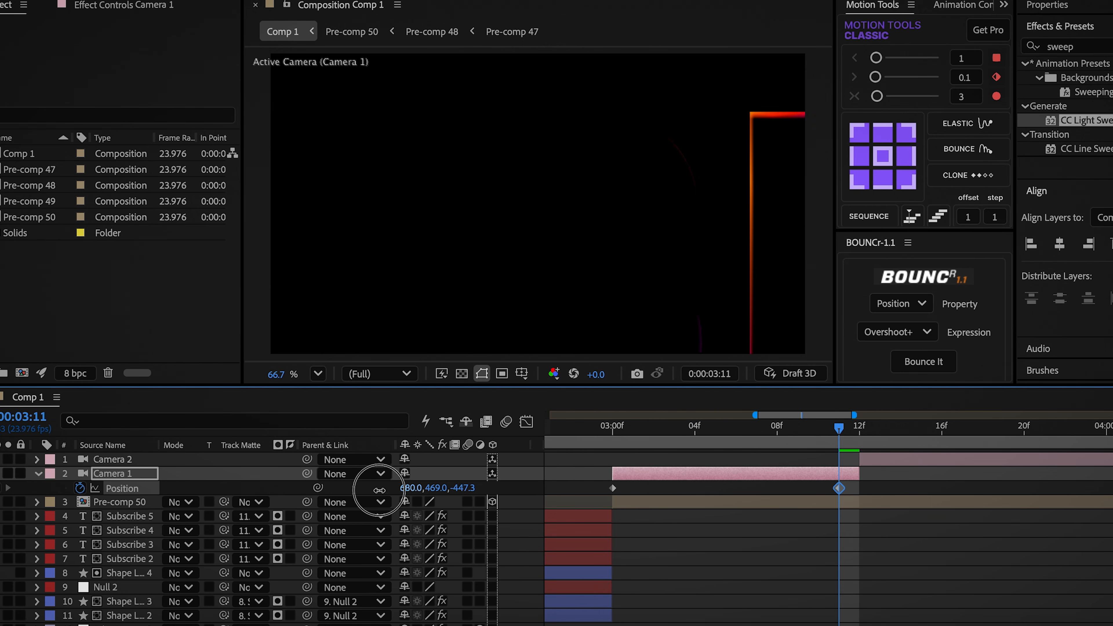
left_click_drag(476, 485, 798, 473)
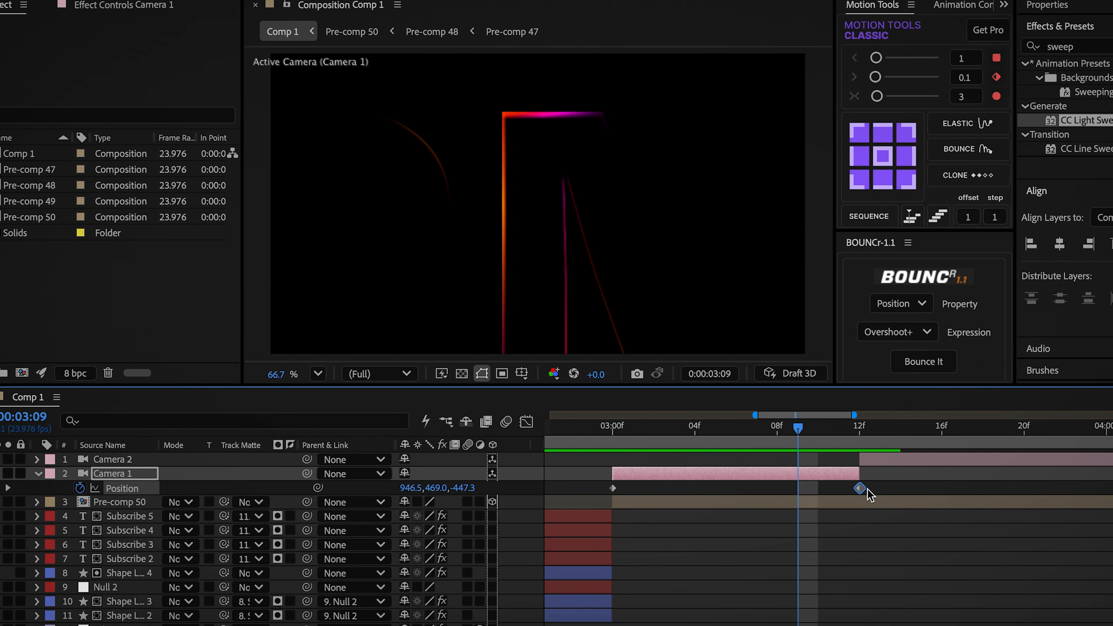
Apply Easy Ease to Camera 1's two position keyframes and shape the speed graph for a slow start and fast end
left_click_drag(871, 524, 560, 482)
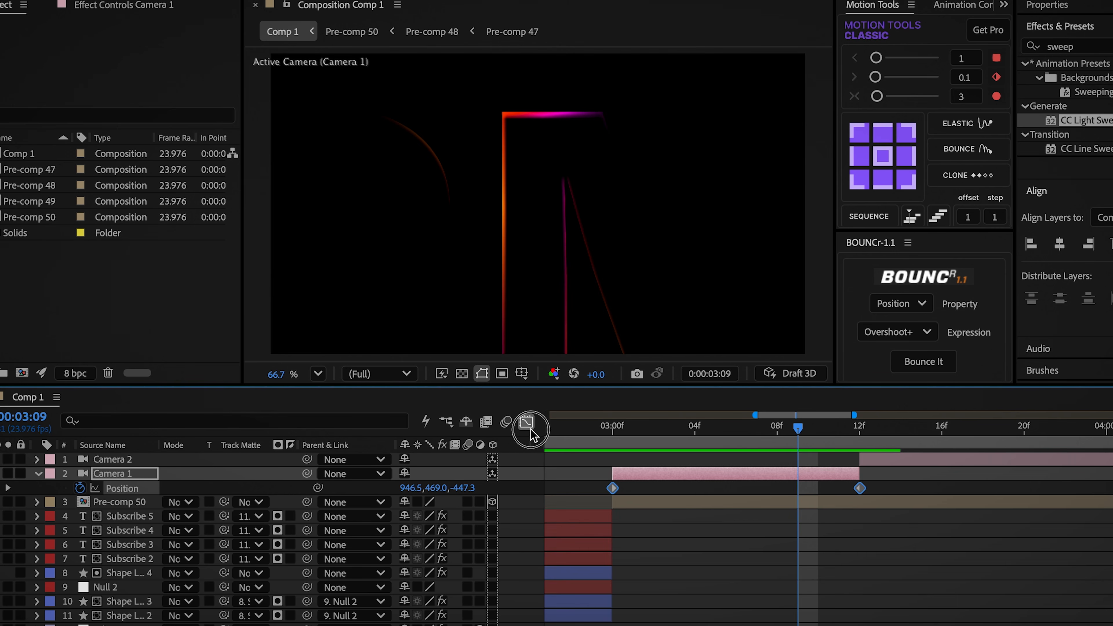
left_click(526, 422)
key("F9")
left_click_drag(653, 587, 883, 591)
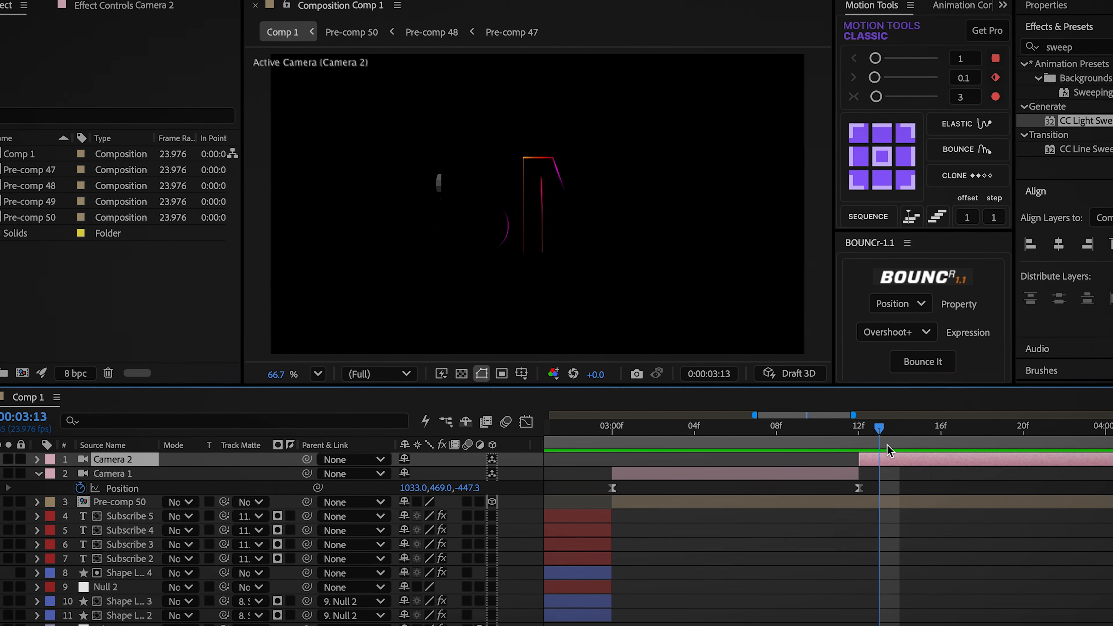
Keyframe Camera 2's position at 960, 540, -1493.3 at 0:00:04:02 and with X at 444 near the layer's start
key("p")
left_click_drag(884, 435, 1103, 439)
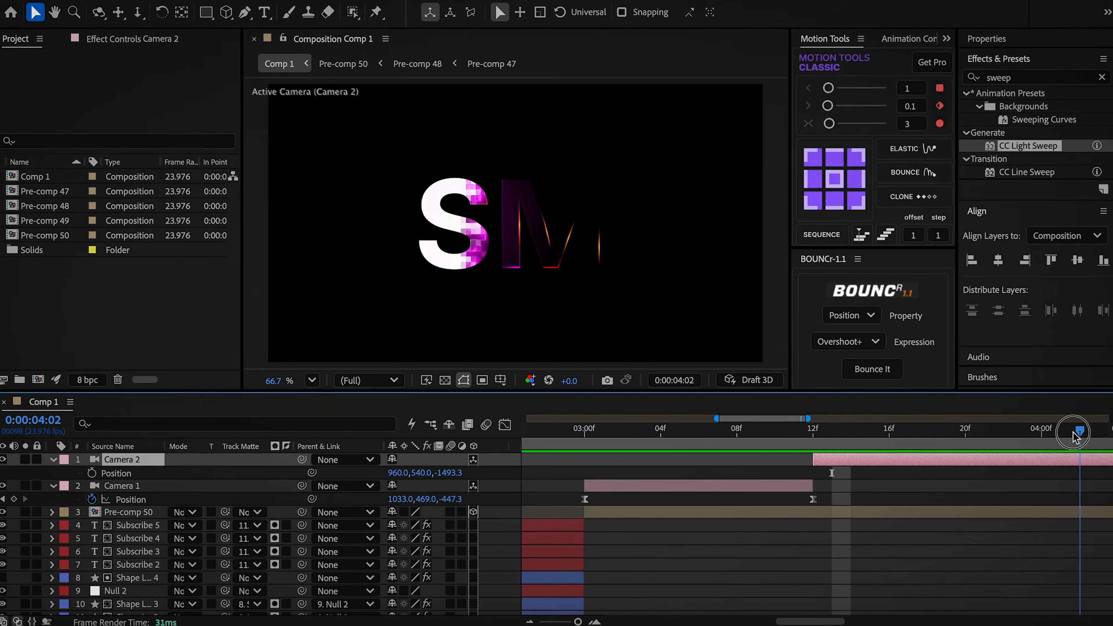
left_click(94, 473)
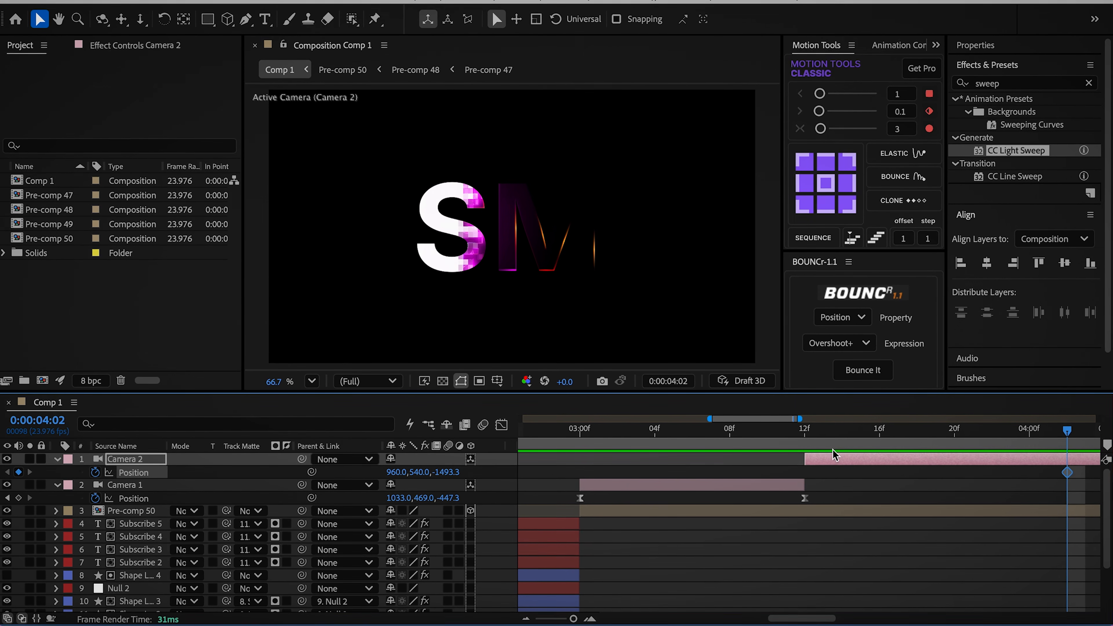
left_click(826, 433)
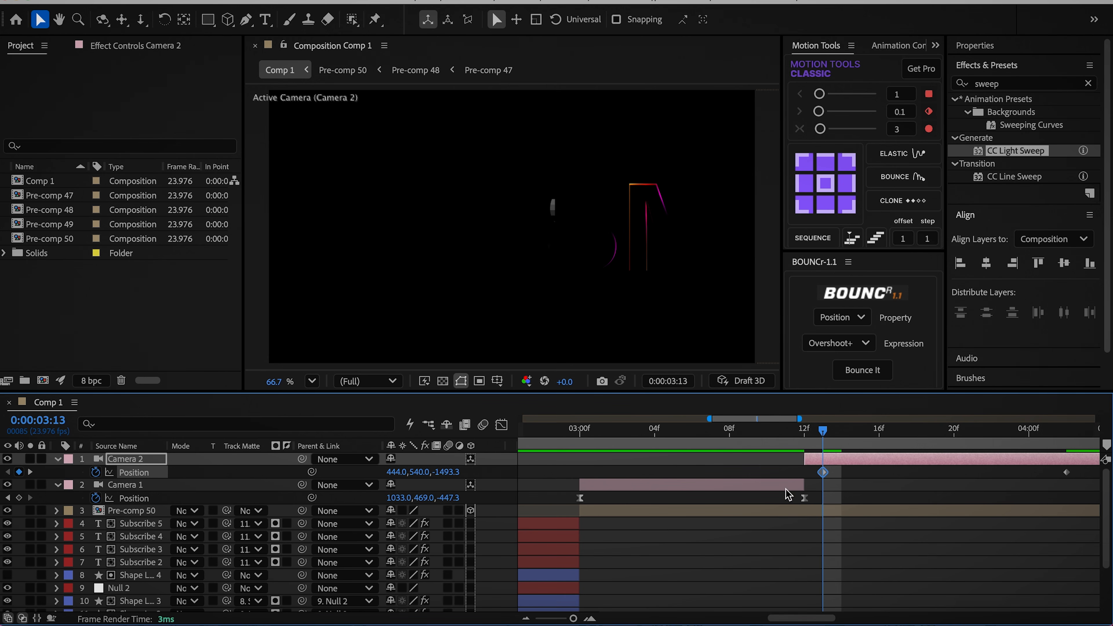
Apply Easy Ease to Camera 2's two position keyframes and shape the speed graph for a fast start and slow end
left_click_drag(792, 468, 1074, 480)
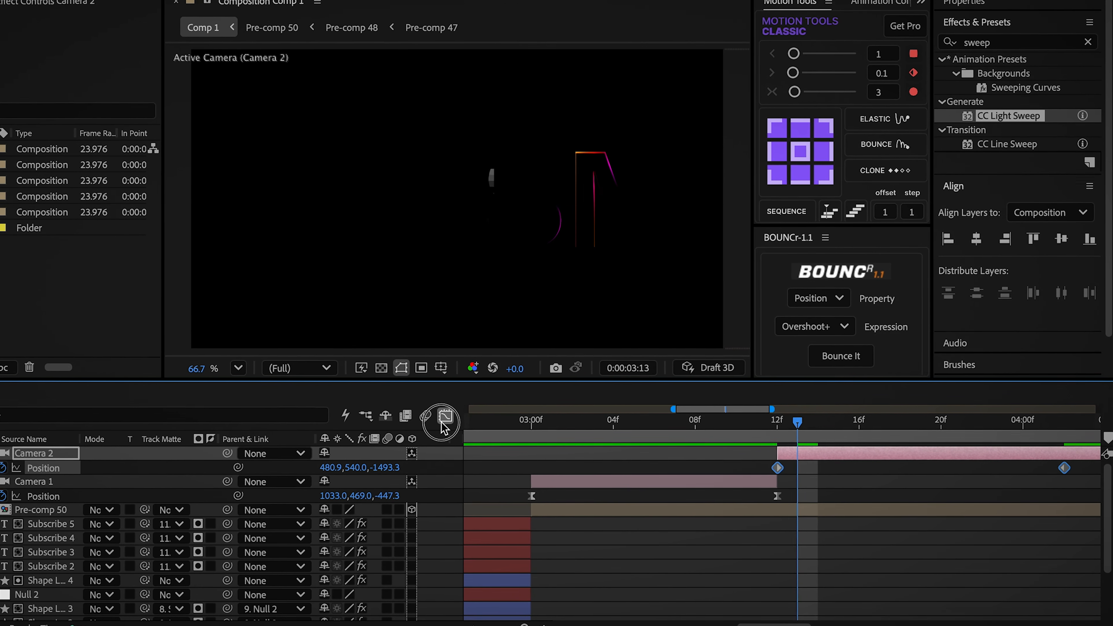
left_click(451, 416)
key("F9")
left_click_drag(792, 579, 754, 580)
left_click_drag(1056, 549, 945, 591)
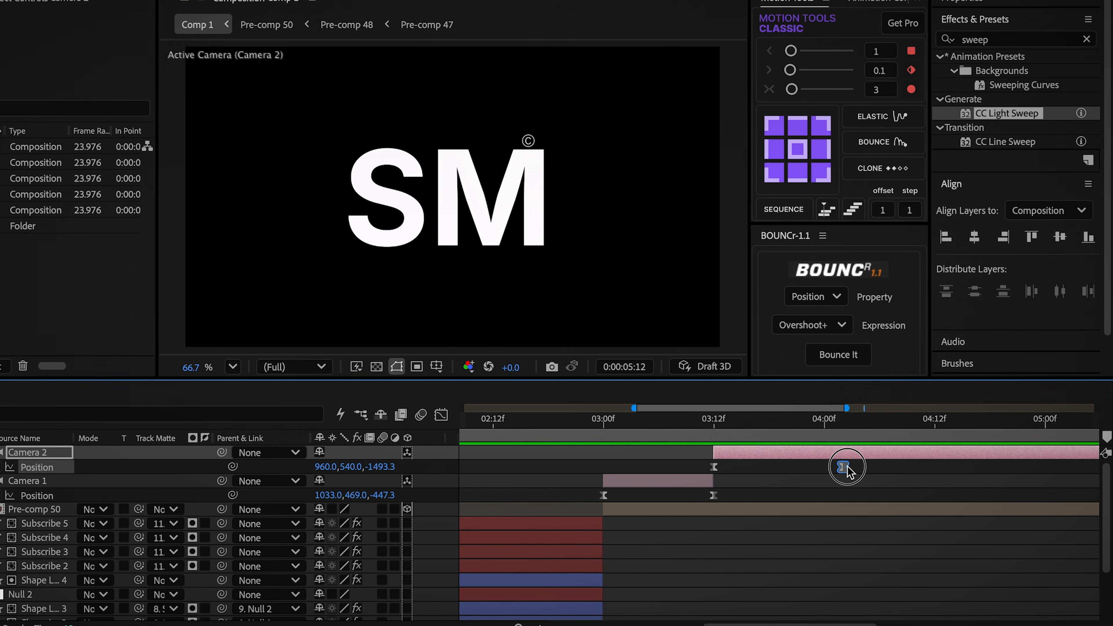
Delay Camera 2's final position keyframe to about 0:00:04:09 and preview the camera moves from before 0:00:03:00
left_click_drag(847, 467, 909, 470)
left_click_drag(745, 429, 585, 428)
key("space")
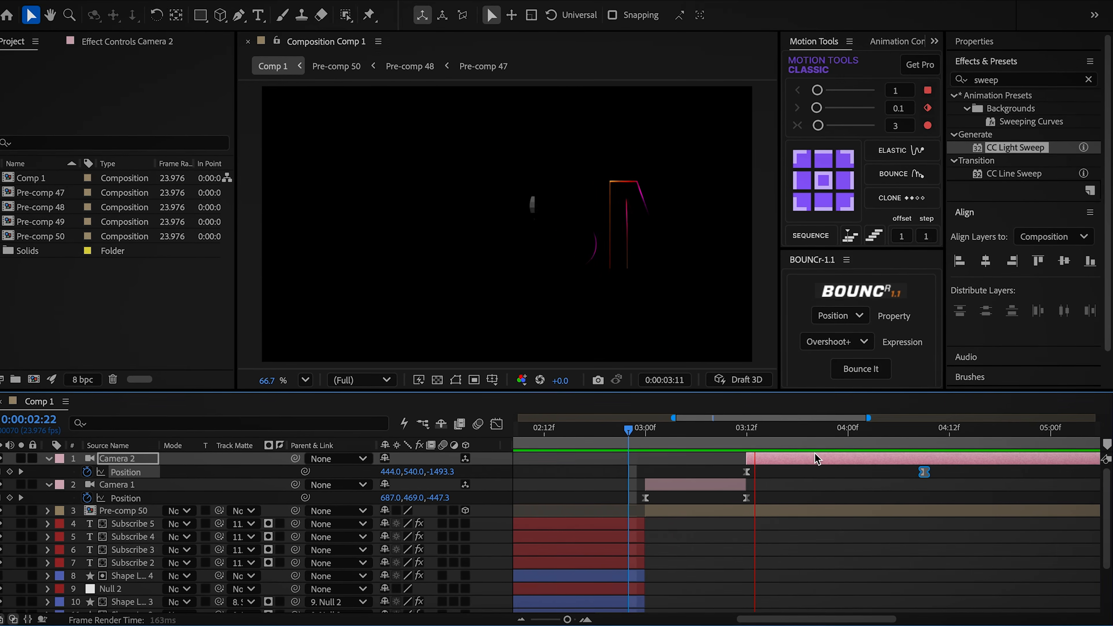
left_click(576, 433)
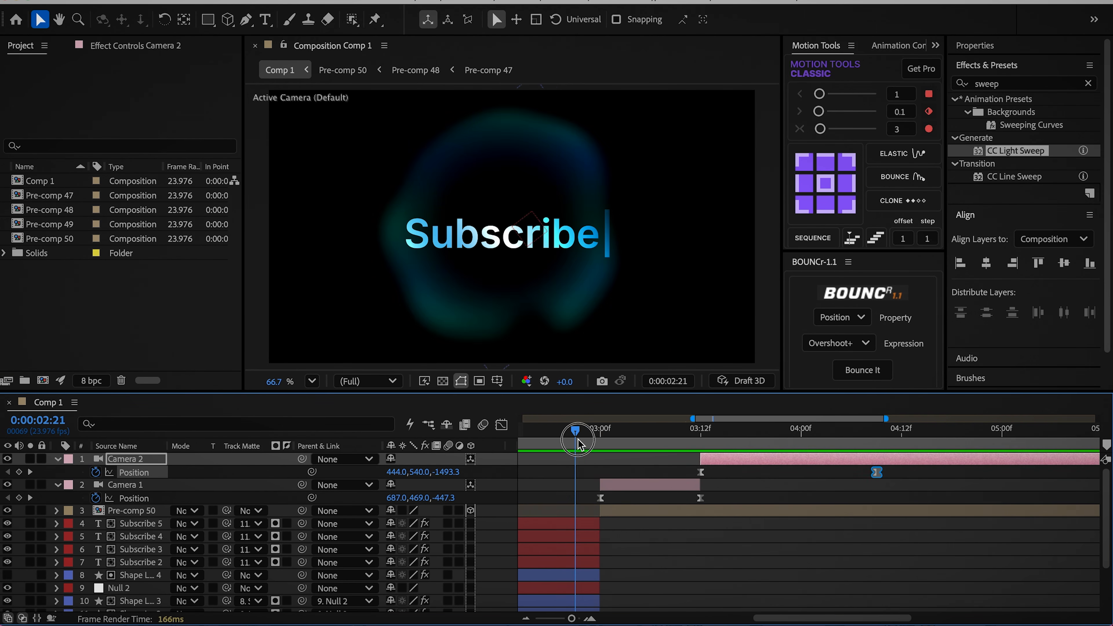
key("space")
Open Pre-comp 46, the composition with the repeating Sharp Motion text pattern
left_click(751, 522)
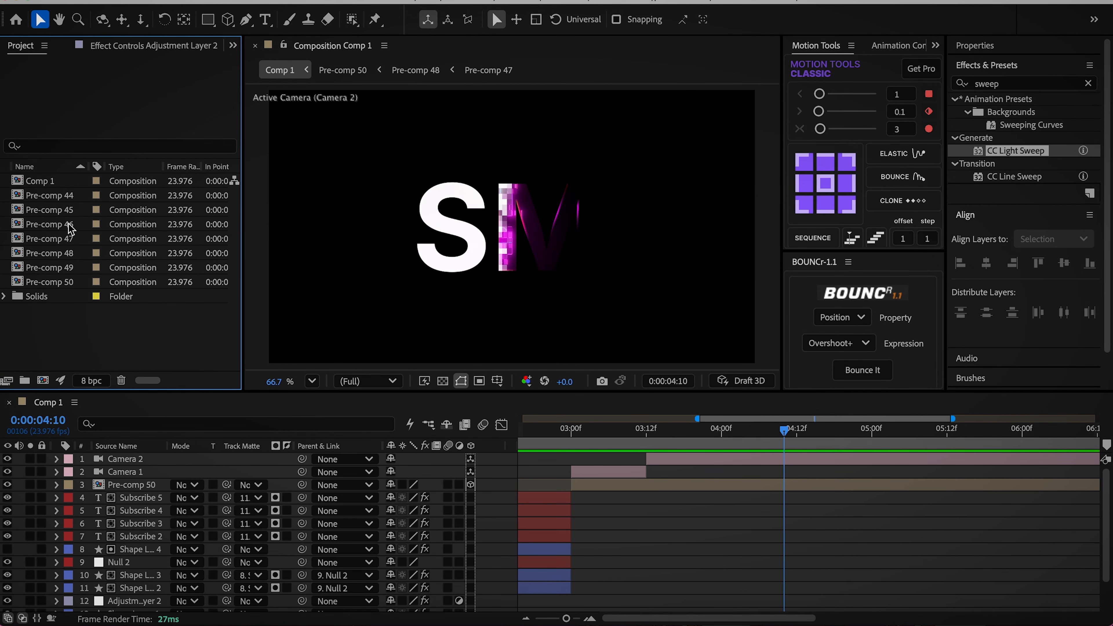
double_click(69, 225)
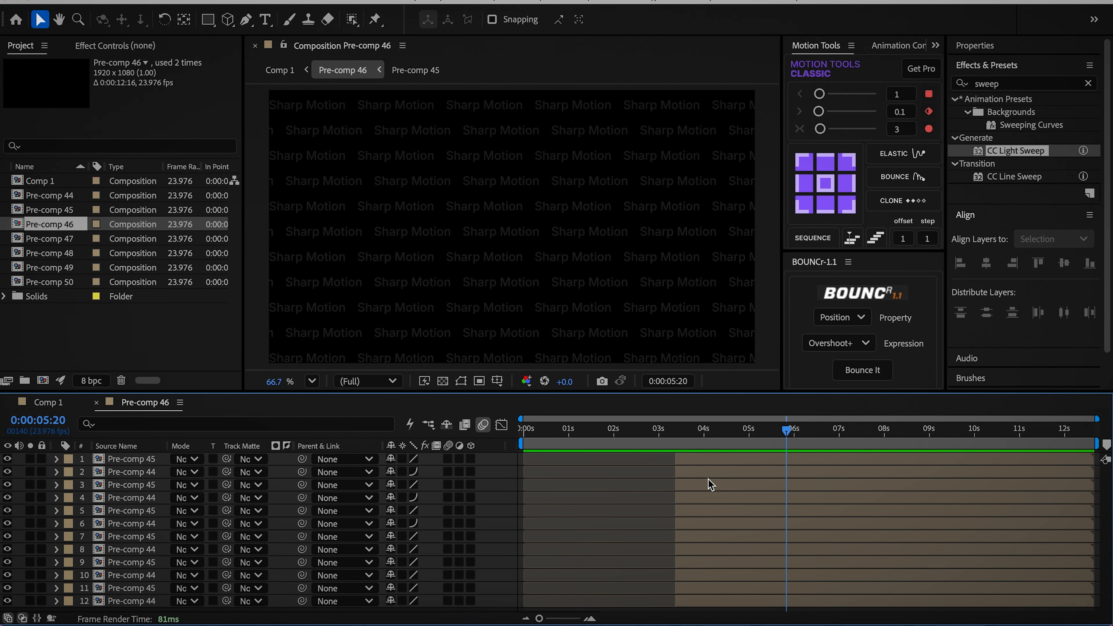
Examine the nested Sharp Motion text rows in Pre-comp 45 and Pre-comp 44 that build up Pre-comp 46
double_click(707, 469)
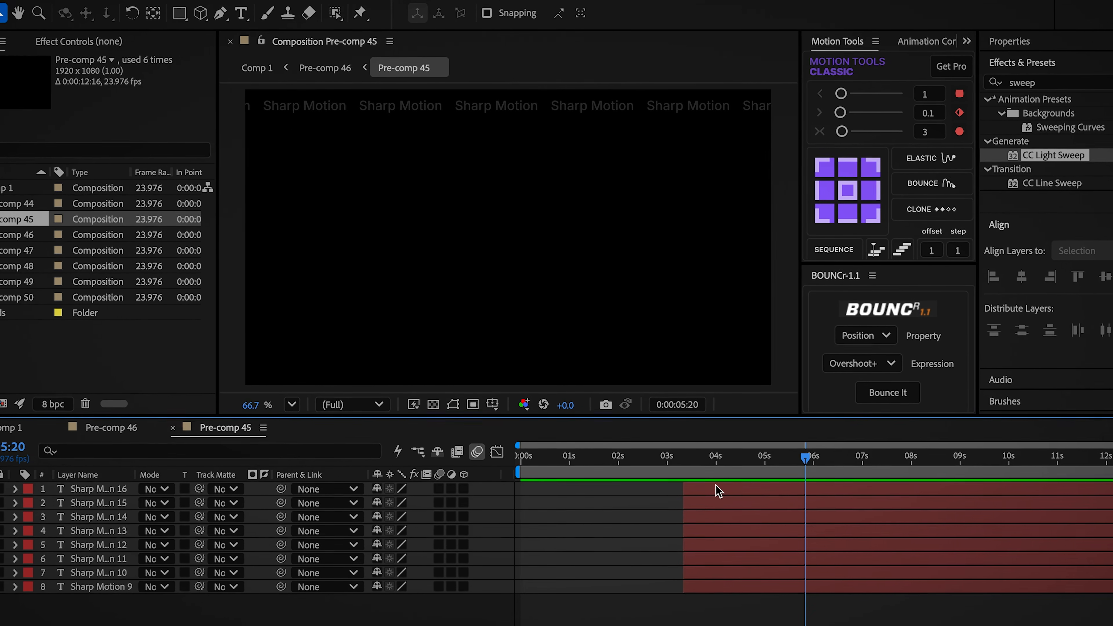
left_click_drag(712, 461, 680, 477)
key("space")
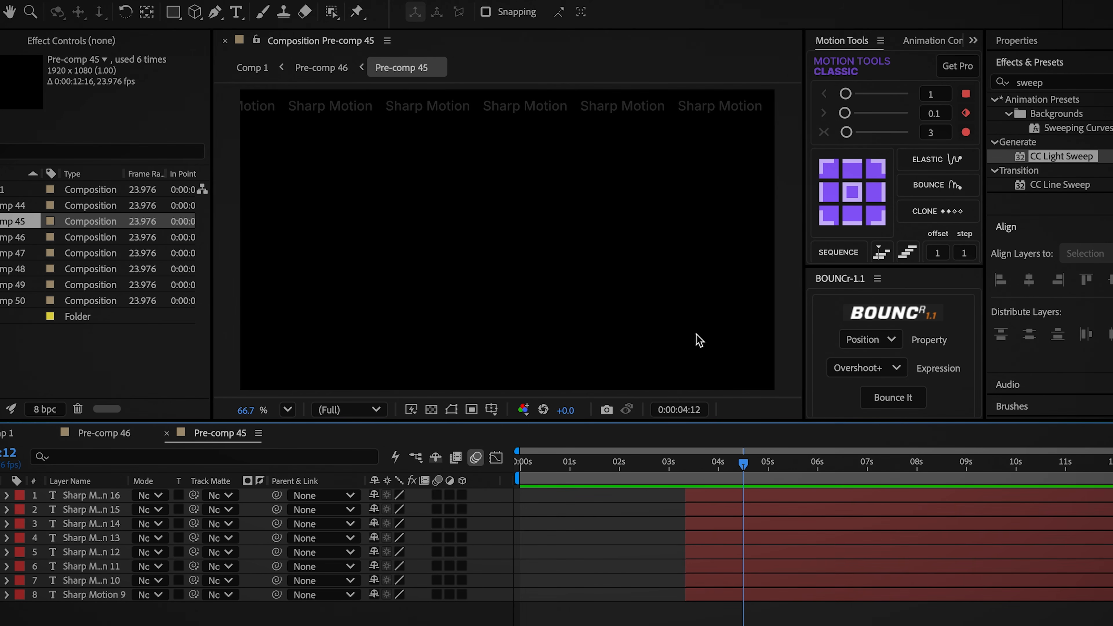
left_click(166, 433)
left_click(606, 508)
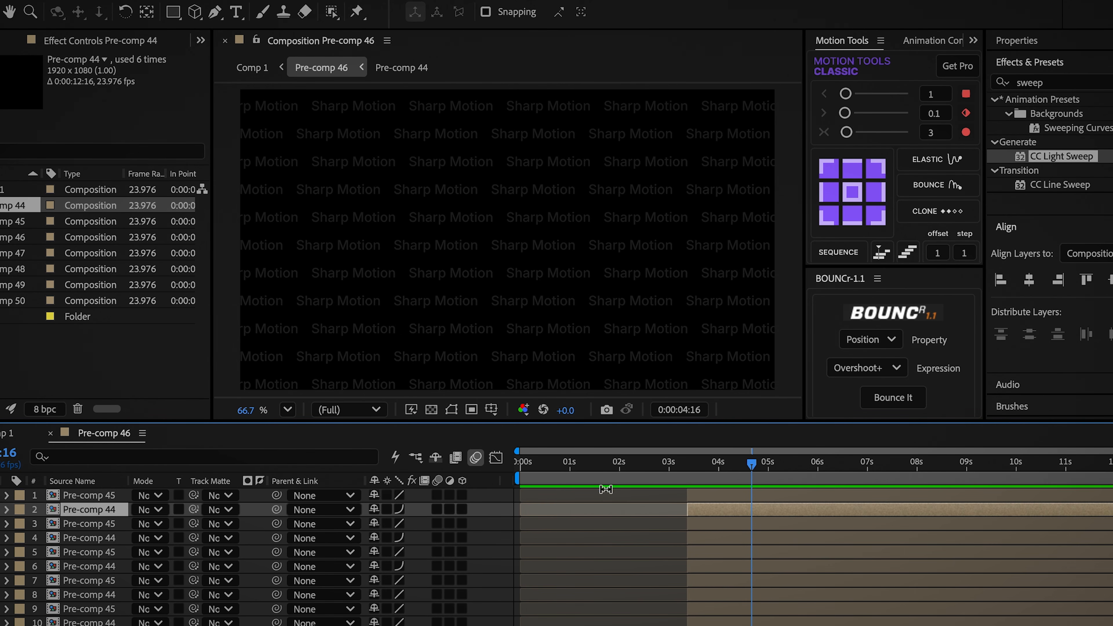
left_click(708, 524)
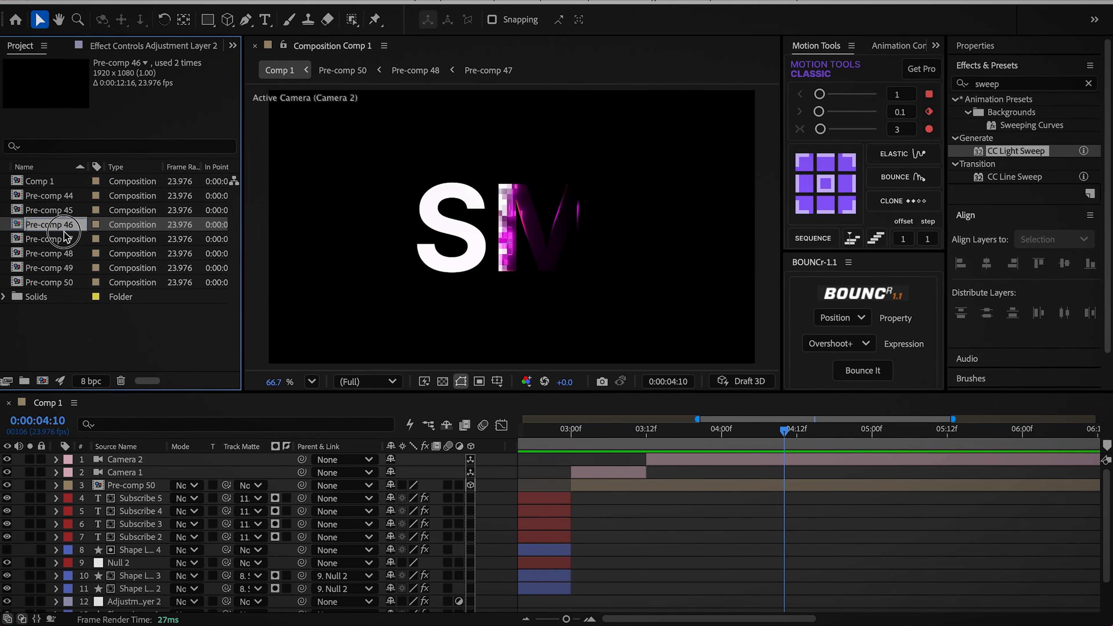
Add Pre-comp 46 to Comp 1 above Adjustment Layer 2, trim its empty beginning at 0:00:03:09, and align its start to 0:00:01:00
left_click_drag(49, 224, 50, 515)
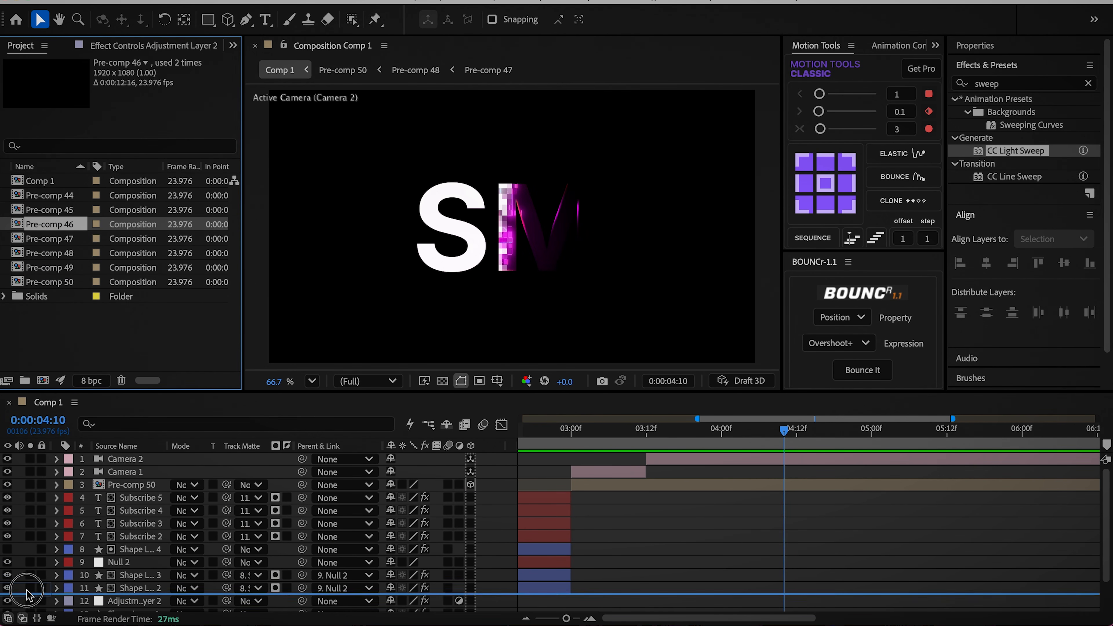
left_click_drag(26, 592, 27, 592)
double_click(127, 598)
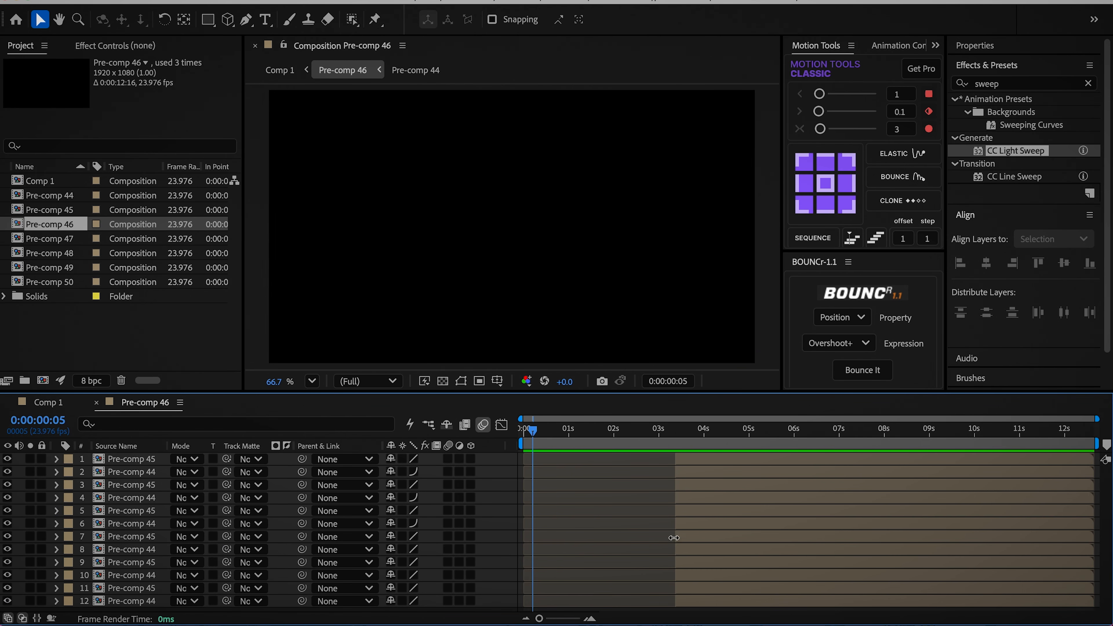
left_click(675, 435)
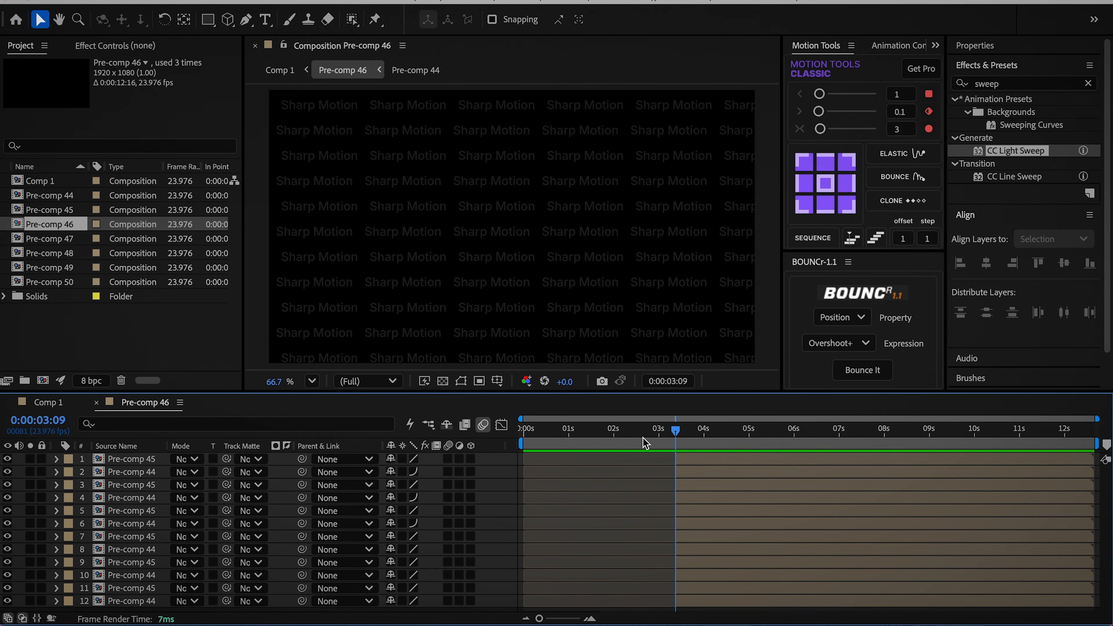
left_click(97, 403)
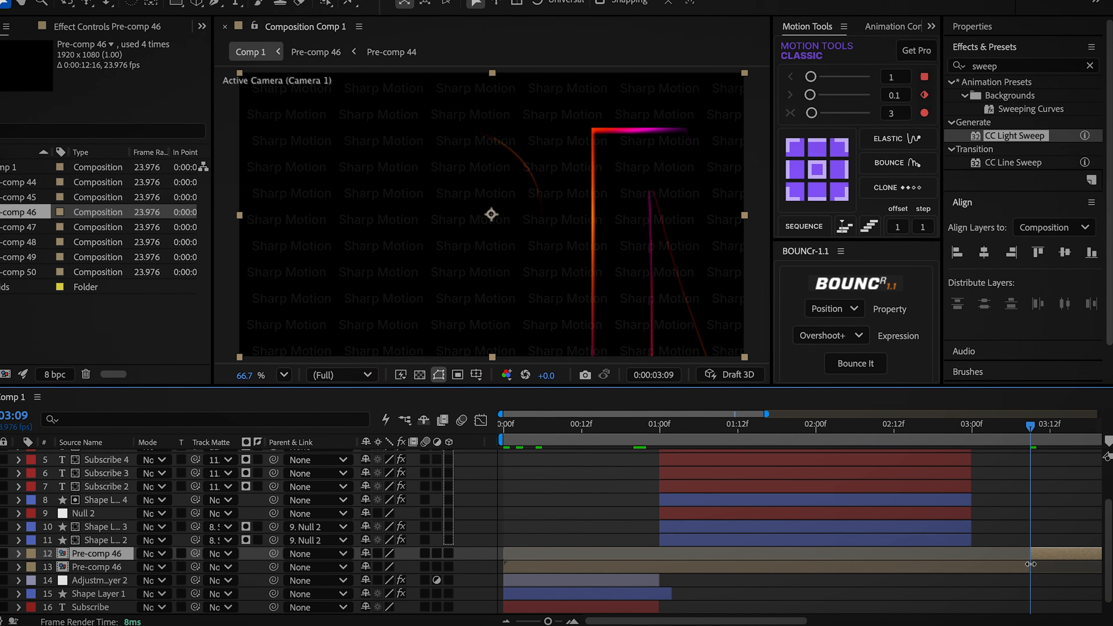
left_click(1043, 554)
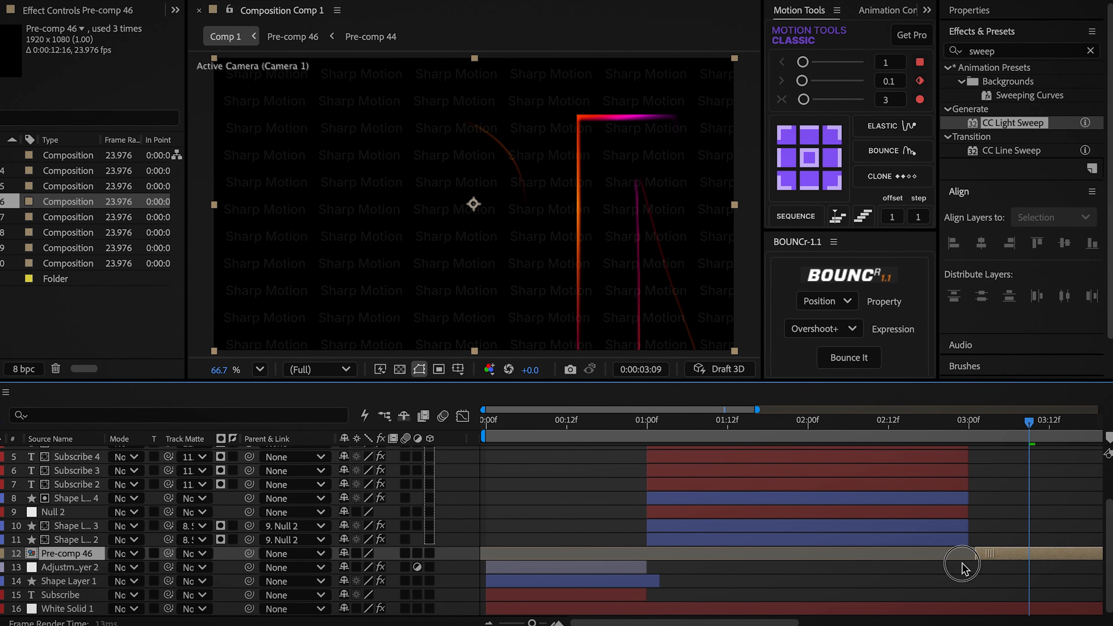
Split the Pre-comp 46 layer at 0:00:03:00 and move the later part directly below Pre-comp 50
left_click(968, 439)
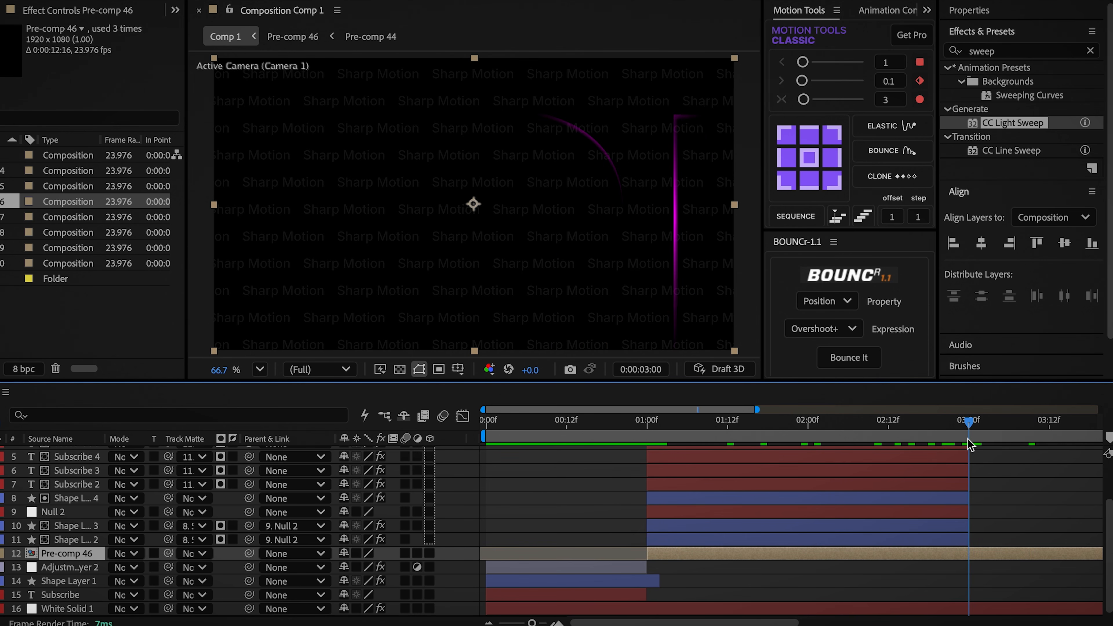
key("ctrl+shift+d")
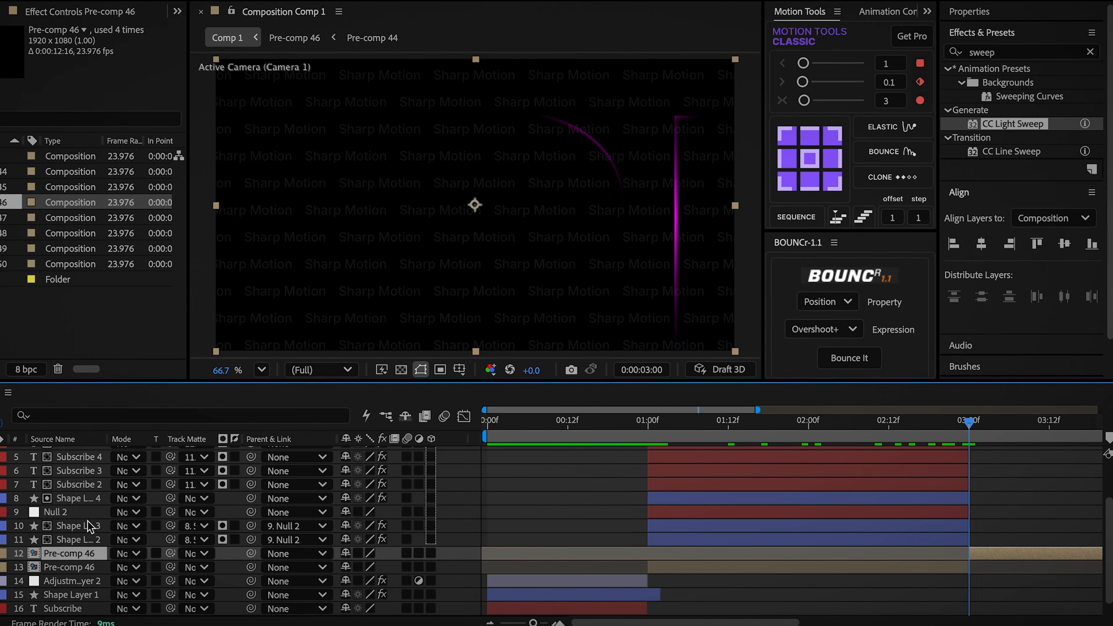
left_click_drag(72, 553, 148, 498)
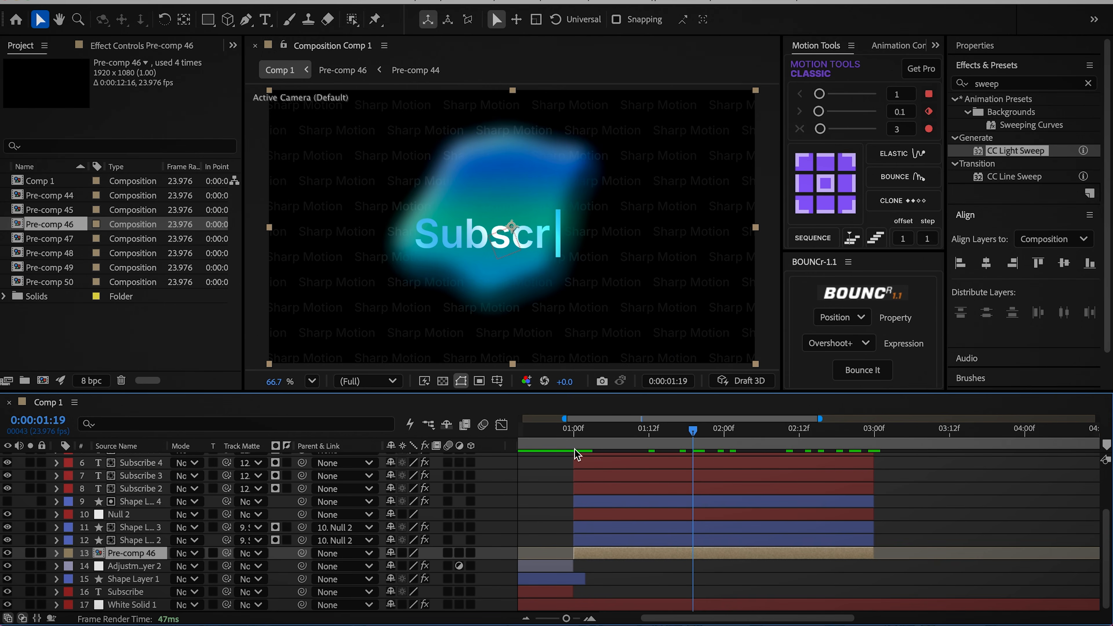
Keyframe the earlier Pre-comp 46 layer's opacity at 0% at 0:00:01:00 and 50% at 0:00:01:03
left_click_drag(574, 448, 578, 447)
key("t")
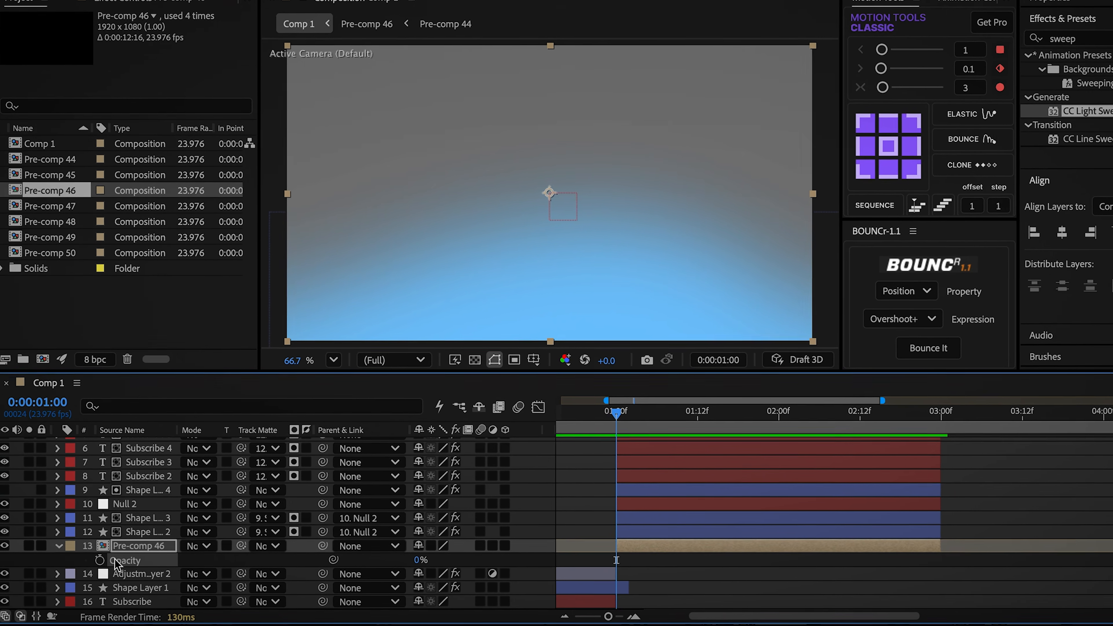
left_click(100, 559)
left_click_drag(620, 422, 648, 422)
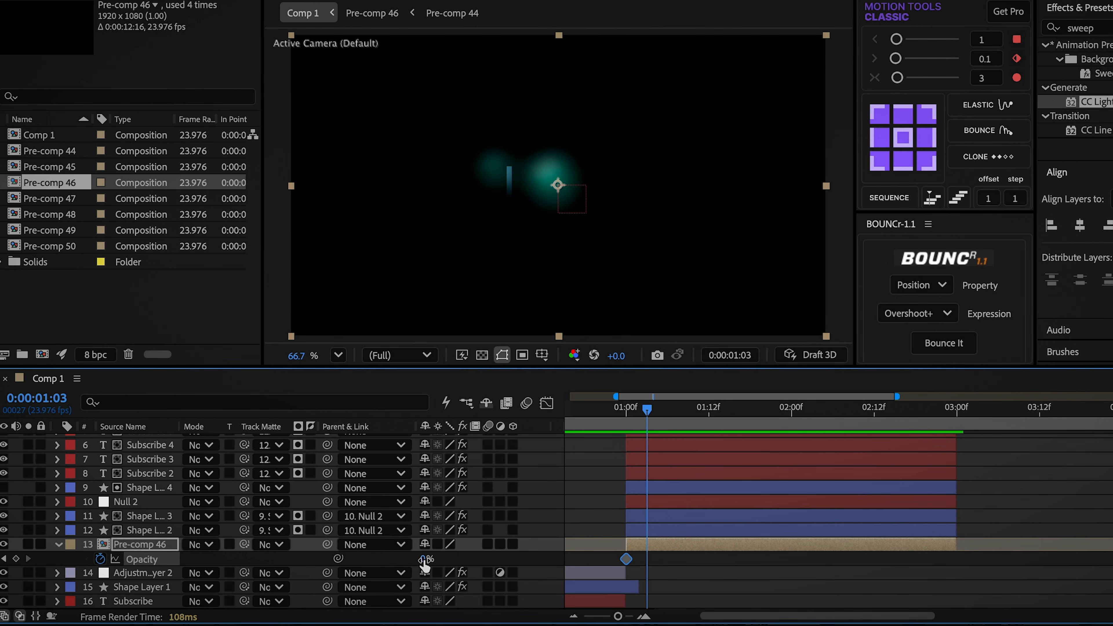
Hold the earlier Pre-comp 46 layer at 50% opacity at 0:00:02:21, fade it out by 0:00:03:00, and preview the fades
mouse_move(957, 414)
left_mouse_down()
mouse_move(921, 414)
mouse_move(935, 414)
left_mouse_up()
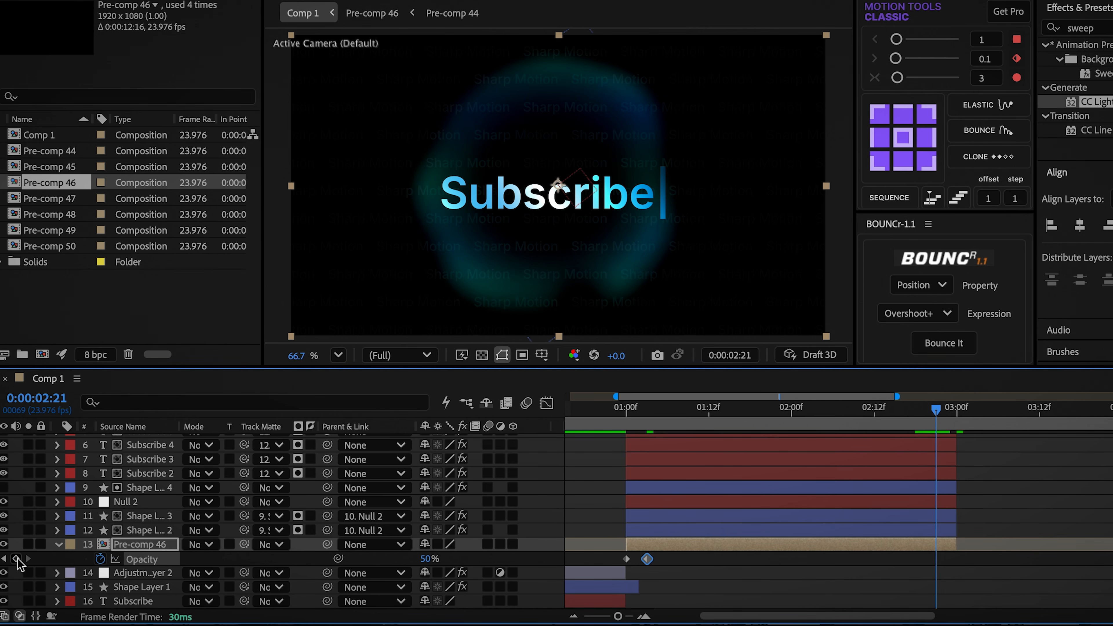
left_click_drag(946, 418, 957, 417)
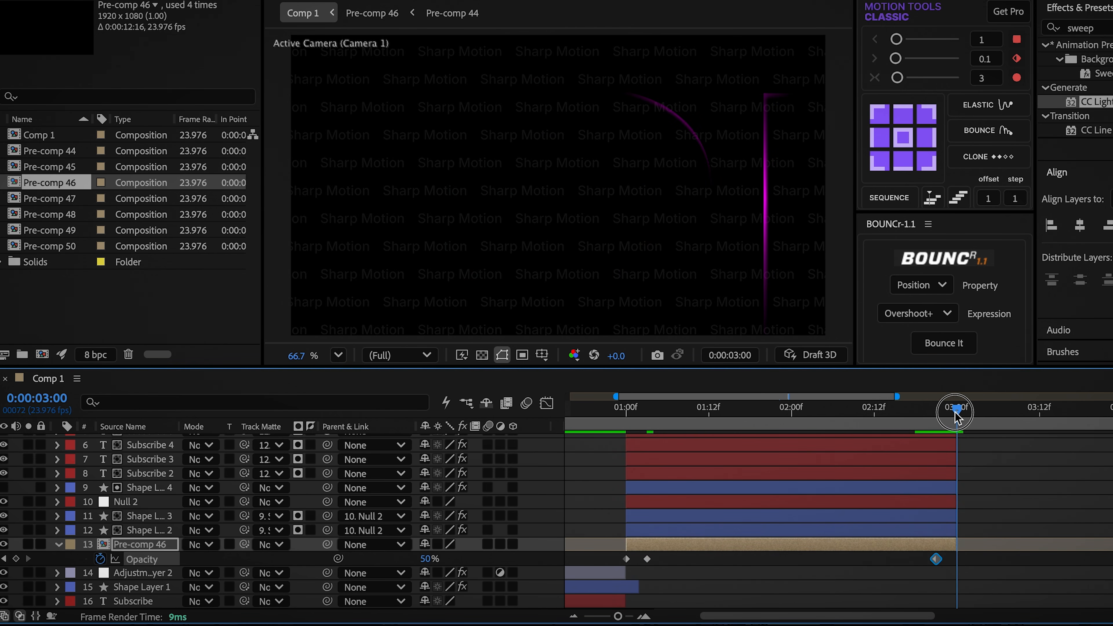
left_click_drag(424, 557, 221, 570)
key("u")
left_click_drag(918, 417, 570, 447)
key("space")
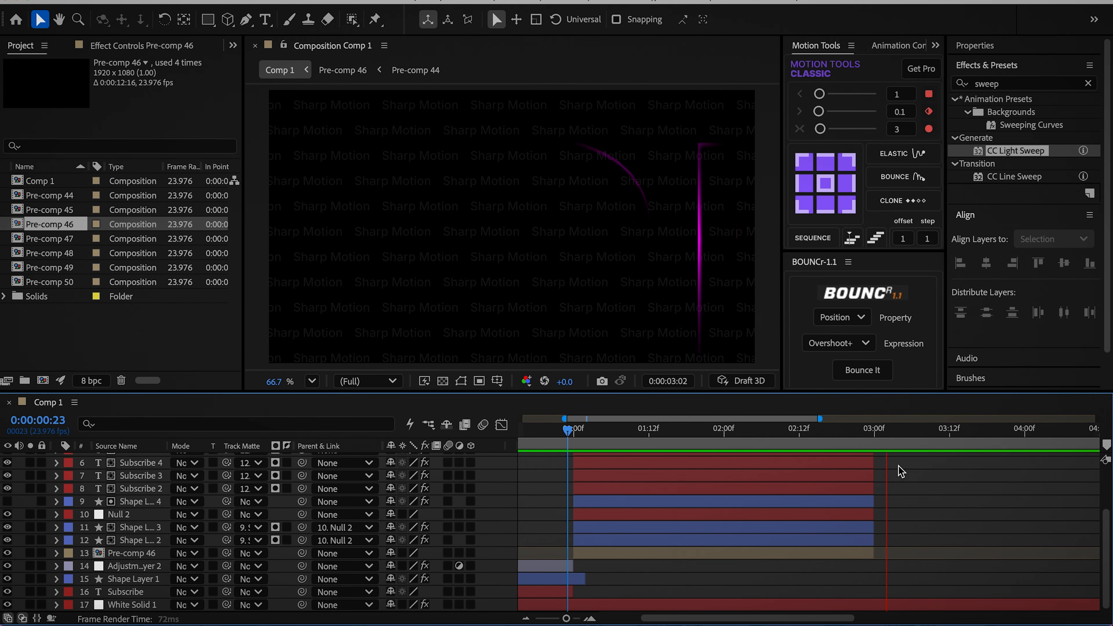
key("space")
Keyframe the later Pre-comp 46 layer's opacity at 0% at its start, 0:00:03:00
scroll(909, 445, "up", 5)
left_click(904, 498)
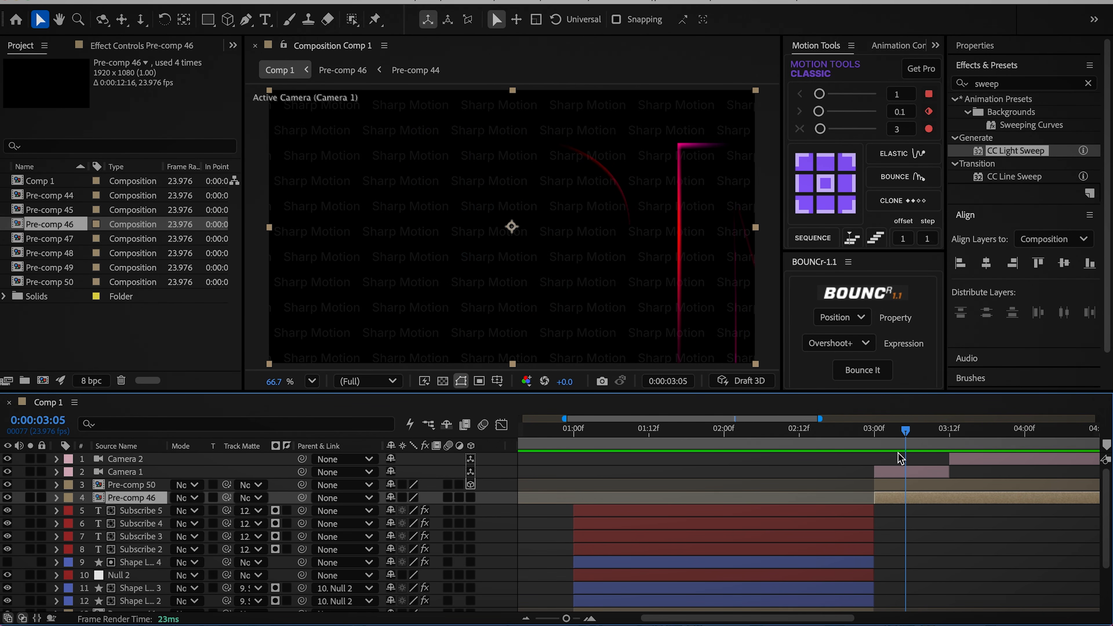
key("t")
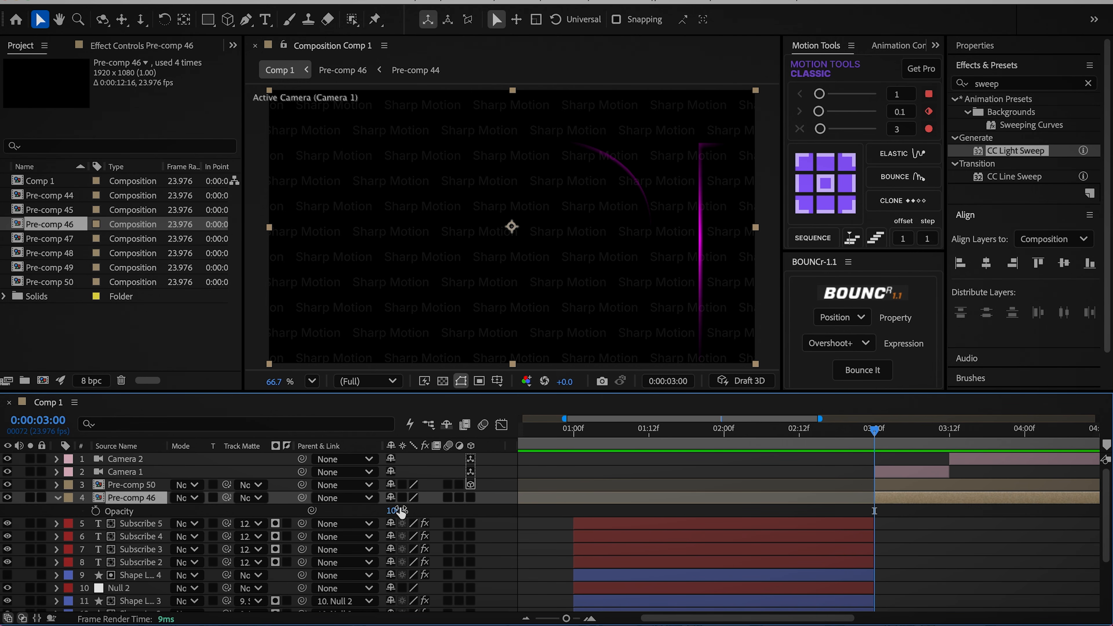
left_click_drag(401, 511, 199, 496)
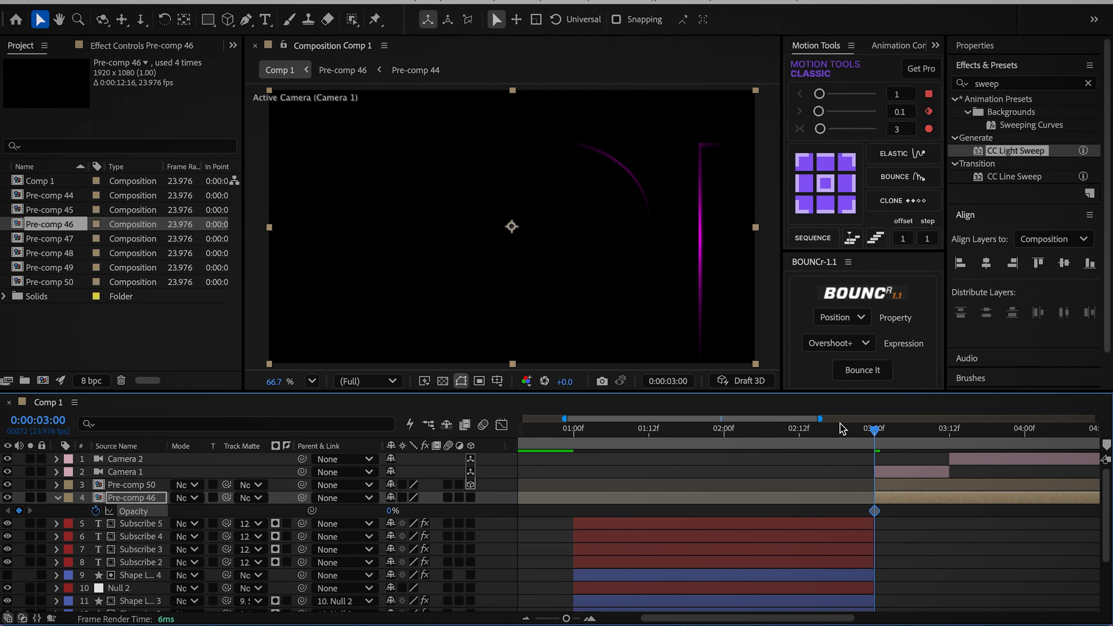
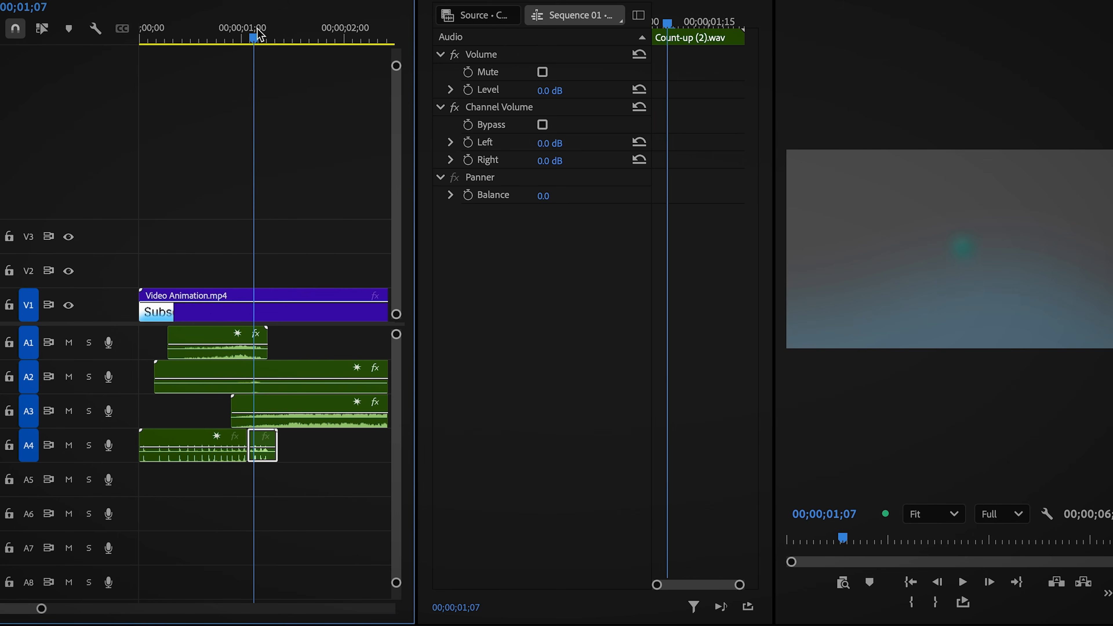
In Premiere Pro, remove the cut-off end piece of the count-up sound on track A4 and add fades at both clip ends
left_click_drag(232, 39, 224, 36)
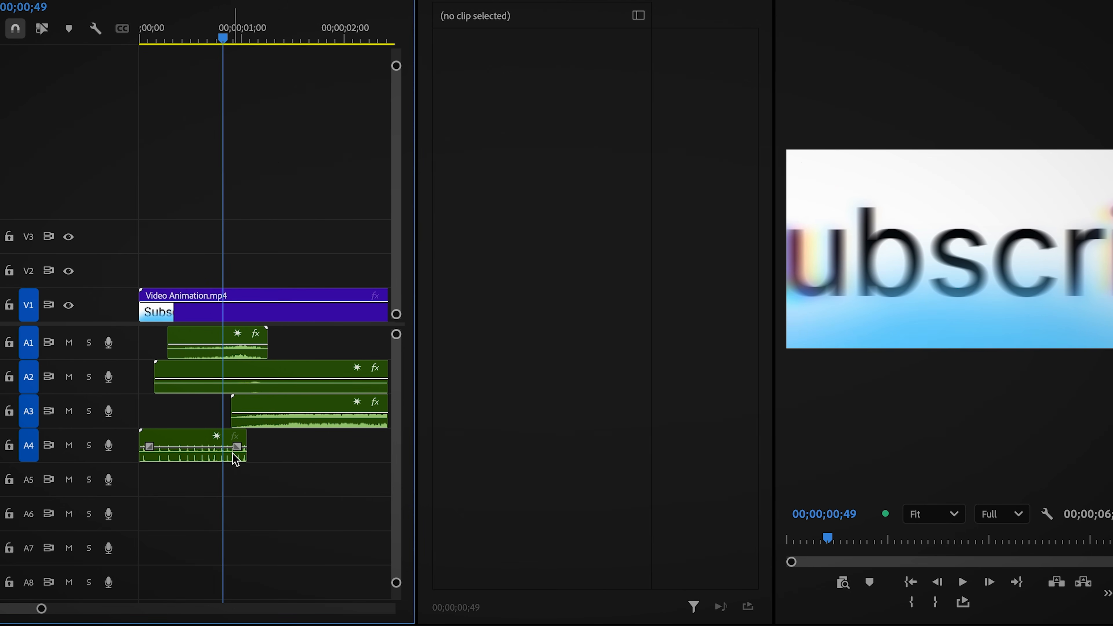
left_click_drag(237, 451, 226, 449)
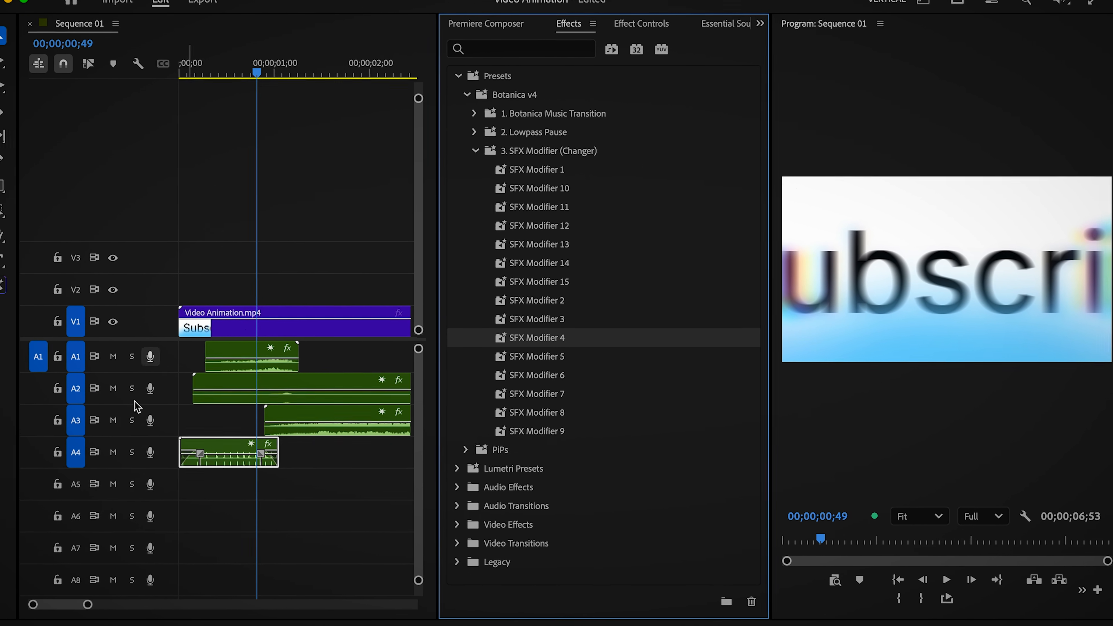
Solo track A4 to audition the count-up sound from the start and apply the SFX Modifier 7 preset to it
left_click(131, 452)
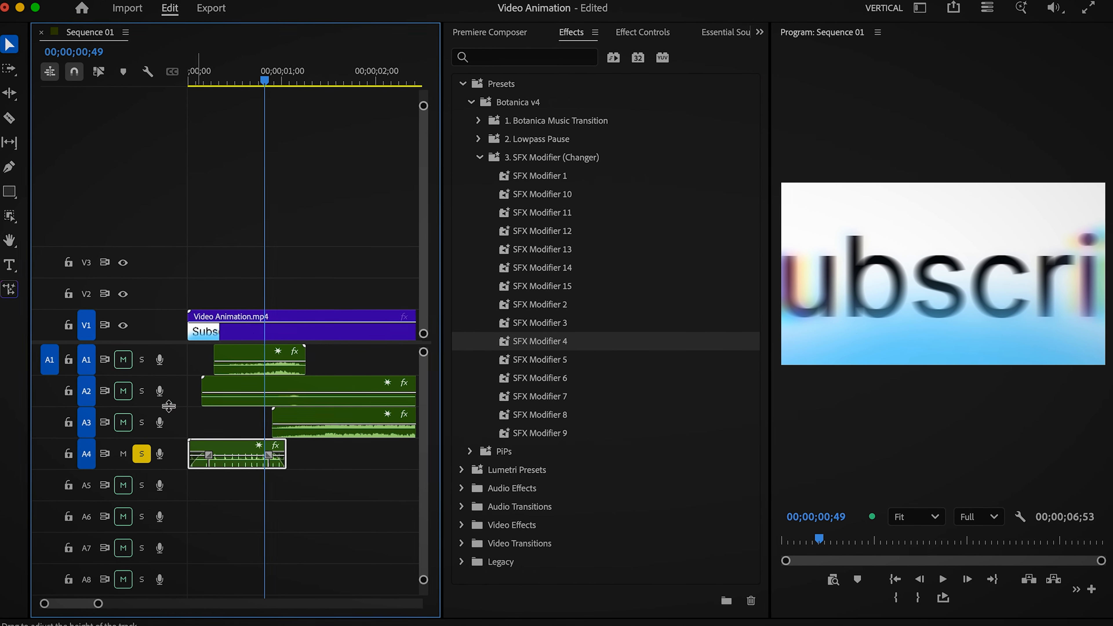
key("Home")
key("space")
key("space")
left_click(203, 89)
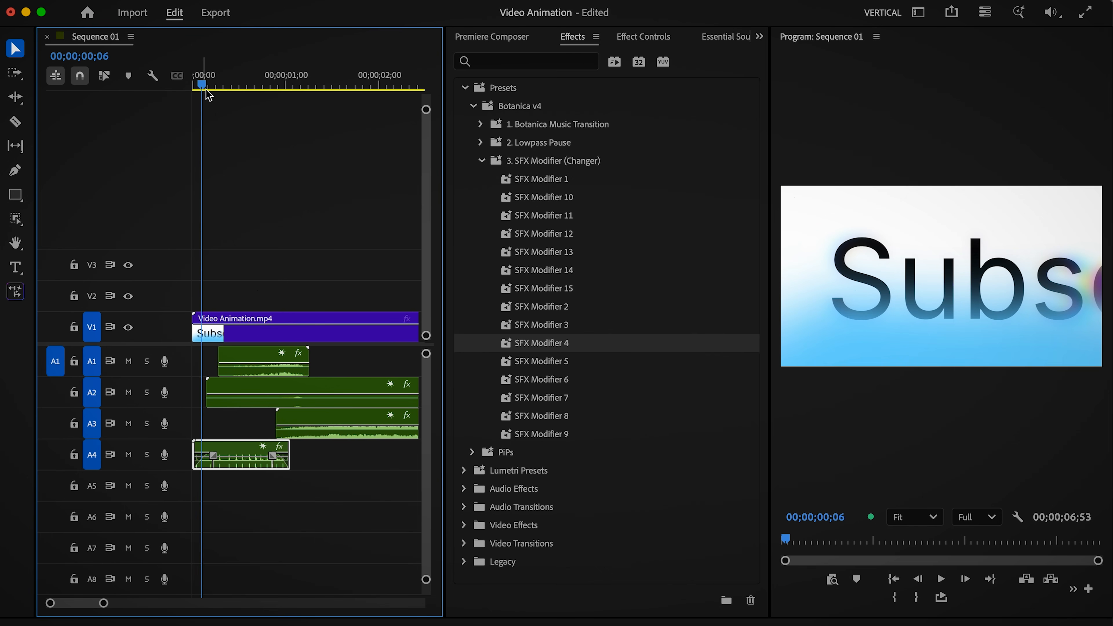
left_click_drag(542, 397, 359, 431)
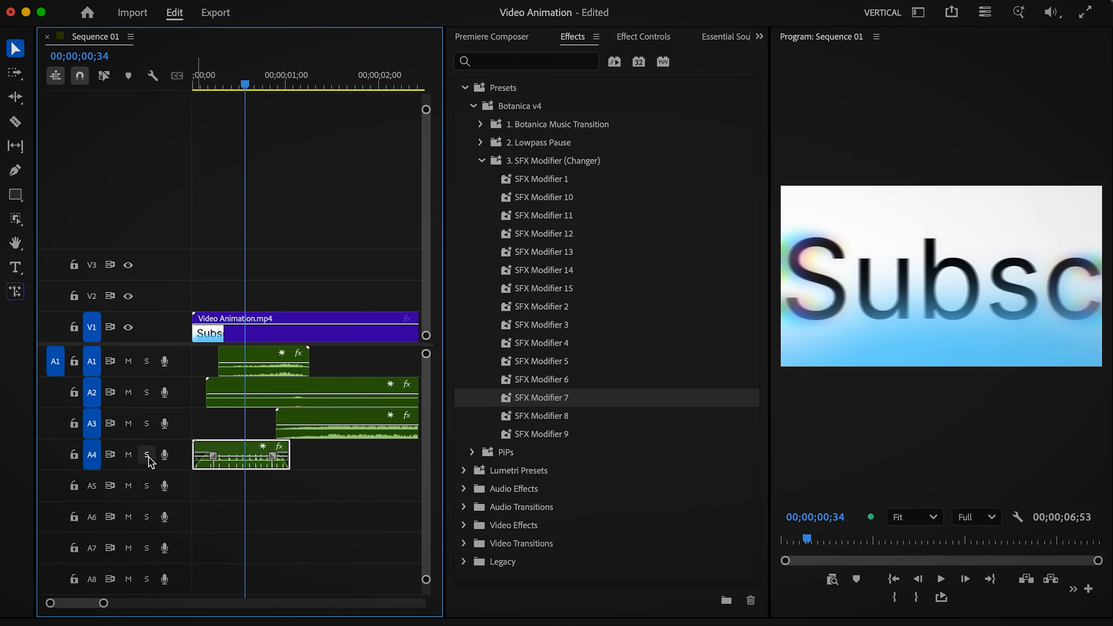
Set the clip volume of Count-up (2).wav to -10 dB and play the sequence from the start to check the mix
left_click(728, 38)
left_click(728, 561)
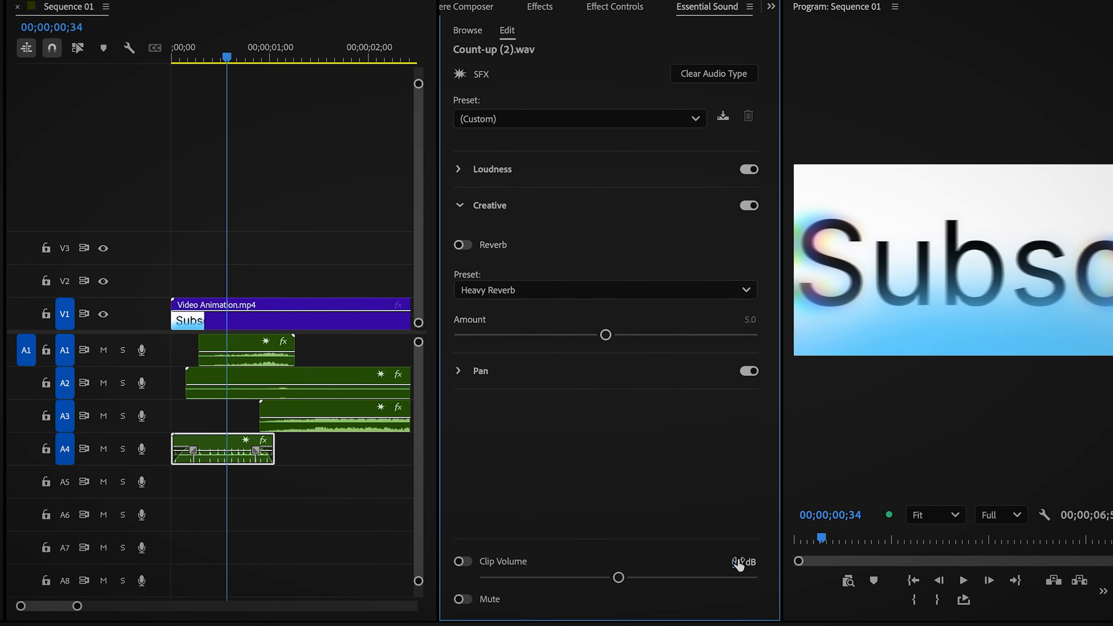
type("-10")
key("Return")
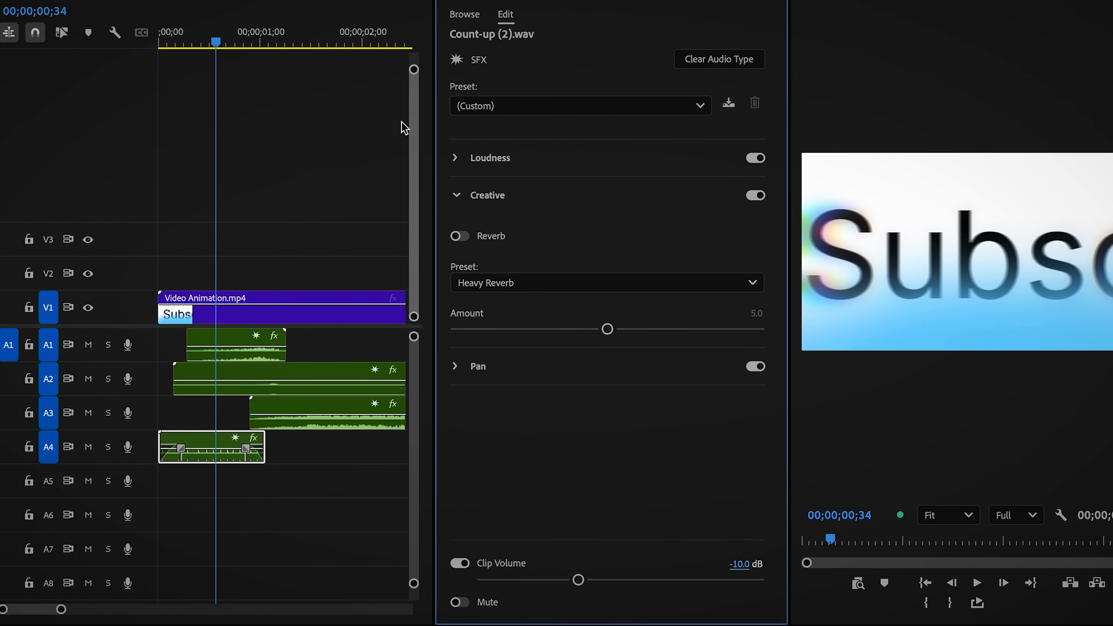
left_click_drag(221, 38, 73, 75)
key("space")
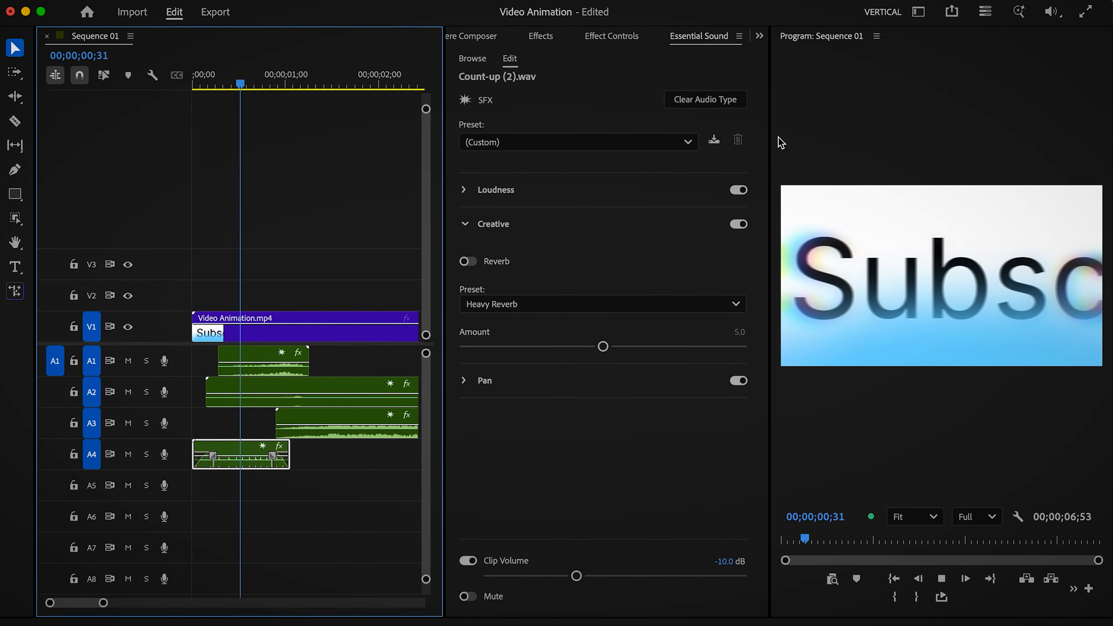
key("space")
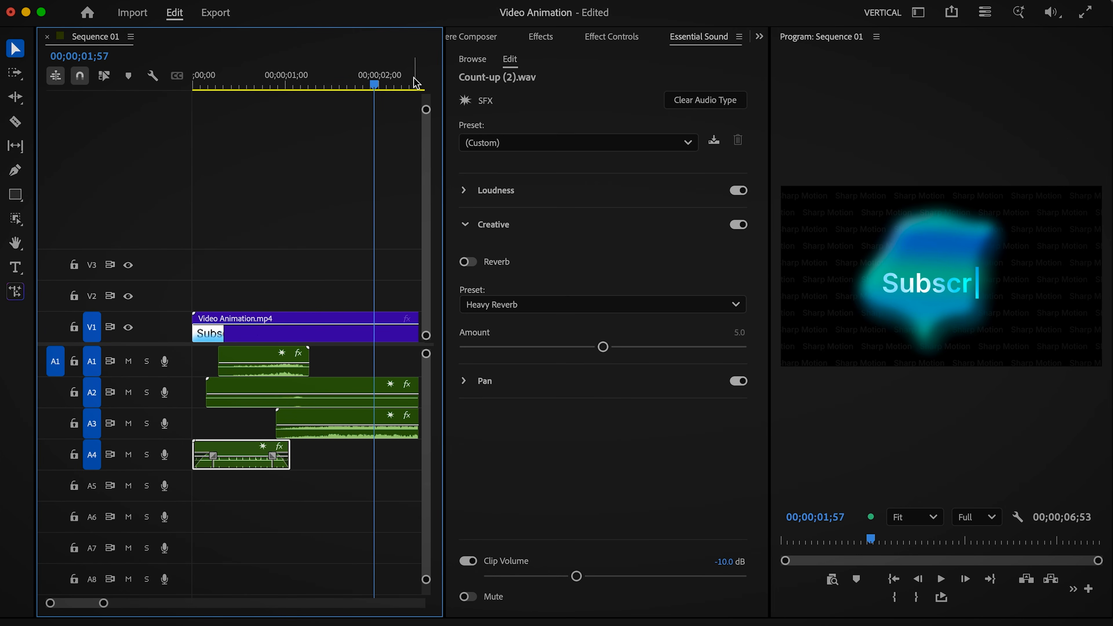
left_click(330, 461)
key("Home")
key("space")
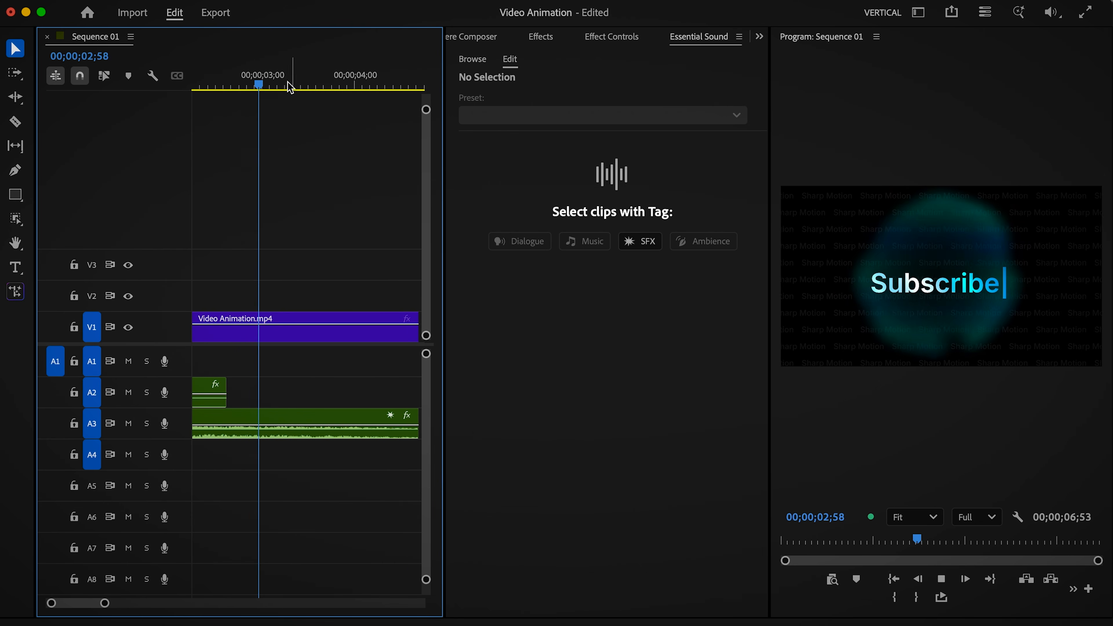
Audition the sounds in the Botanica v4 Glitch & Flicker folder for the text at 00;00;01;17
left_click_drag(298, 77, 300, 77)
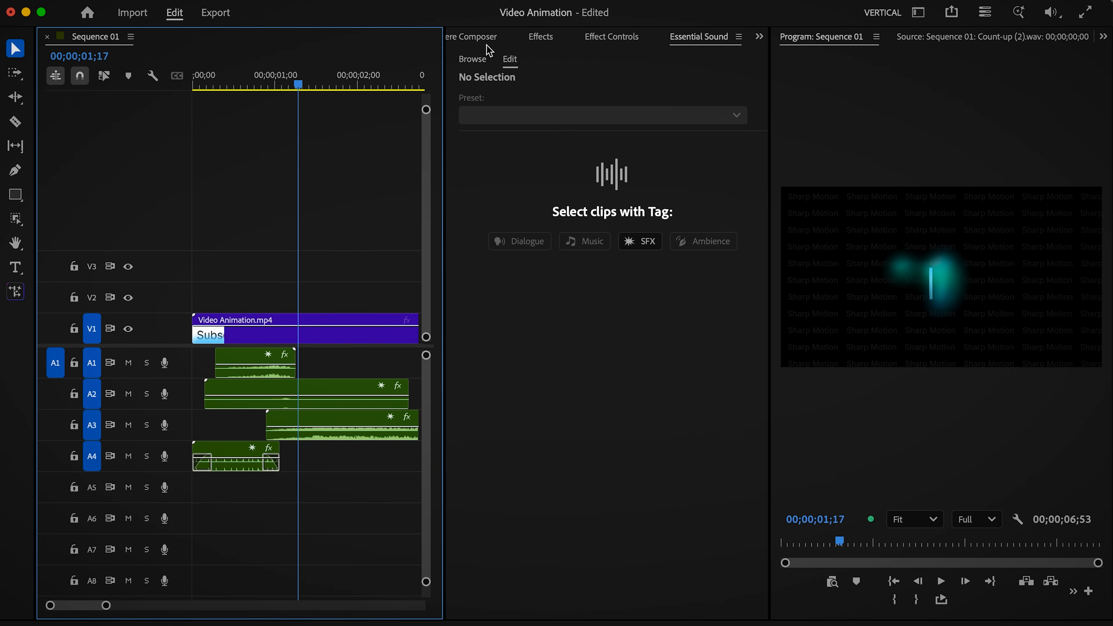
left_click(476, 42)
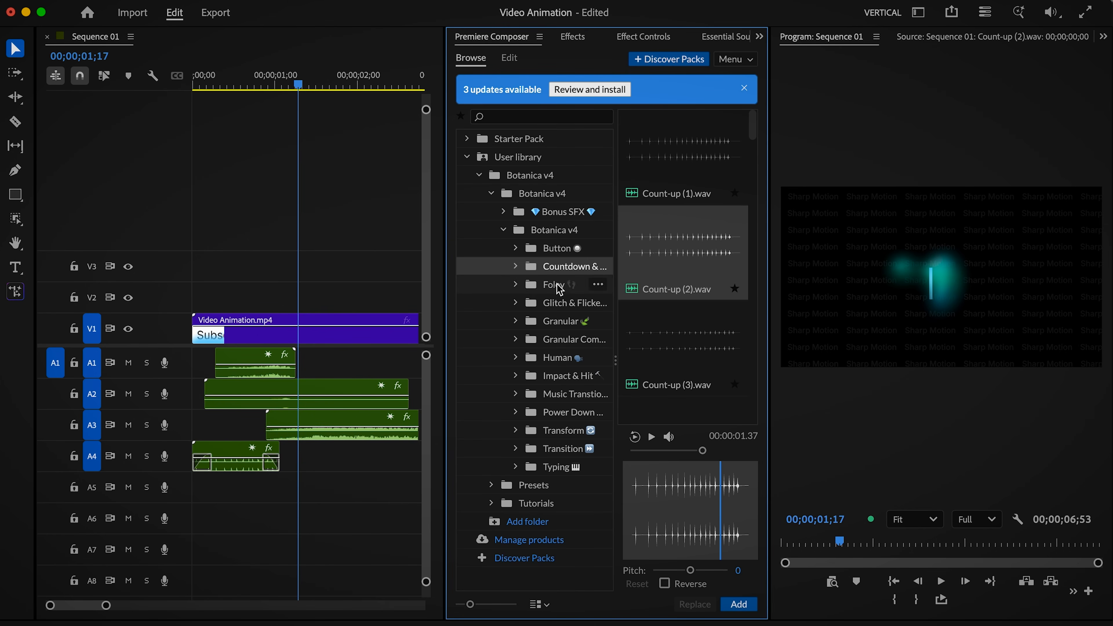
left_click(564, 303)
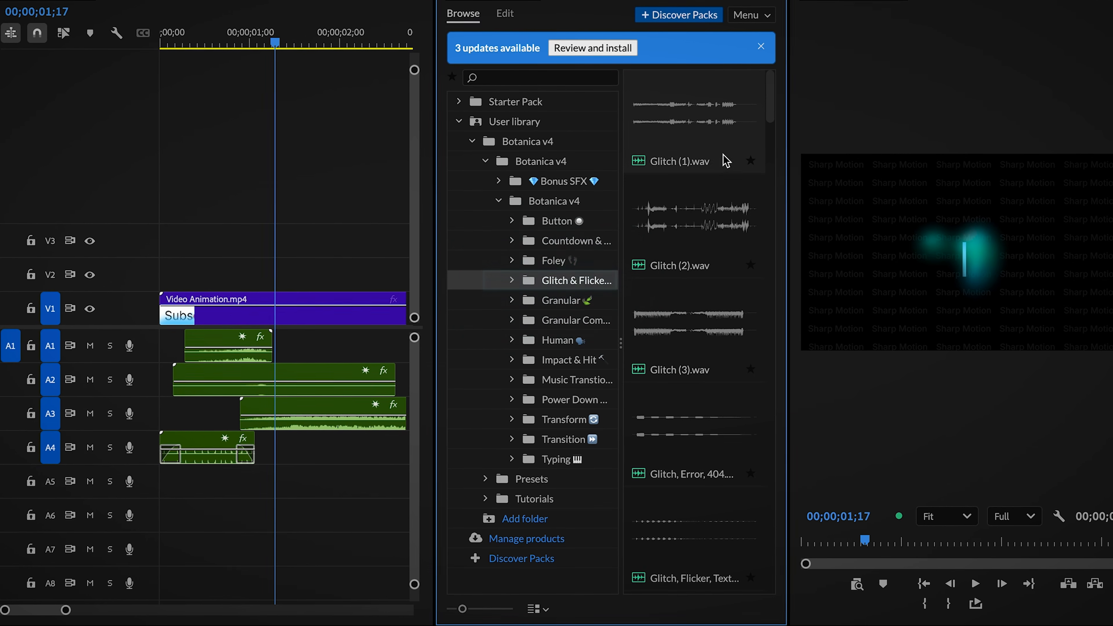
scroll(718, 189, "down", 5)
left_click(698, 266)
scroll(704, 254, "down", 3)
left_click(704, 254)
scroll(705, 252, "down", 6)
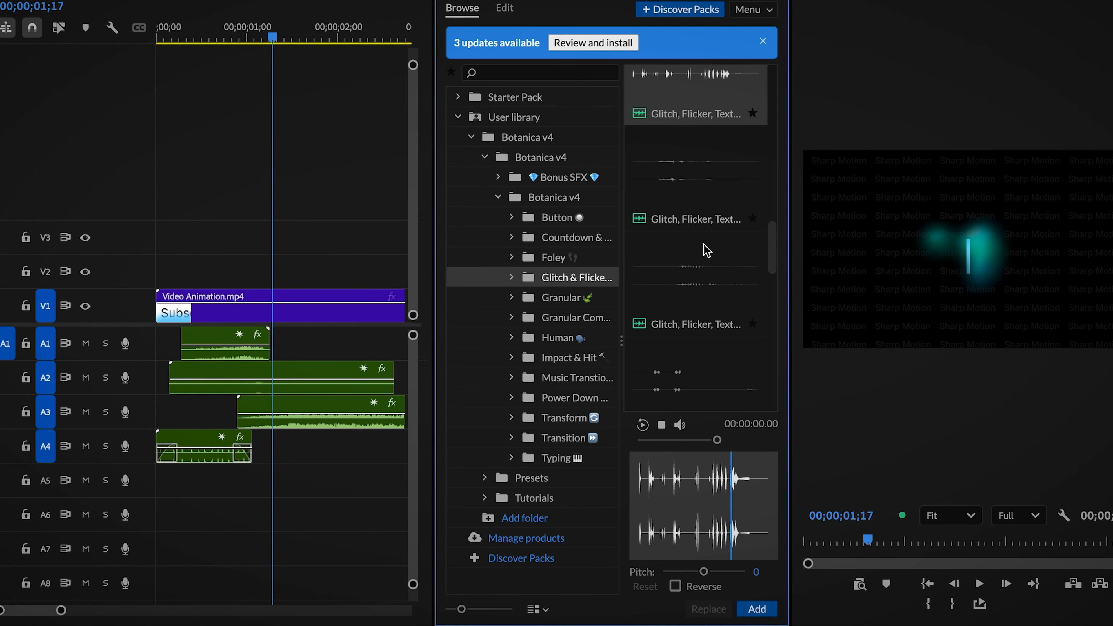
scroll(707, 255, "down", 3)
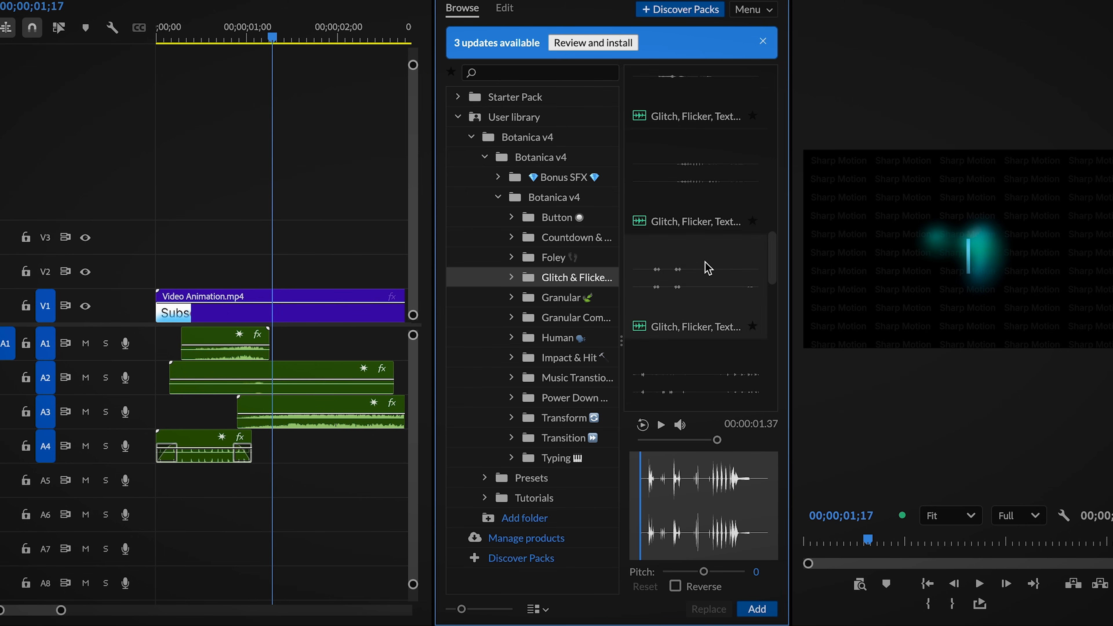
scroll(710, 289, "down", 5)
left_click(708, 273)
scroll(706, 269, "down", 2)
left_click(701, 271)
scroll(703, 263, "down", 2)
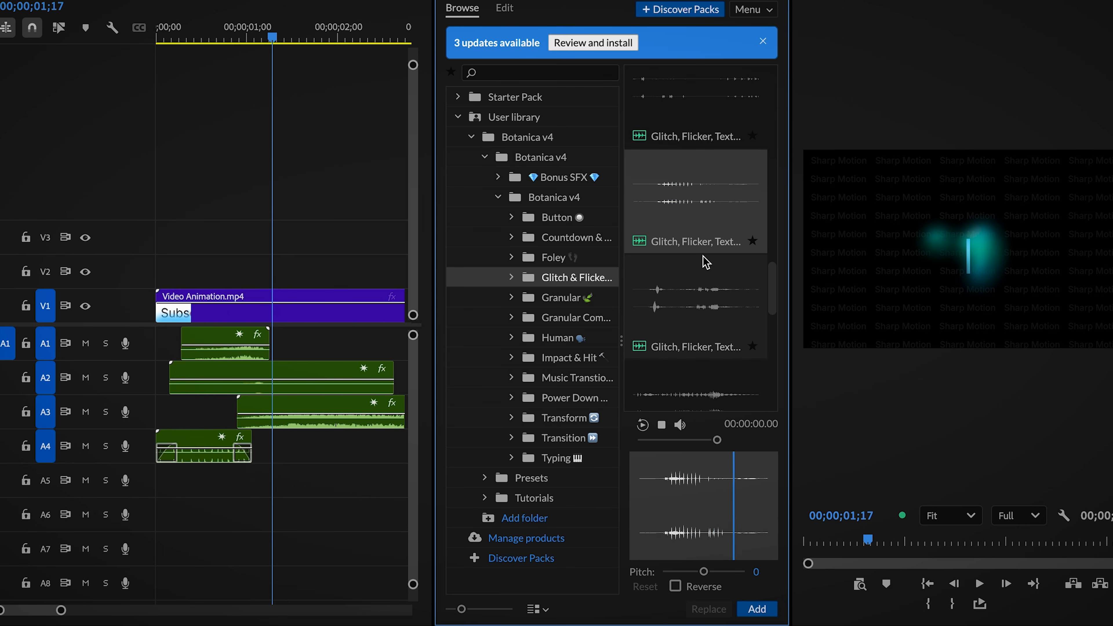
scroll(705, 263, "down", 2)
left_click(707, 281)
scroll(706, 276, "down", 3)
scroll(705, 265, "down", 1)
left_click(706, 259)
scroll(708, 261, "down", 4)
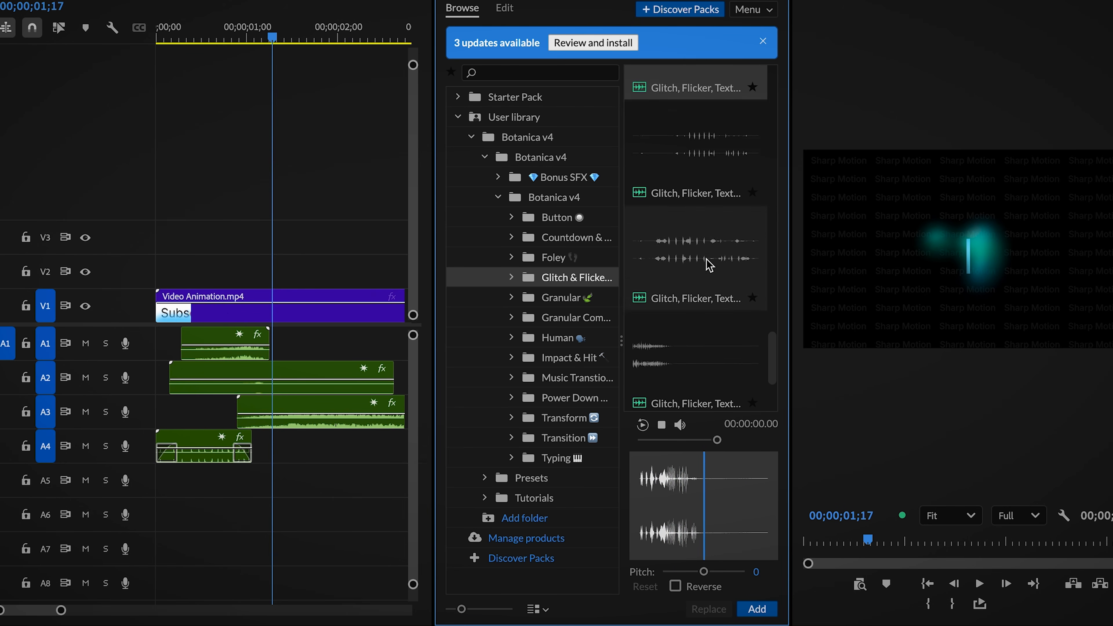
left_click(701, 267)
scroll(701, 267, "down", 3)
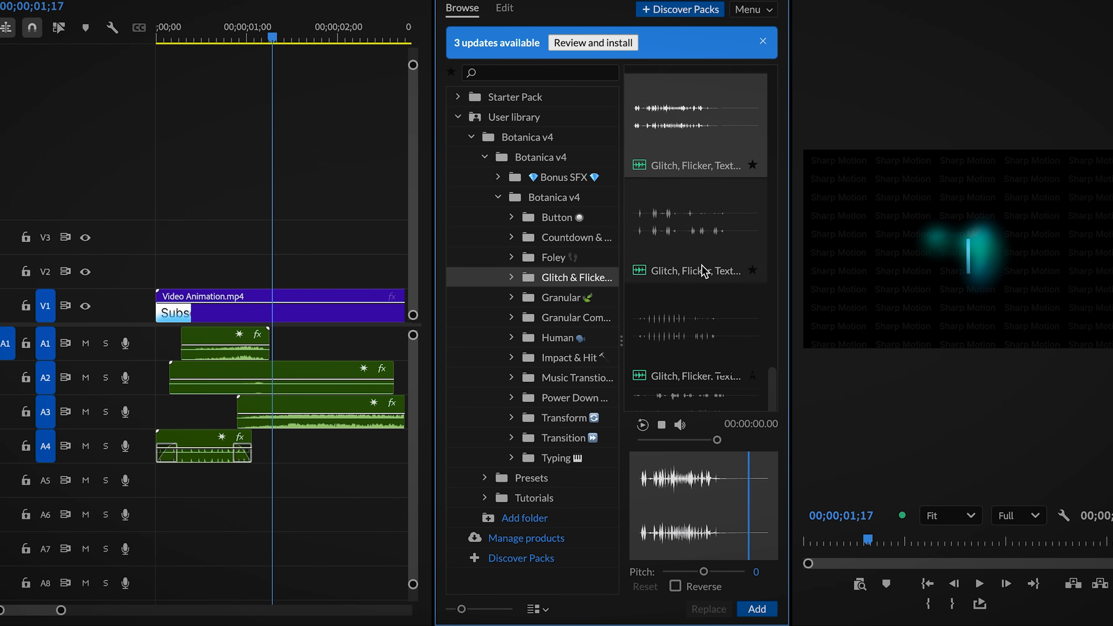
scroll(703, 270, "down", 2)
left_click(703, 267)
scroll(706, 263, "down", 5)
left_click(707, 261)
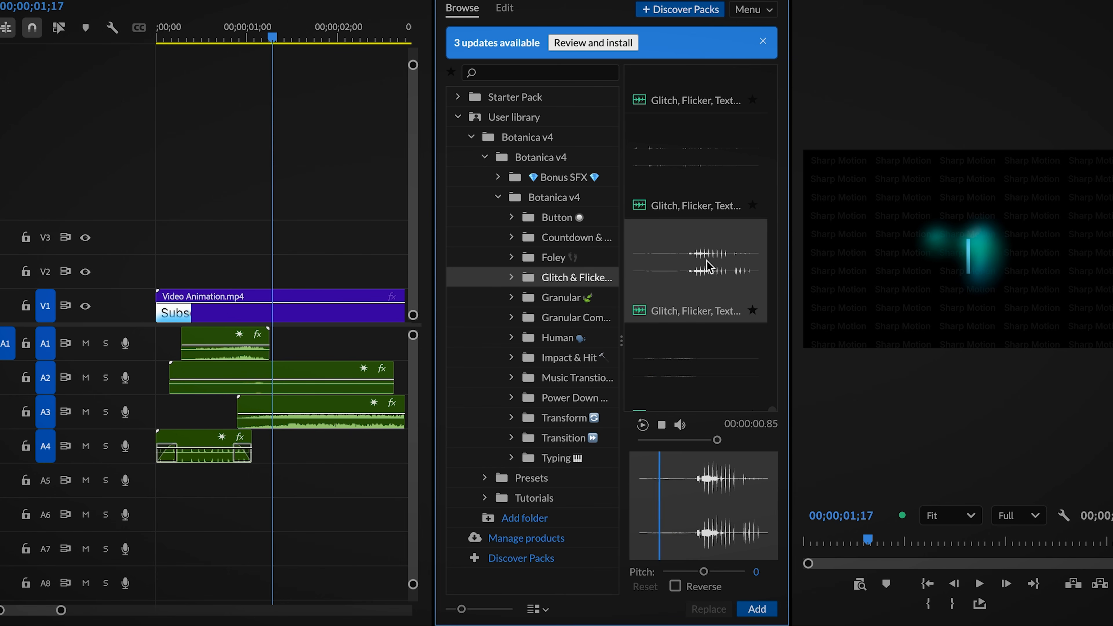
scroll(707, 265, "down", 4)
left_click(710, 257)
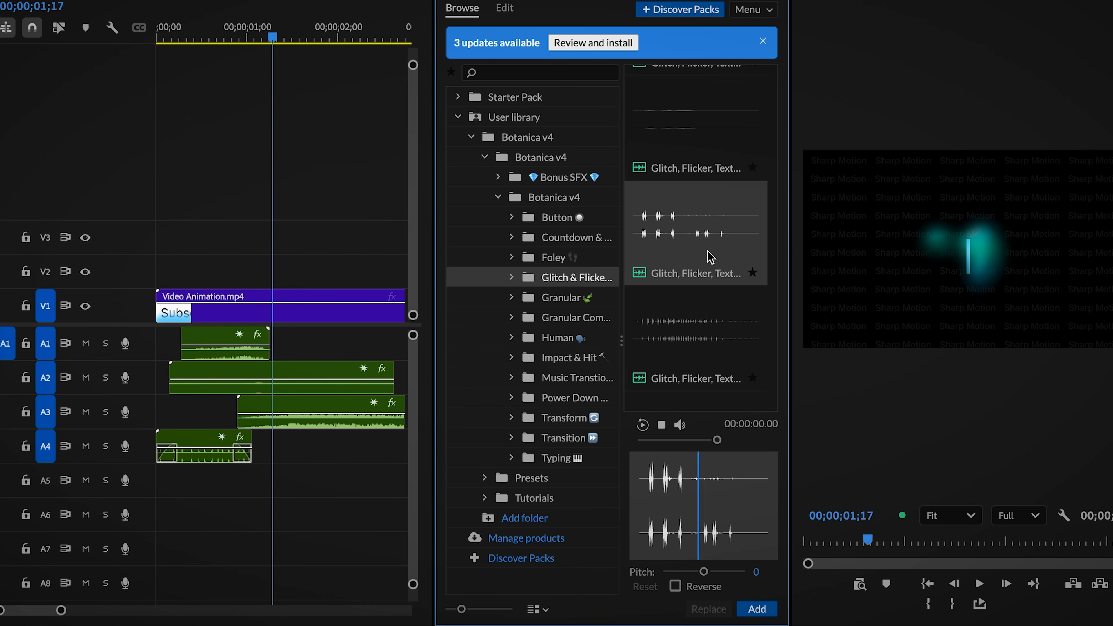
Add Glitch, Flicker, Text (33).wav to the sequence and place it on track A4 after the count-up clip
left_click(691, 352)
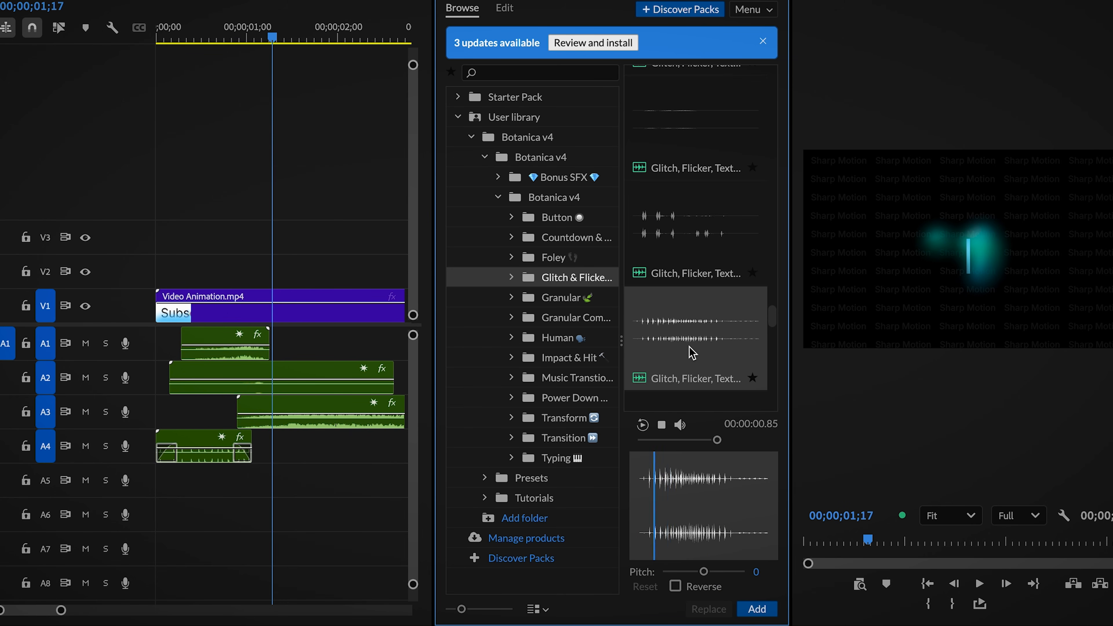
left_click(759, 613)
left_click_drag(302, 350, 315, 474)
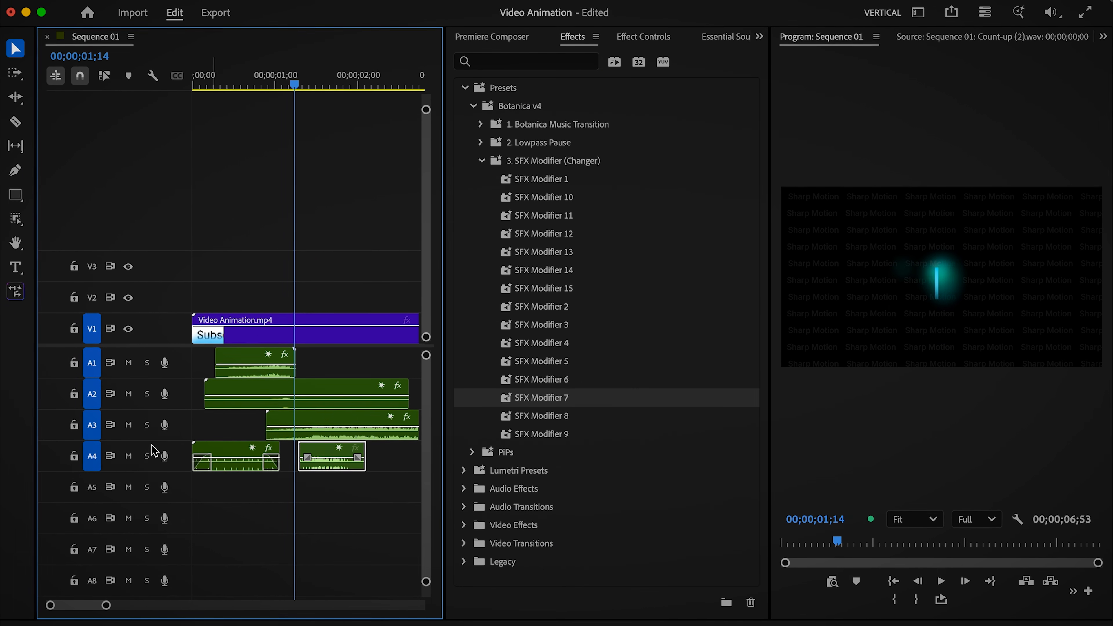
Solo track A4 and try the SFX Modifier 7 and SFX Modifier 5 presets on the glitch clip, playing it back
left_click_drag(533, 404, 390, 454)
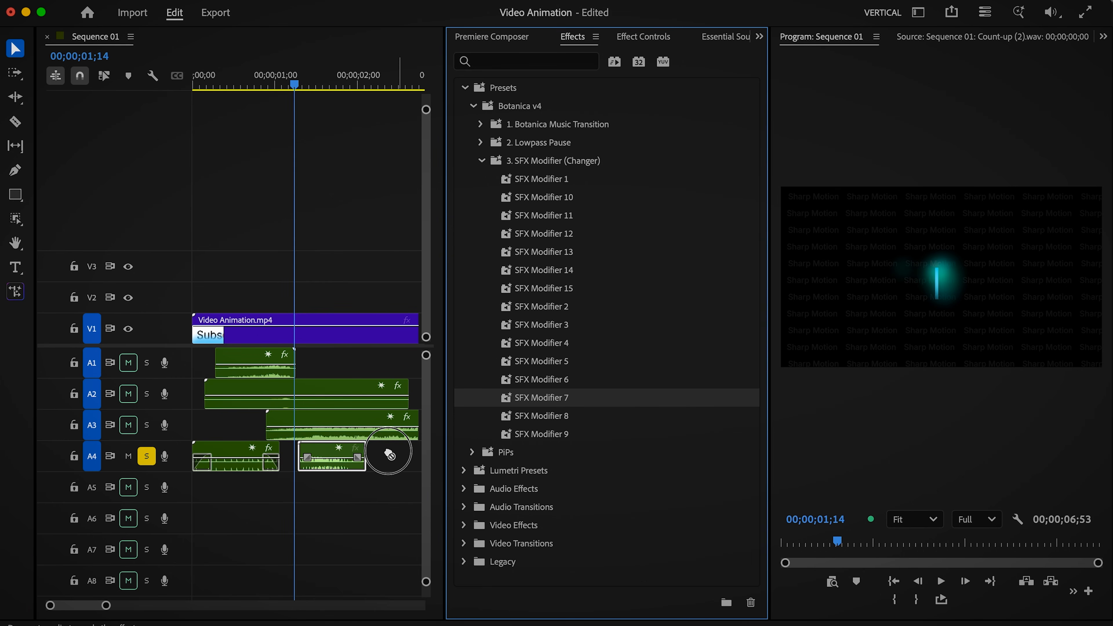
key("space")
key("space")
left_click(323, 453)
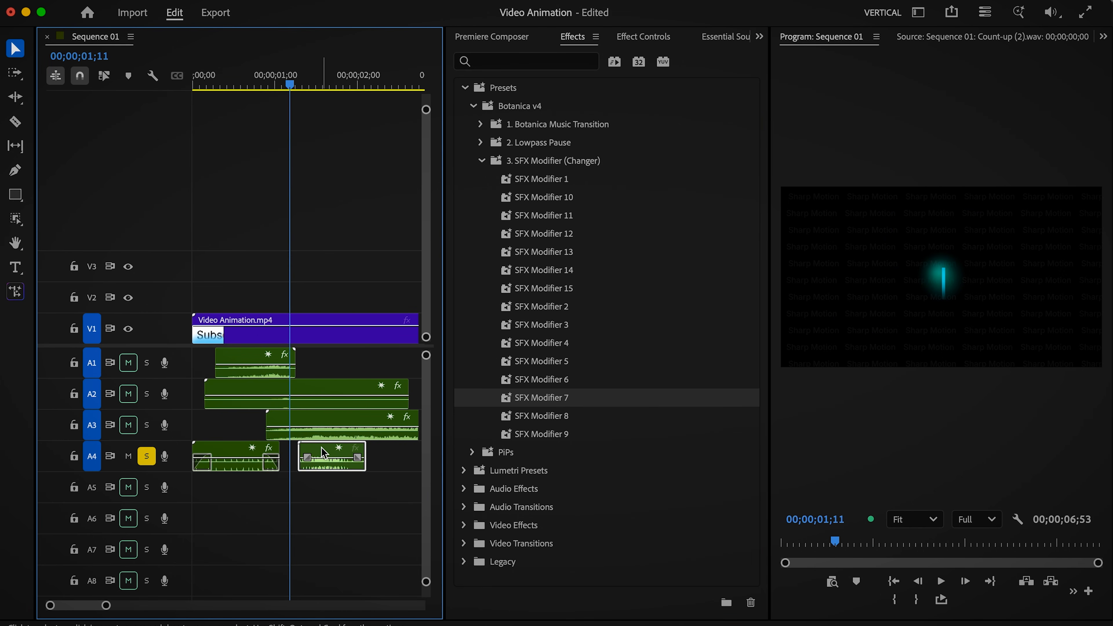
left_click_drag(536, 361, 381, 460)
key("space")
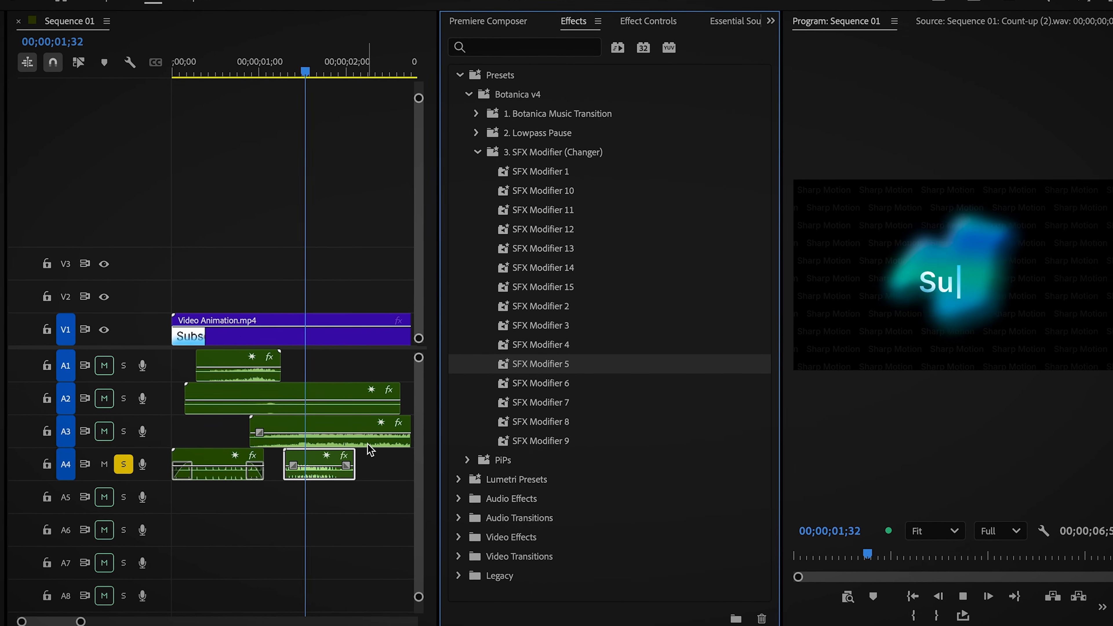
key("space")
Apply the SFX Modifier 12 preset to the glitch clip and turn off solo on track A4
left_click_drag(544, 229, 303, 477)
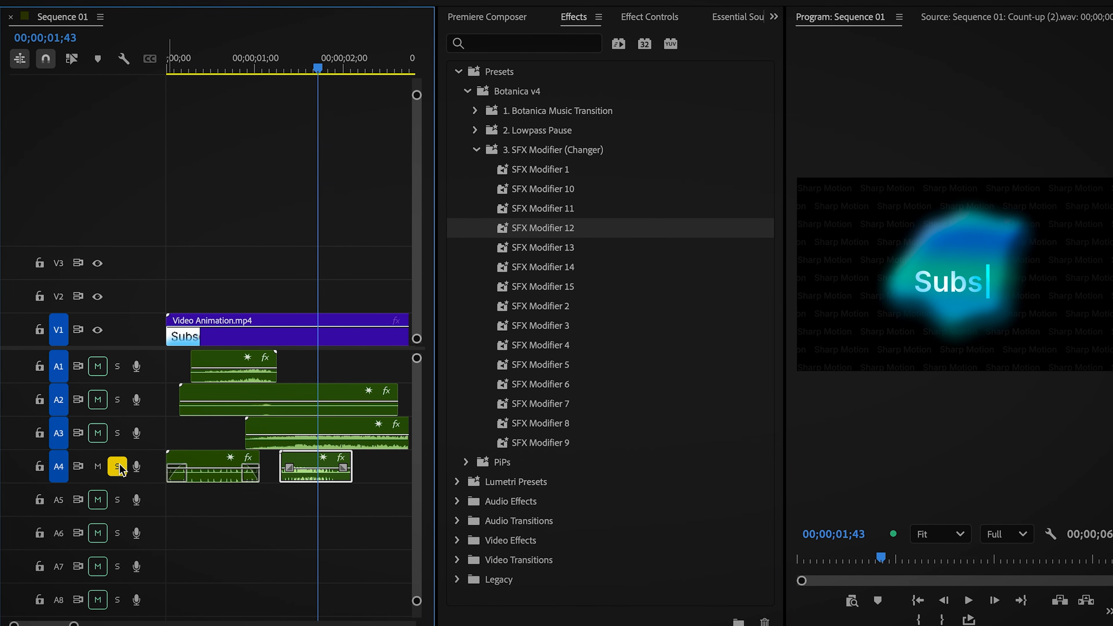
left_click(115, 466)
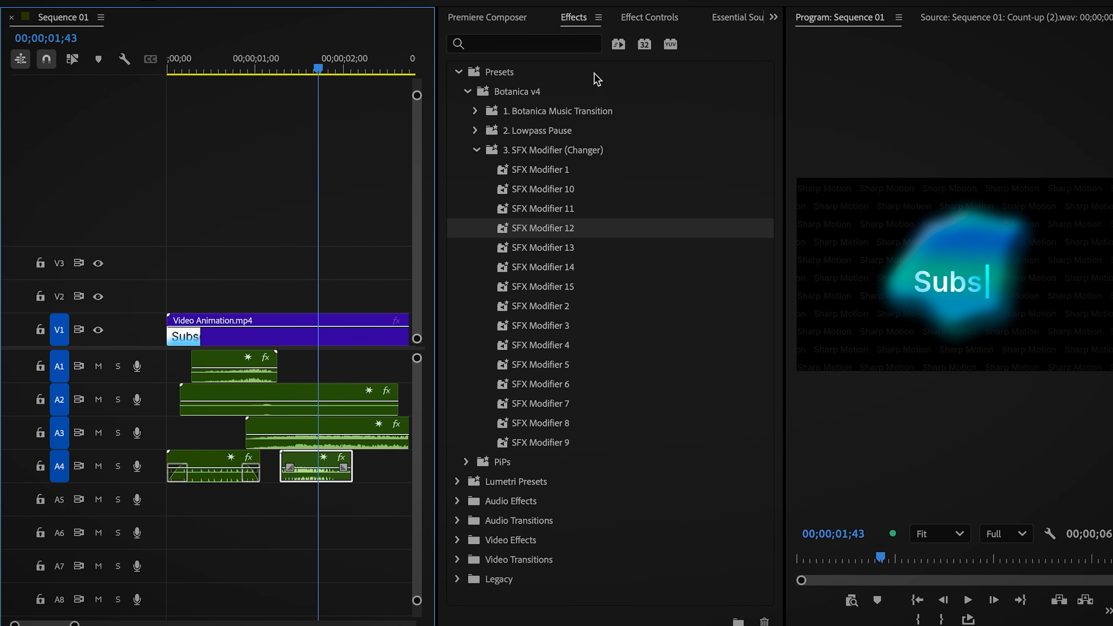
Set the clip volume of Glitch, Flicker, Text (33).wav to -10 dB
left_click(656, 24)
left_click(738, 17)
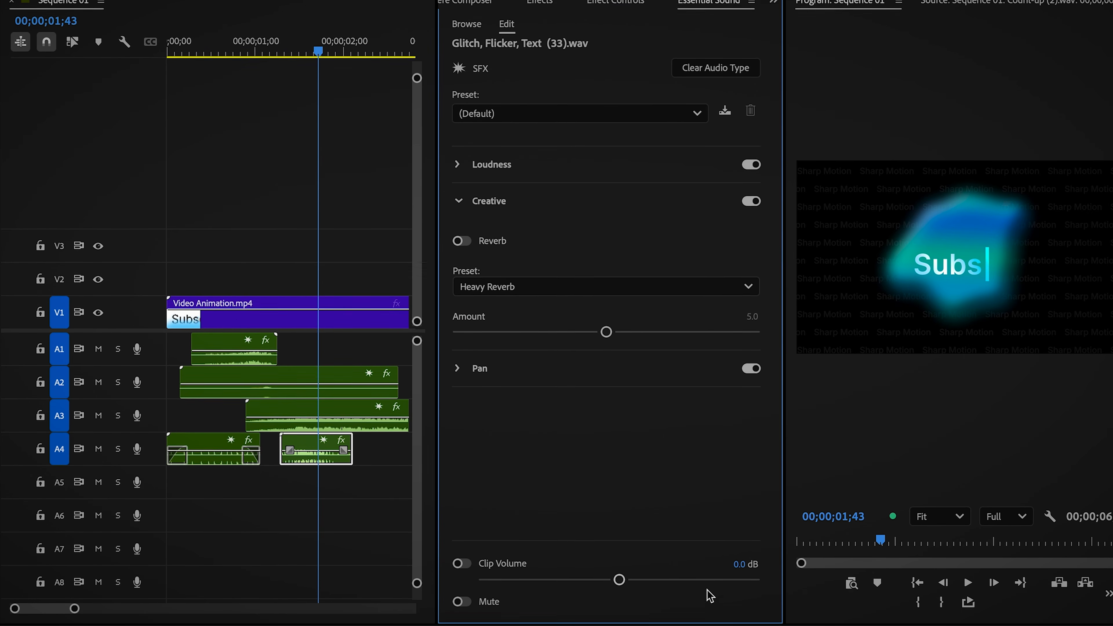
left_click(738, 585)
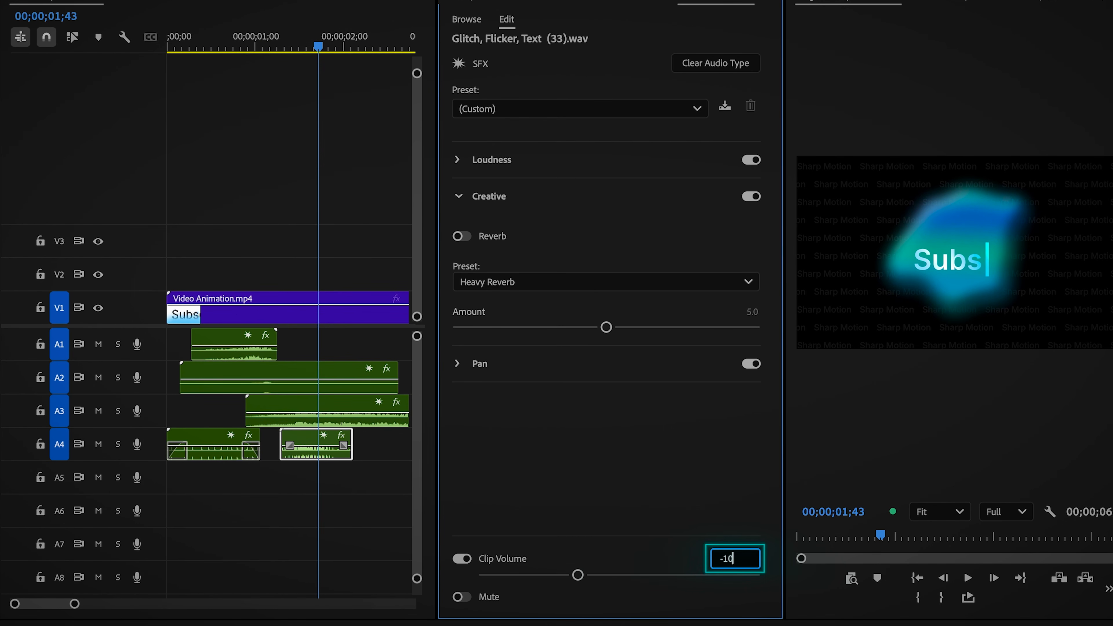
key("Return")
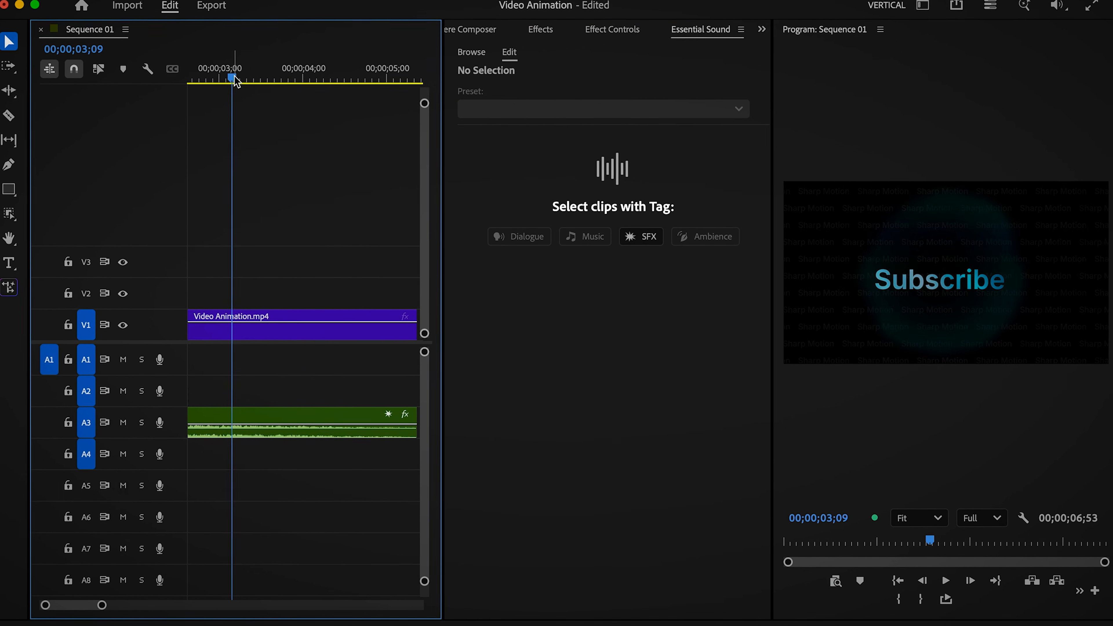
Audition the sounds in the Botanica v4 Granular folder for the logo reveal at 00;00;03;23
left_click_drag(236, 81, 252, 82)
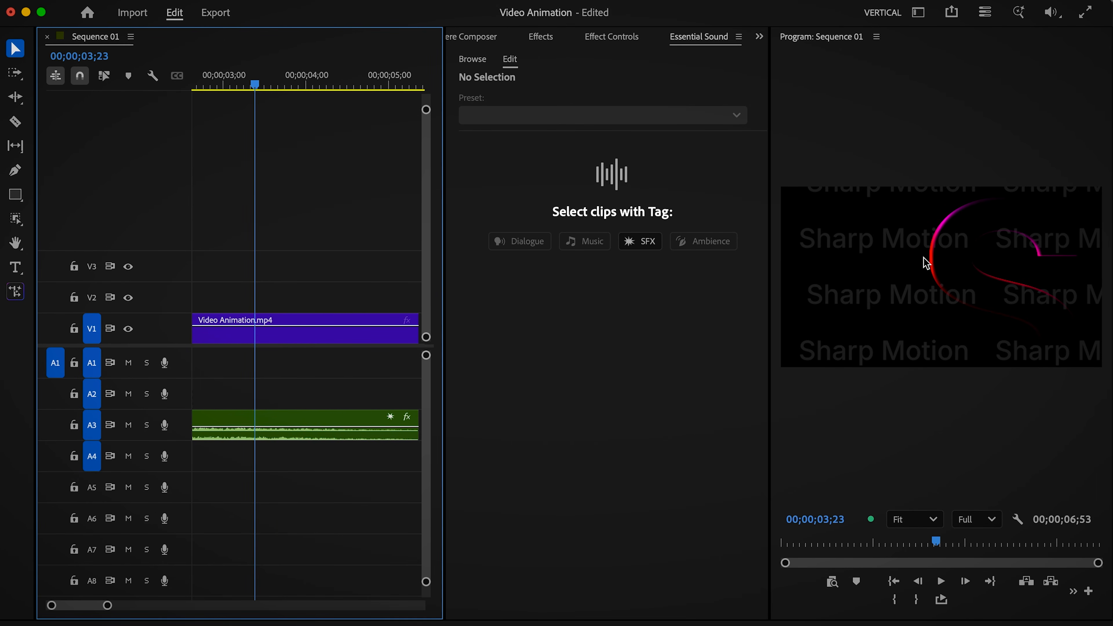
left_click(477, 39)
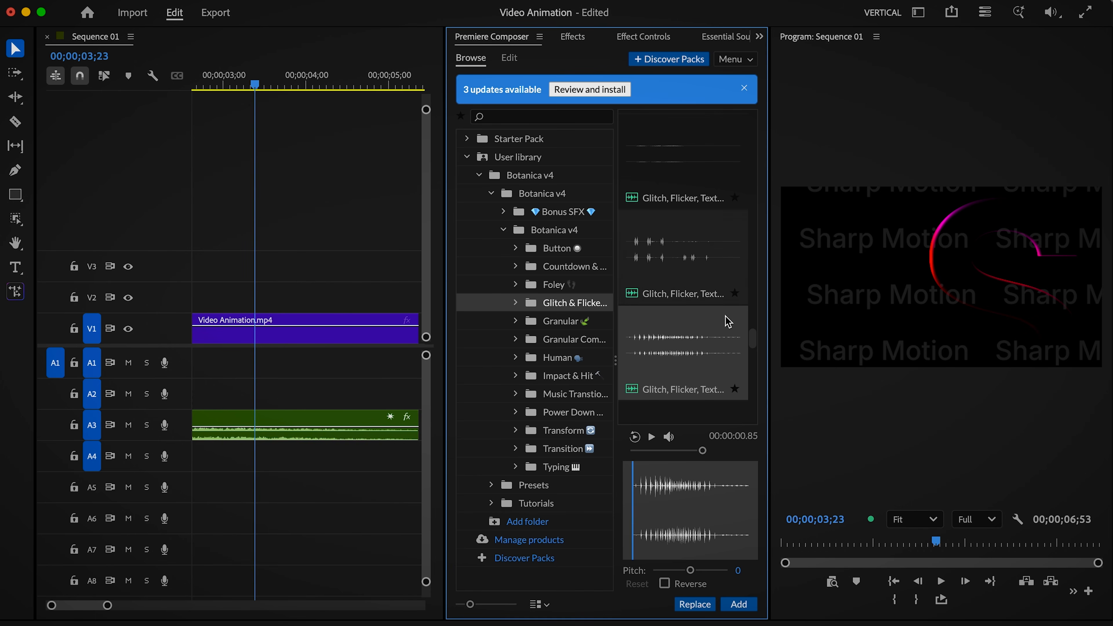
left_click(559, 321)
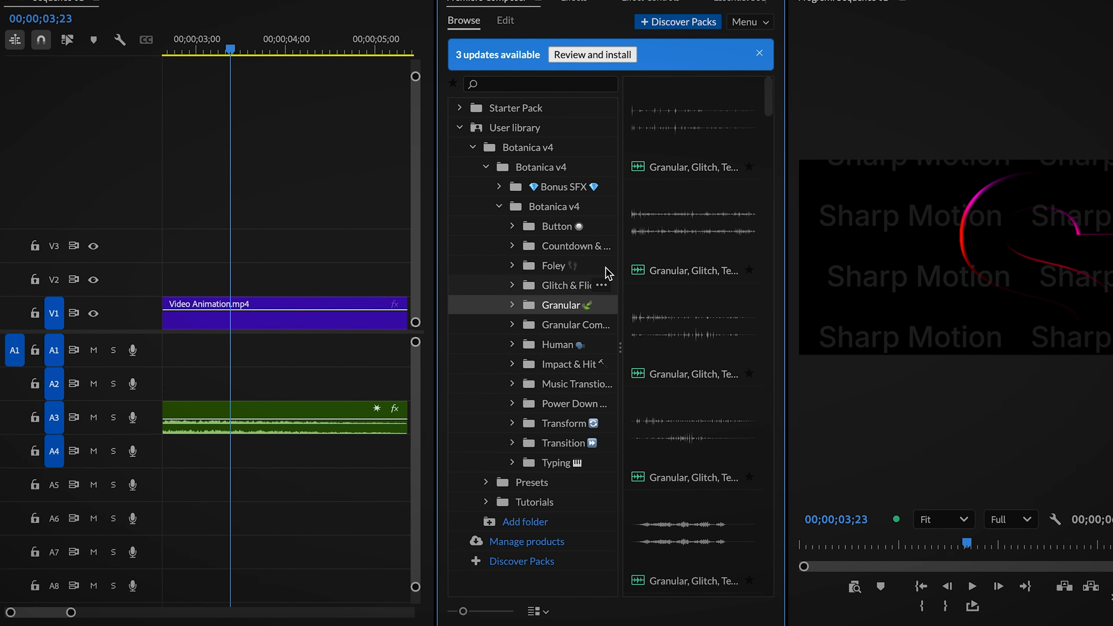
left_click(710, 114)
left_click(692, 227)
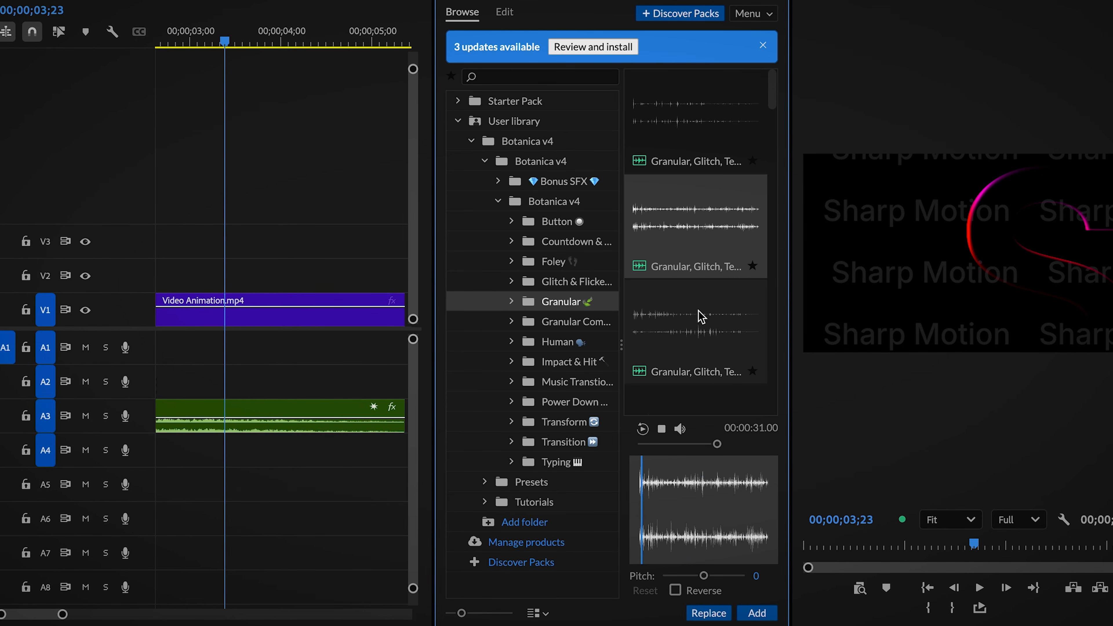
left_click(698, 316)
scroll(705, 304, "down", 2)
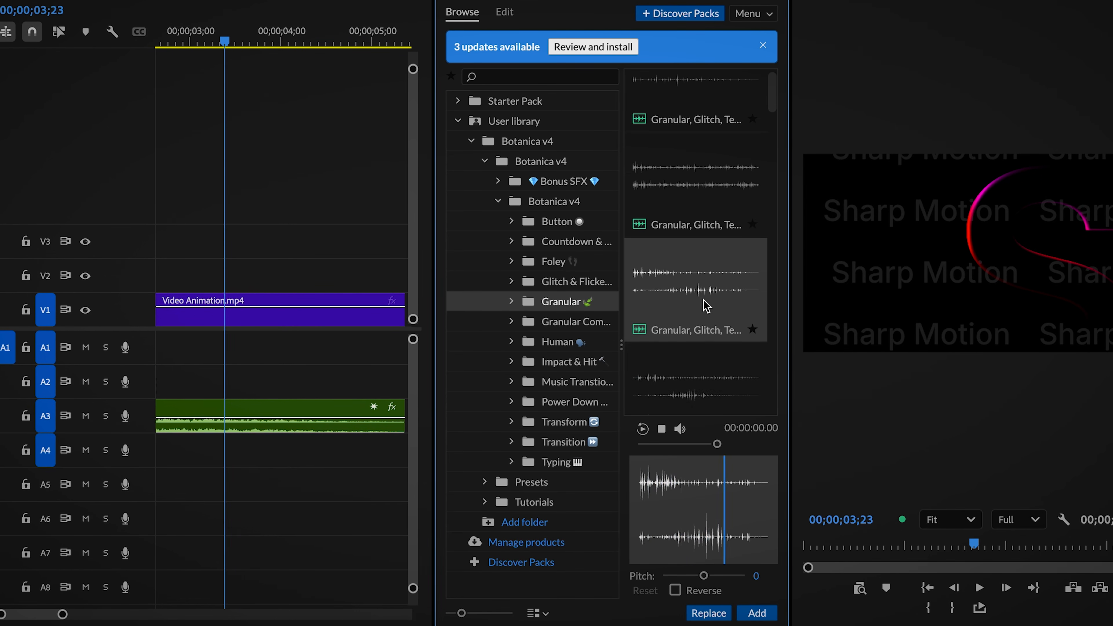
scroll(707, 328, "down", 1)
left_click(700, 346)
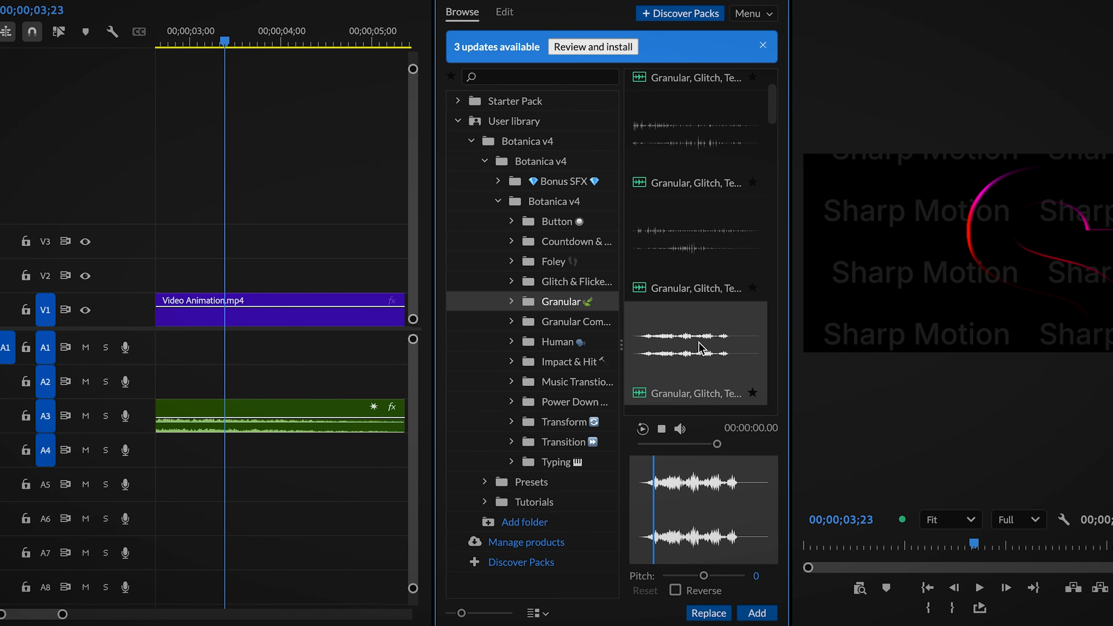
scroll(702, 342, "down", 3)
Add the Granular, Glitch sound with the fading waveform at 00;00;03;23 and move it to track A4
left_click(700, 343)
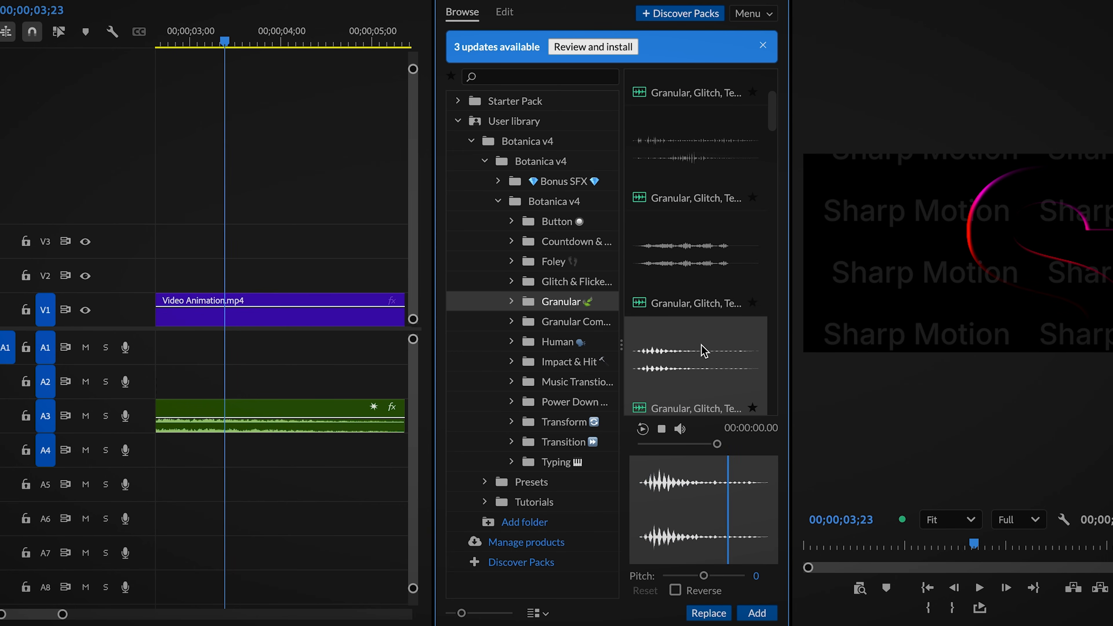
scroll(703, 351, "down", 1)
left_click(758, 613)
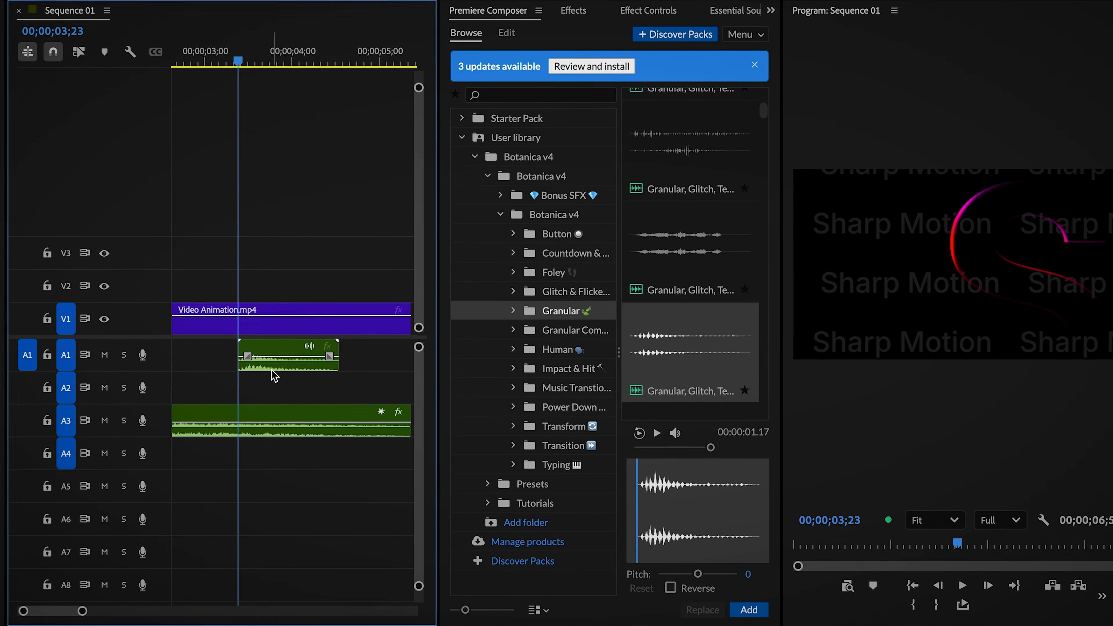
left_click_drag(273, 375, 270, 451)
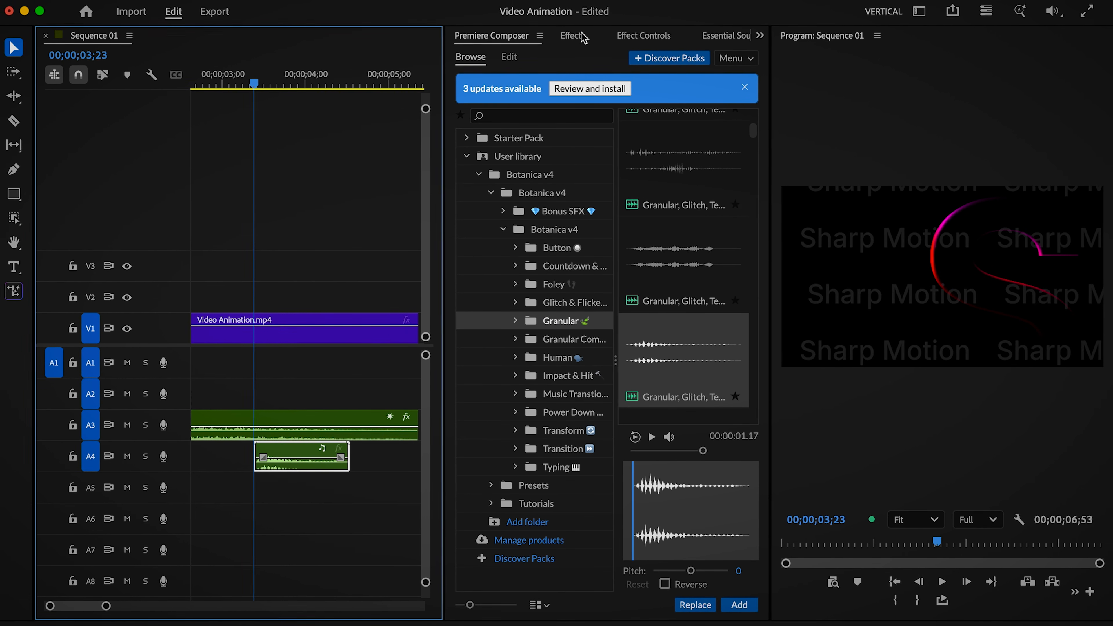
Try the SFX Modifier 12 and SFX Modifier 15 presets on the granular clip on A4, playing it back from its start
left_click(578, 35)
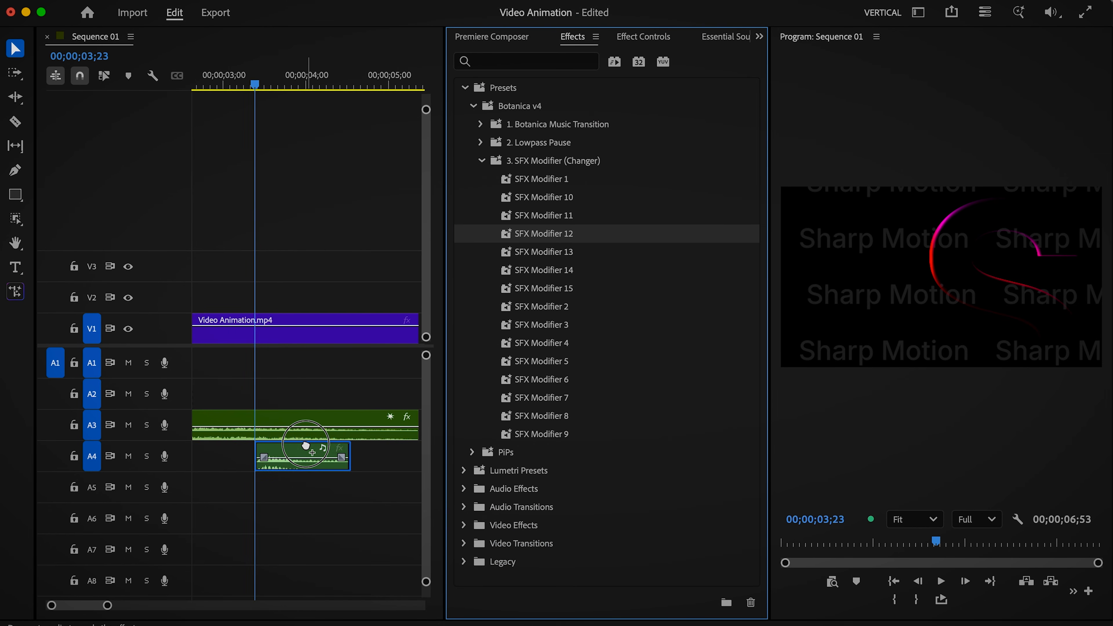
key("space")
left_click(260, 91)
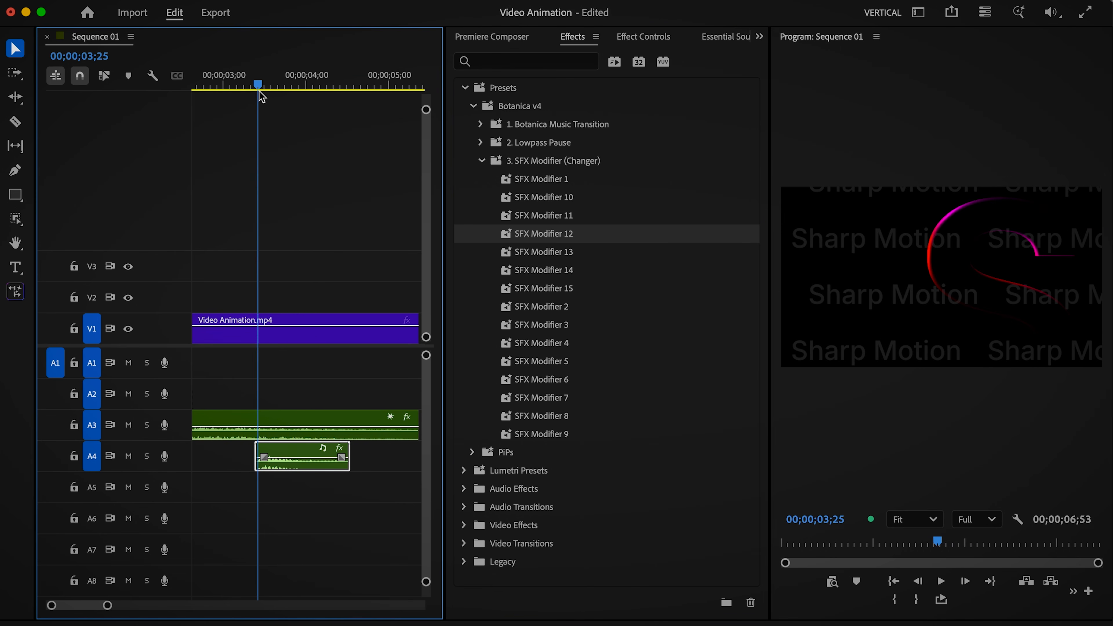
left_click(258, 90)
left_click_drag(561, 284, 431, 359)
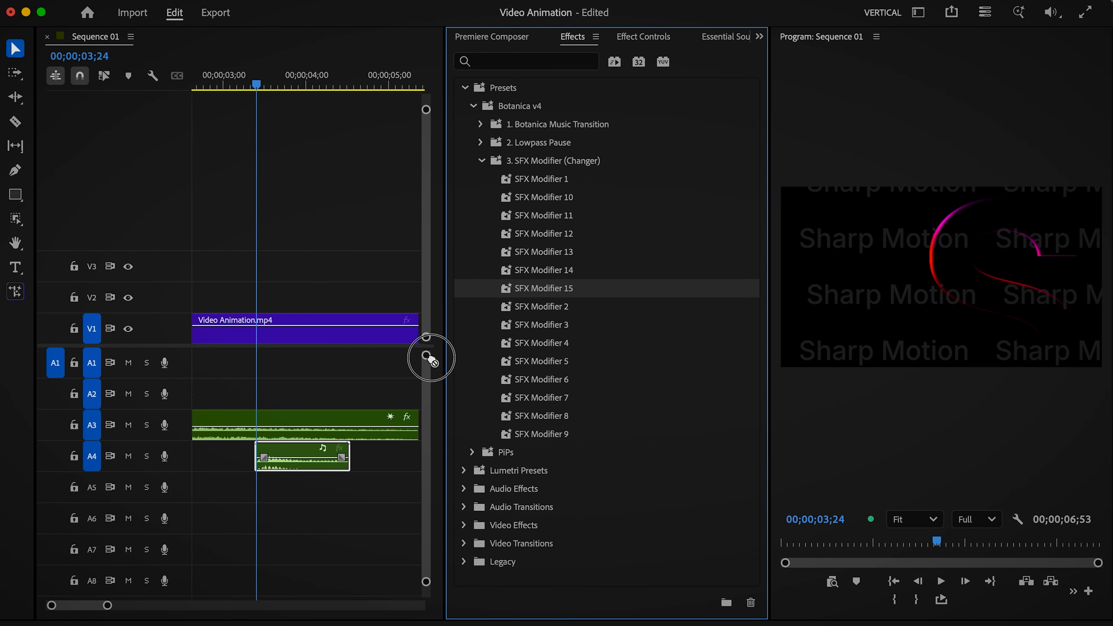
left_click(239, 85)
key("space")
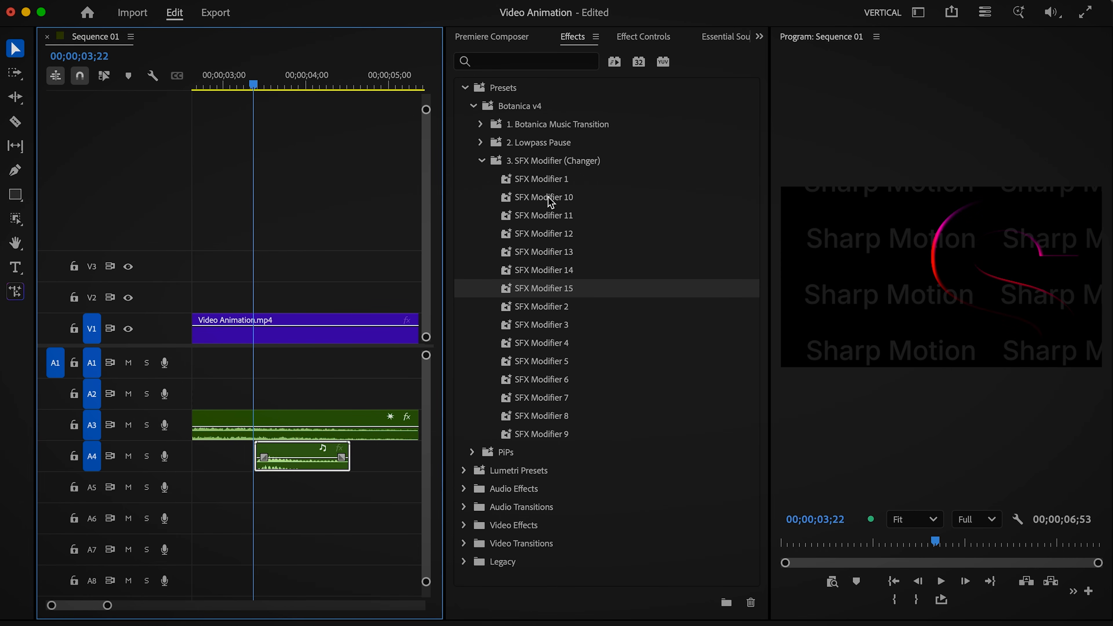
Apply the SFX Modifier 10 preset to the granular clip on A4 and park the playhead at 00;00;03;34
left_click_drag(550, 199, 369, 438)
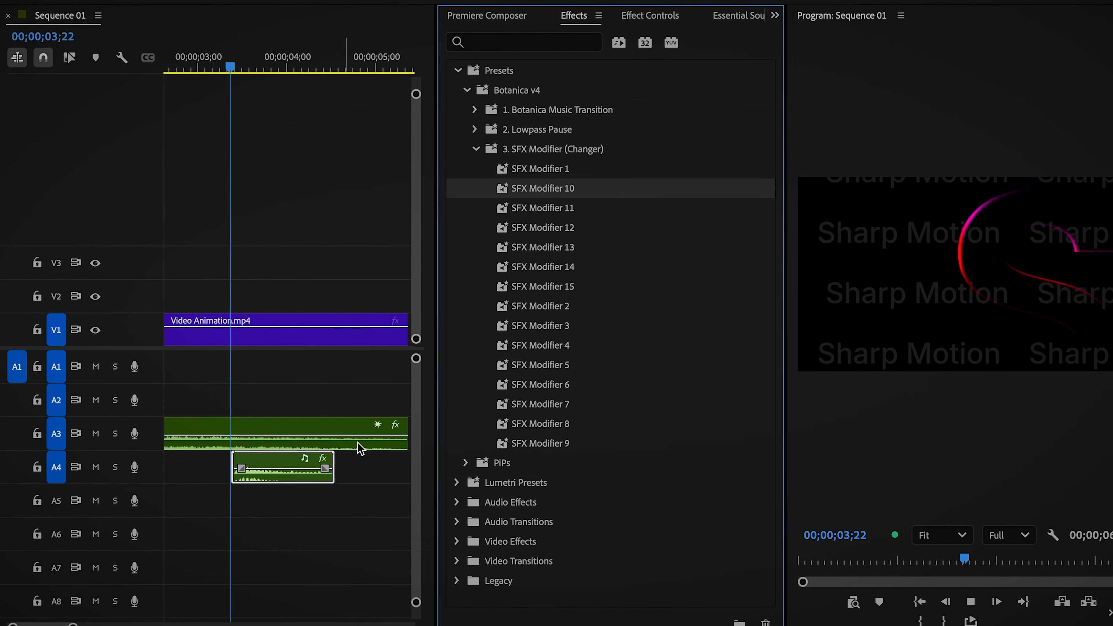
left_click(248, 86)
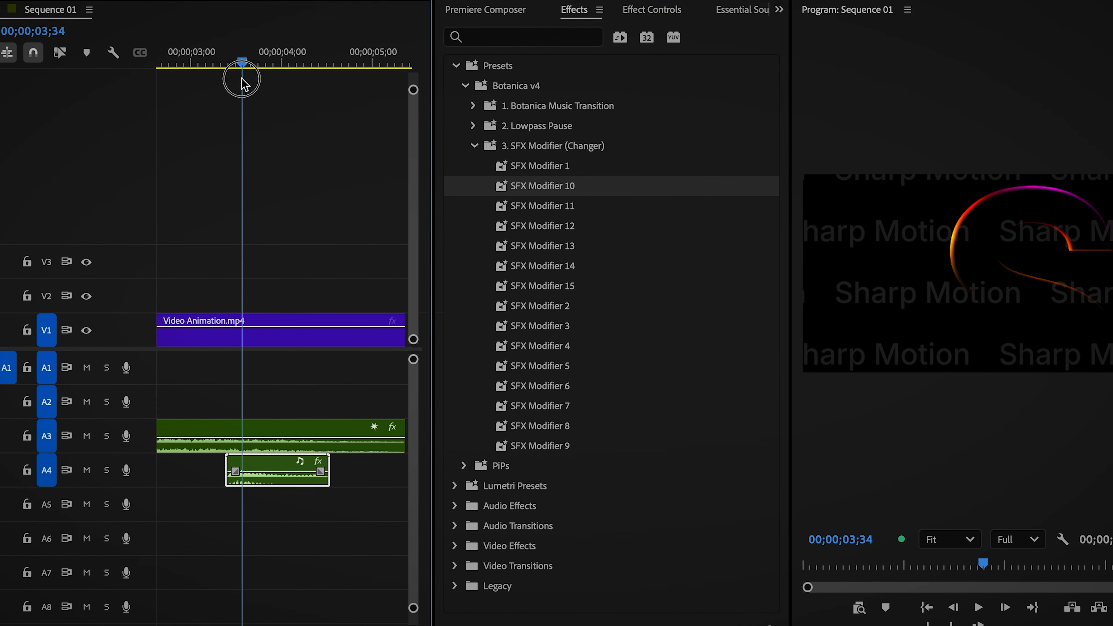
Play back the modified granular clip on A4 and set its clip volume to -10 dB
left_click_drag(243, 84, 216, 84)
key("space")
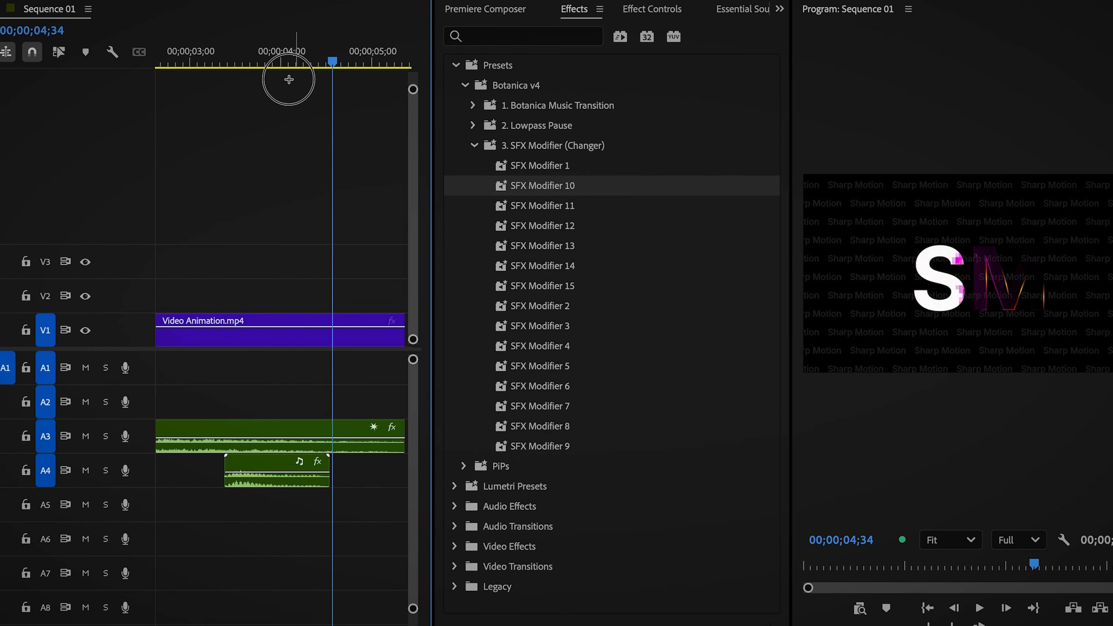
left_click_drag(284, 61, 231, 67)
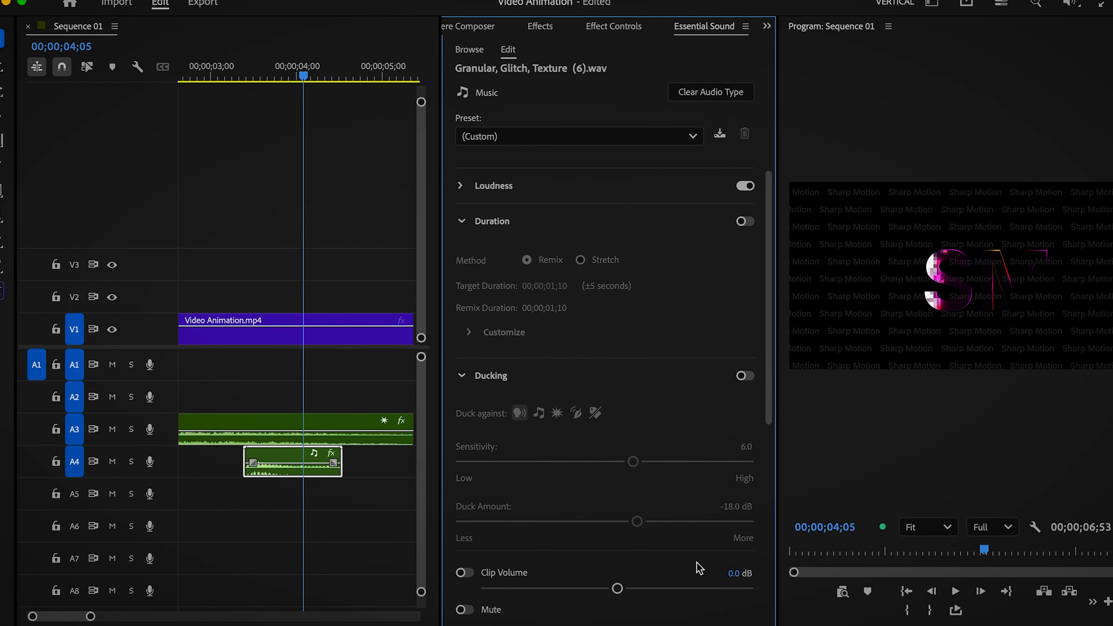
left_click(728, 570)
type("-10")
key("Return")
Add the starred Granular, Transform, Move, Splash (7) sound at 00;00;03;54 and move it to track A5
left_click(245, 81)
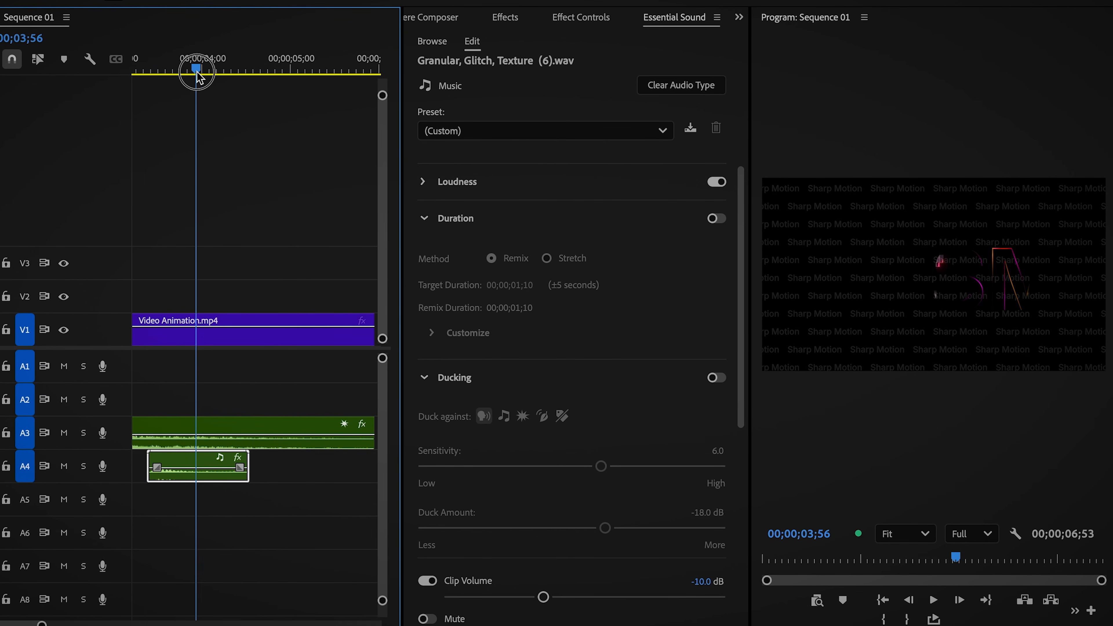
left_click(447, 20)
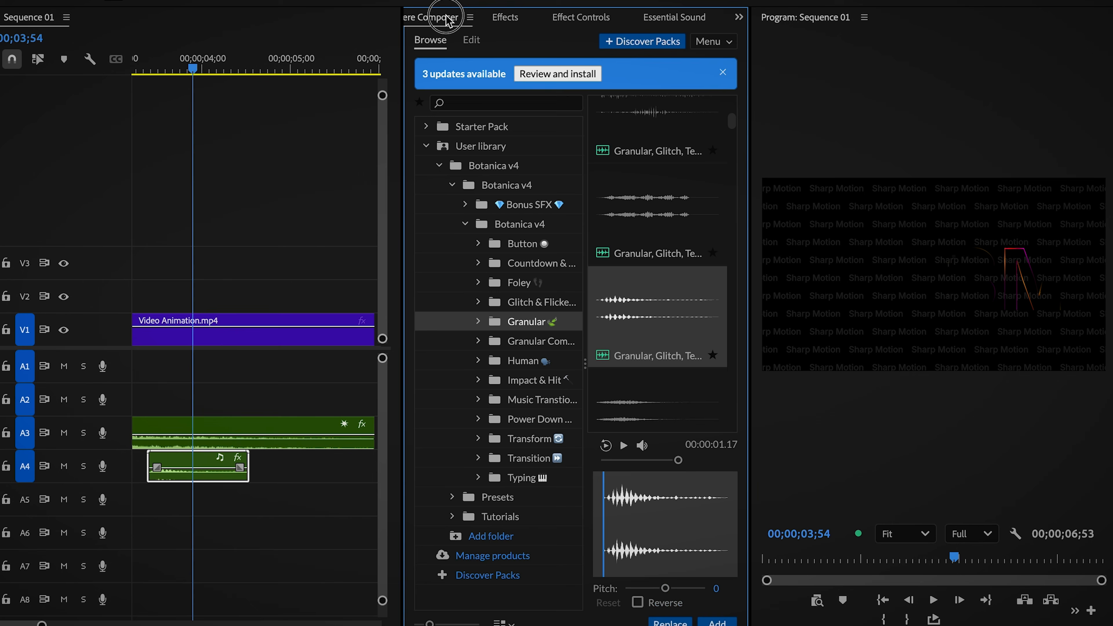
scroll(657, 291, "down", 5)
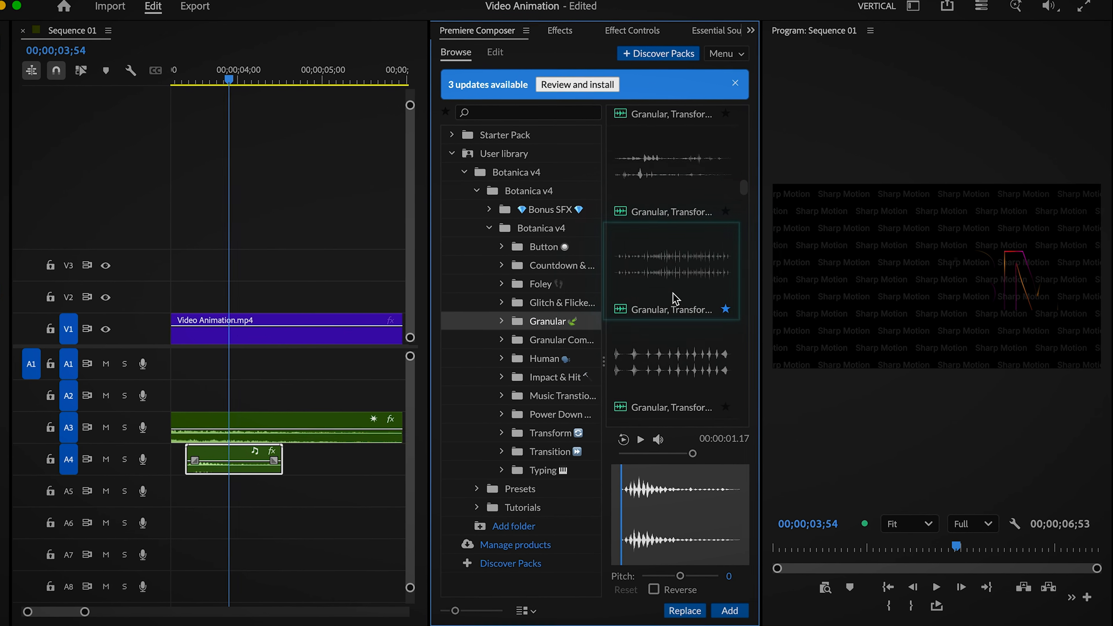
left_click(673, 298)
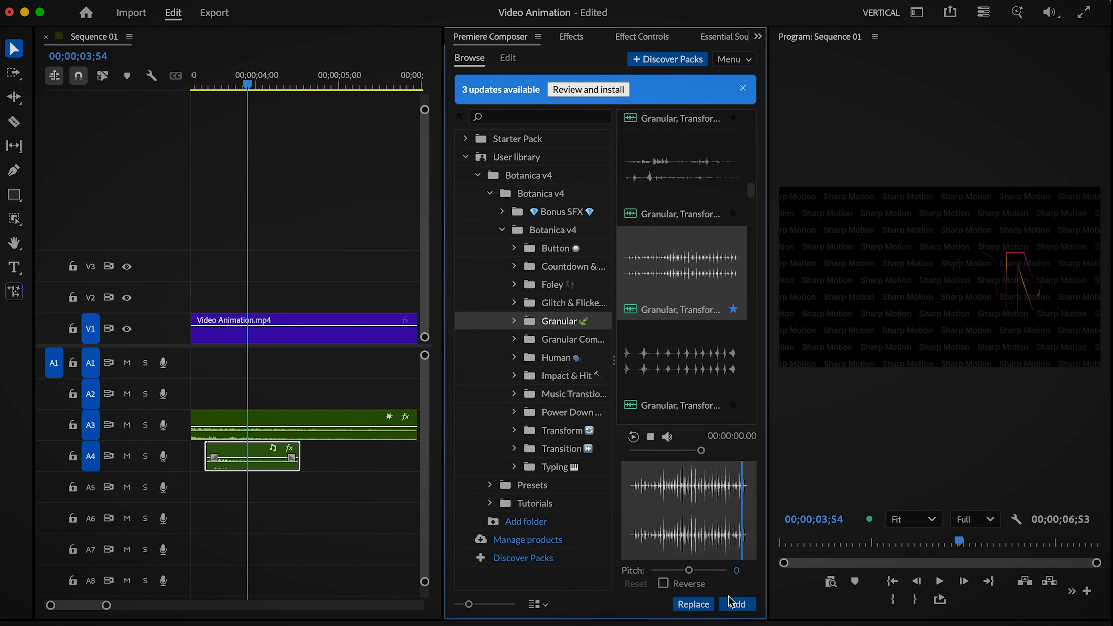
left_click(736, 603)
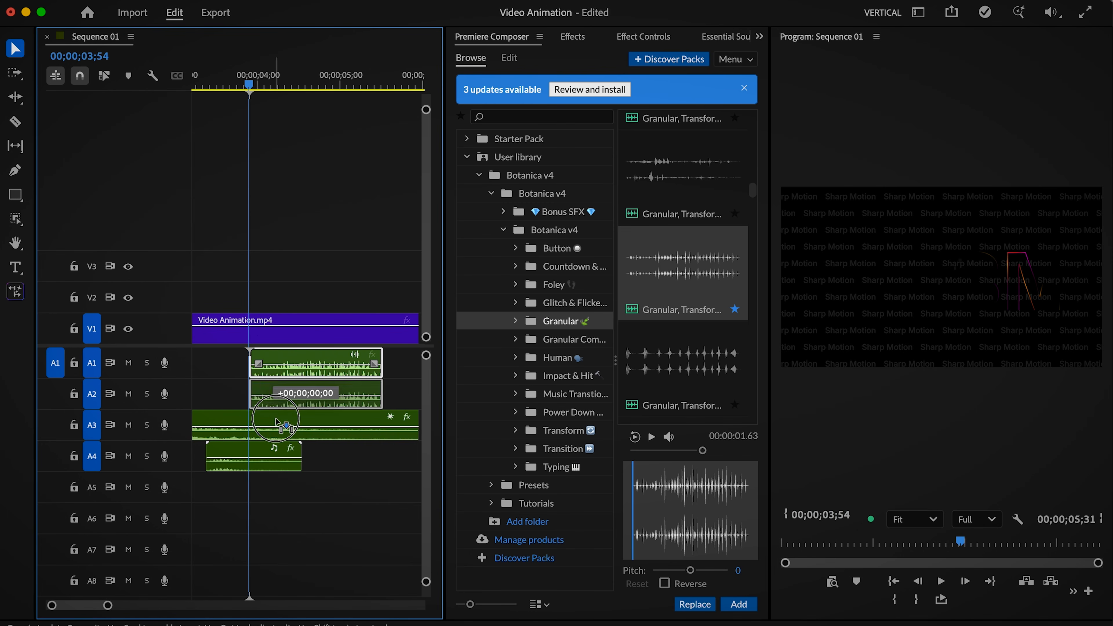
left_click_drag(273, 471, 274, 478)
Try the SFX Modifier 10 preset on the Granular, Transform clip on A5 and play it back
left_click(572, 36)
left_click_drag(526, 197, 301, 520)
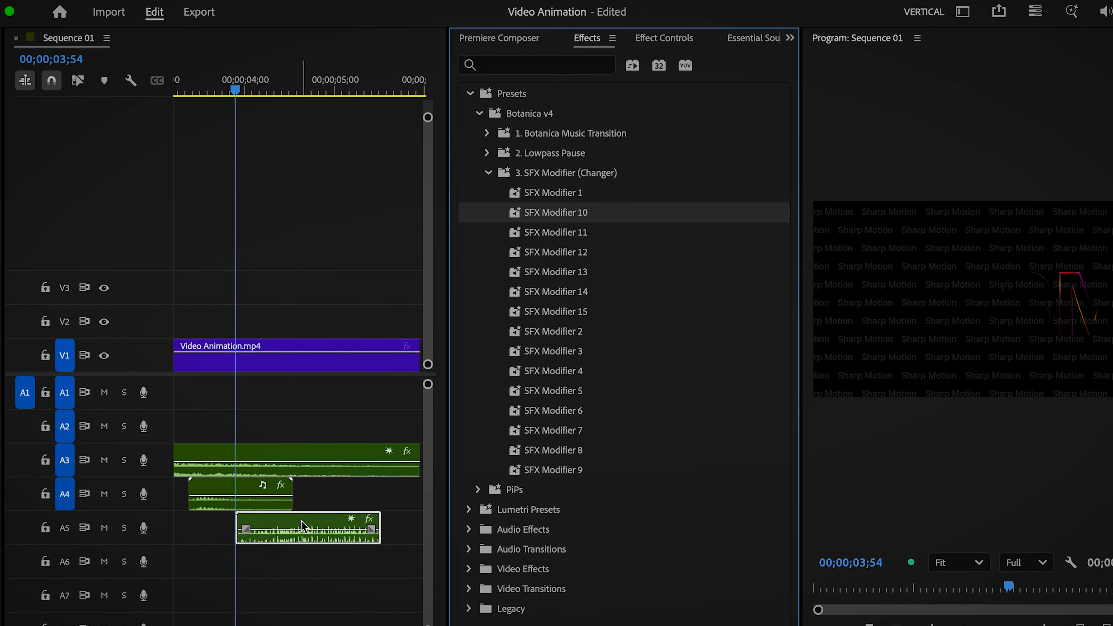
key("space")
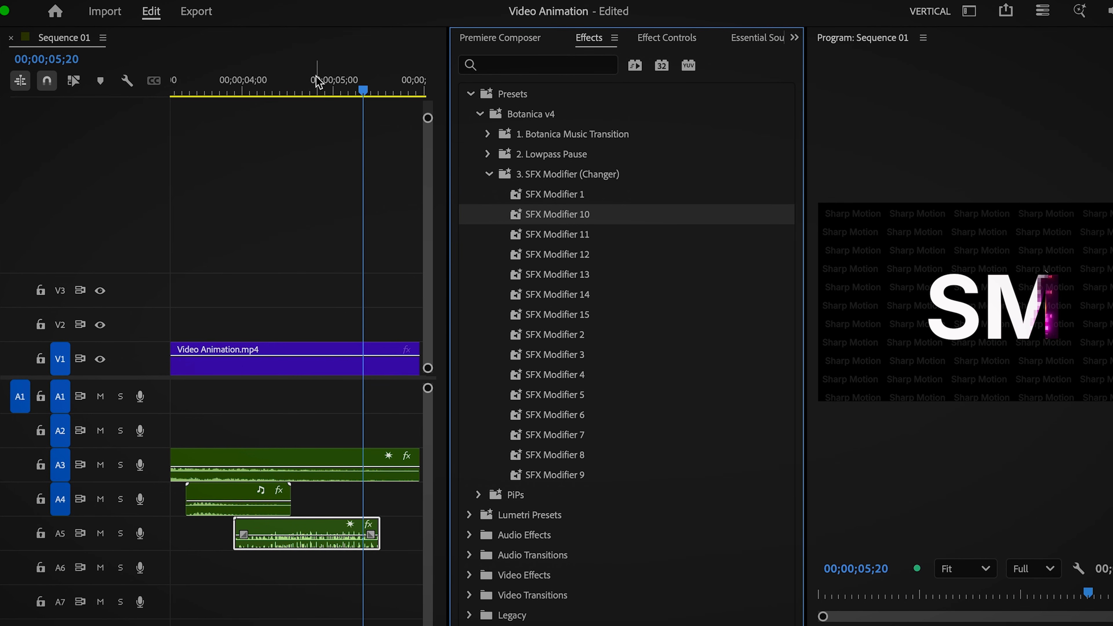
left_click_drag(296, 86, 230, 88)
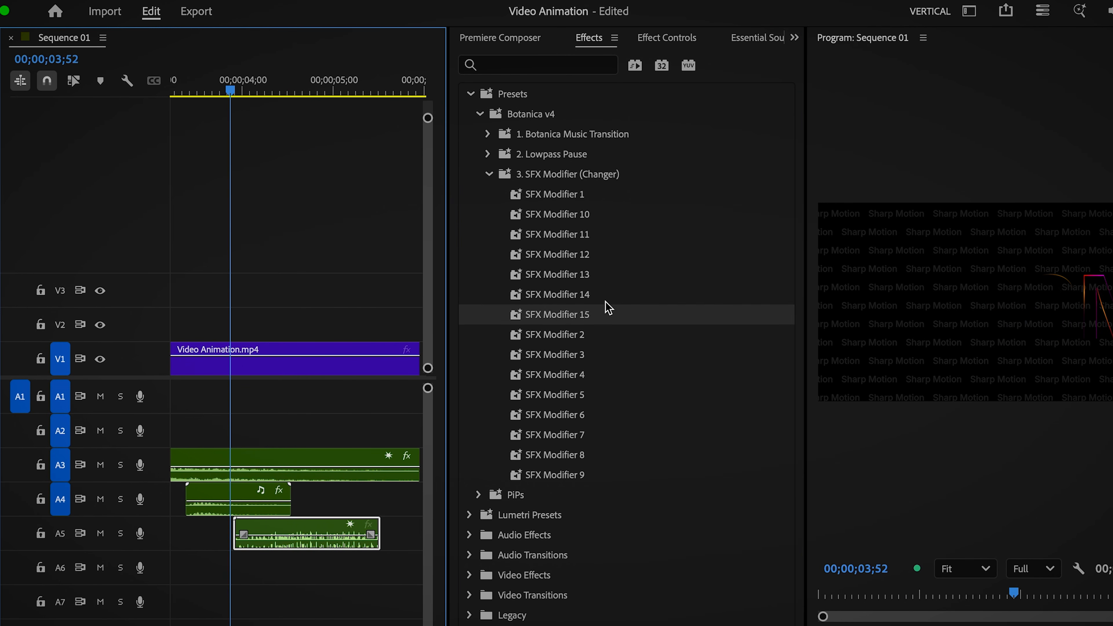
Apply the SFX Modifier 13 preset to the Granular, Transform clip on A5, play it back and park the playhead at 00;00;04;00
left_click_drag(578, 271, 484, 393)
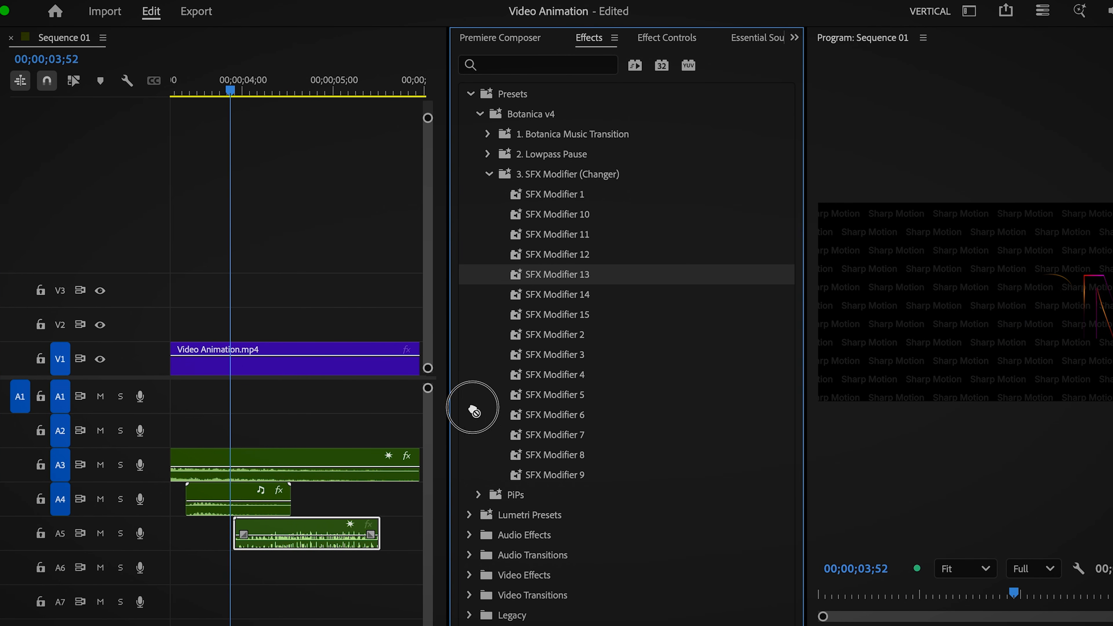
left_click_drag(323, 524, 325, 524)
key("space")
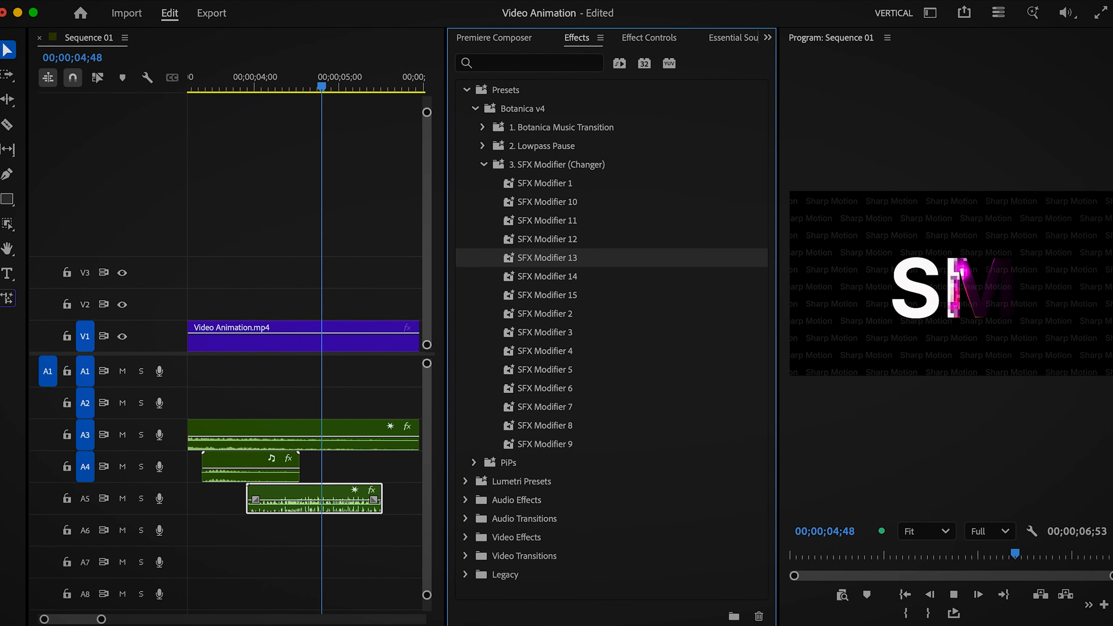
key("space")
left_click(257, 83)
Set the clip volume of the Granular, Transform clip on A5 to -15 dB and play back the logo reveal
left_click(728, 41)
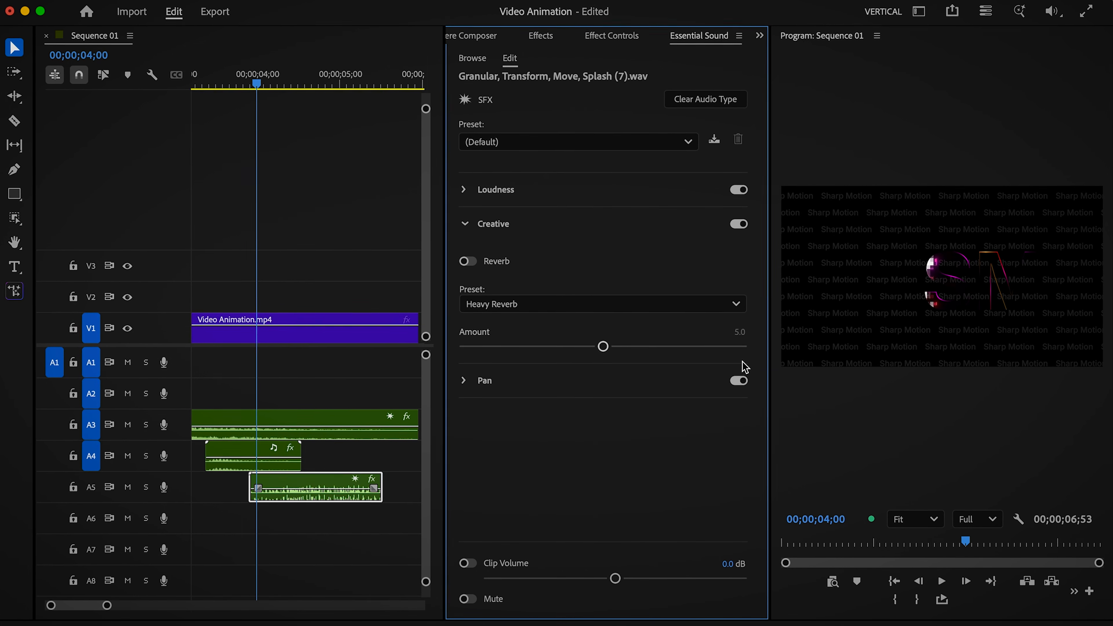
left_click(727, 564)
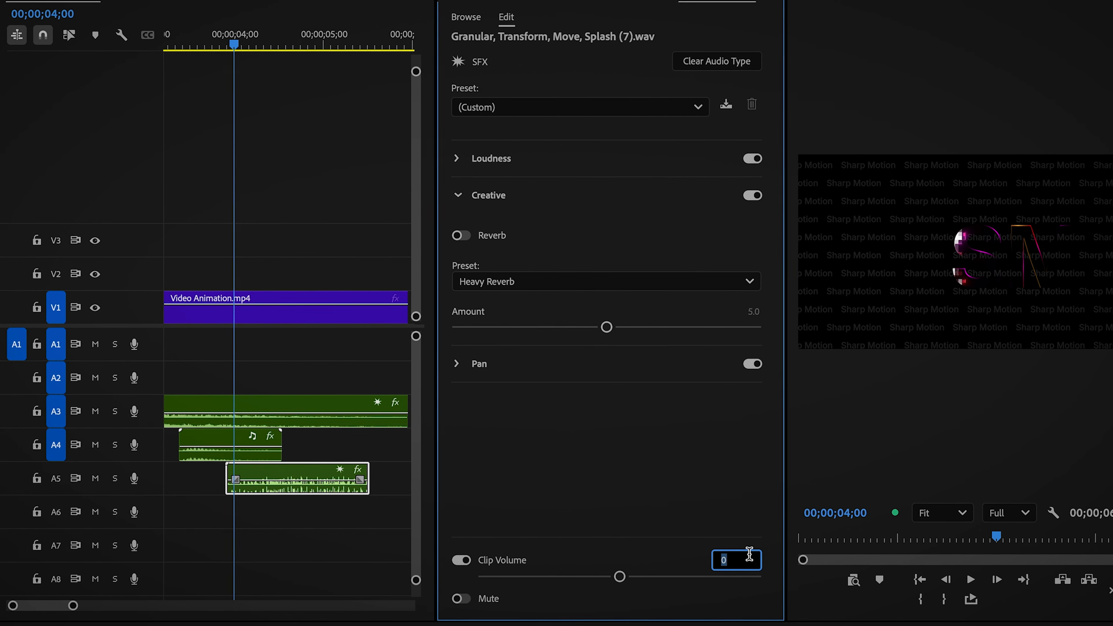
type("-15.")
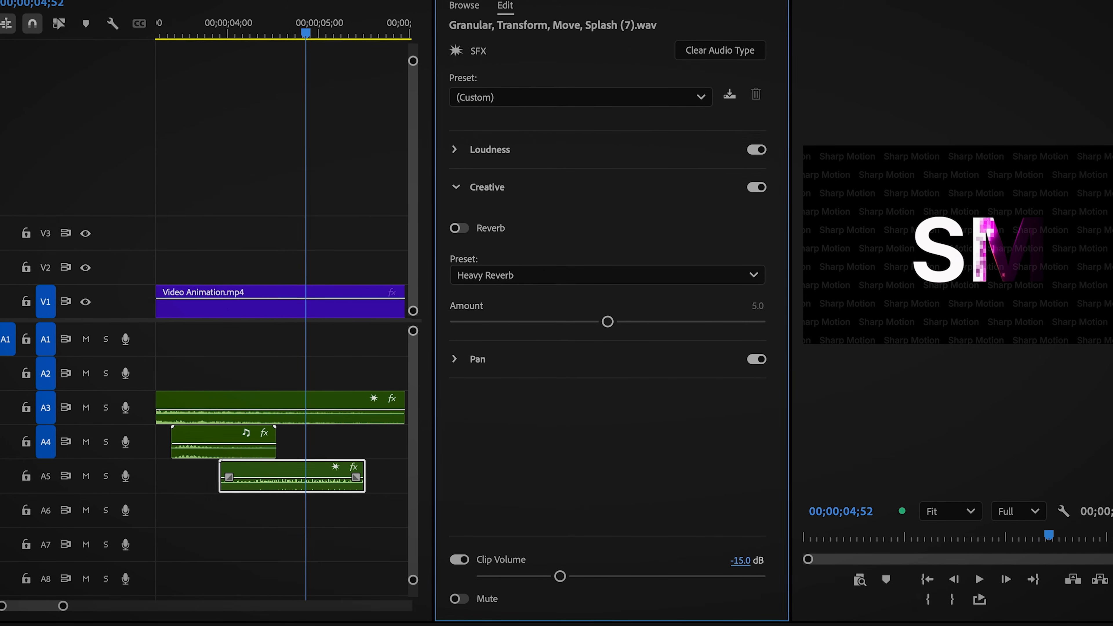
left_click_drag(230, 27, 162, 30)
key("space")
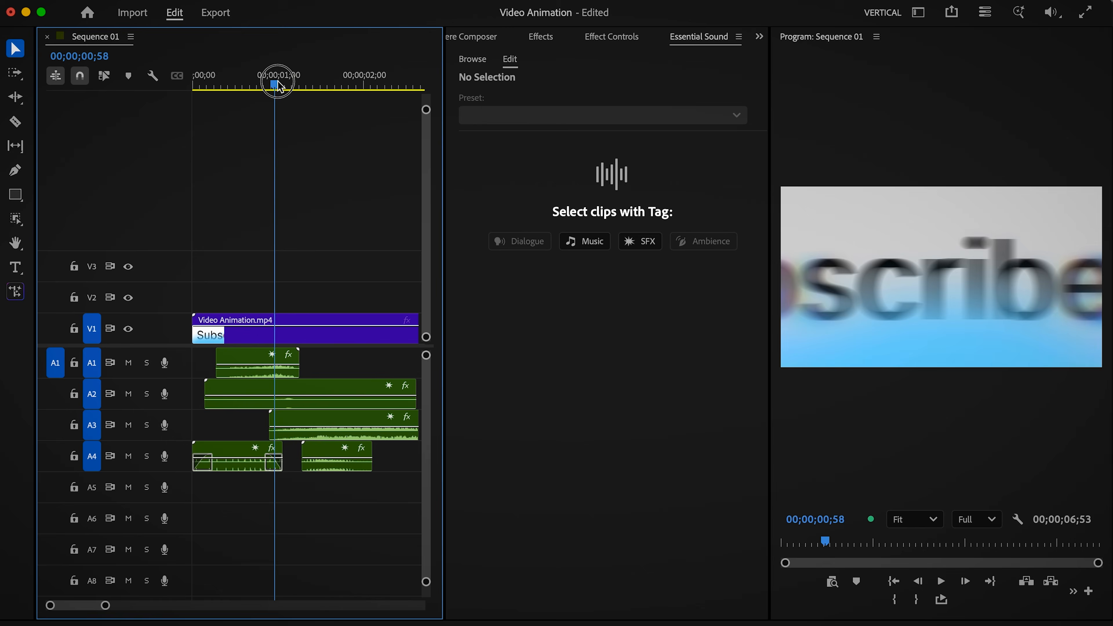
Audition the sounds in the Botanica v4 Transition Risers folder for the Subscribe zoom at 00;00;00;58
mouse_move(276, 86)
left_mouse_down()
mouse_move(308, 83)
mouse_move(285, 90)
left_mouse_up()
left_click_drag(280, 87, 276, 84)
left_click(455, 41)
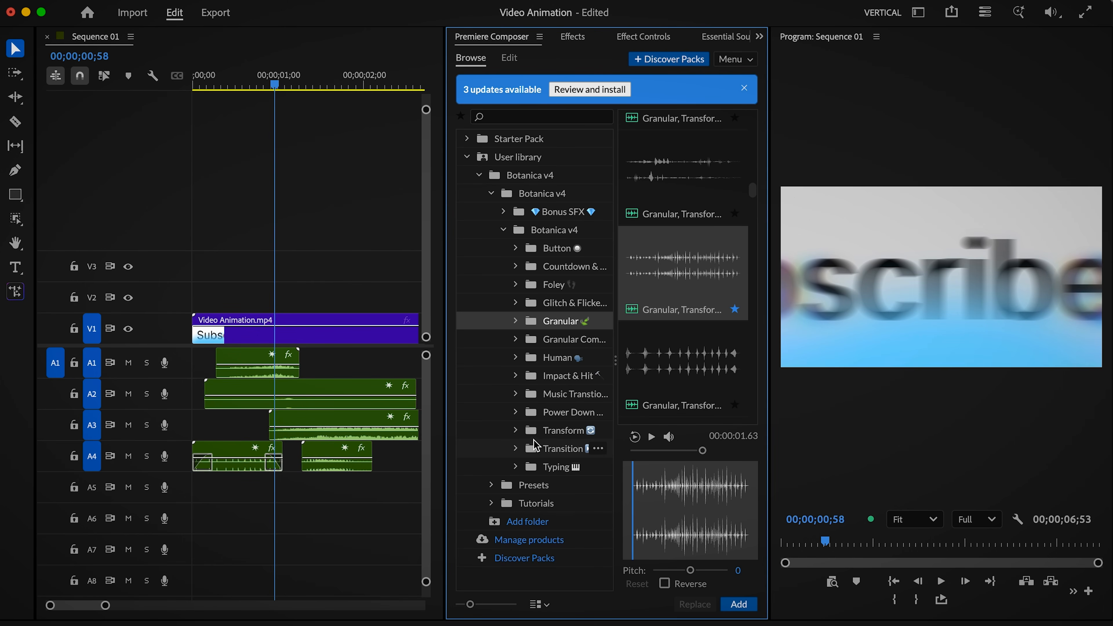
left_click(516, 430)
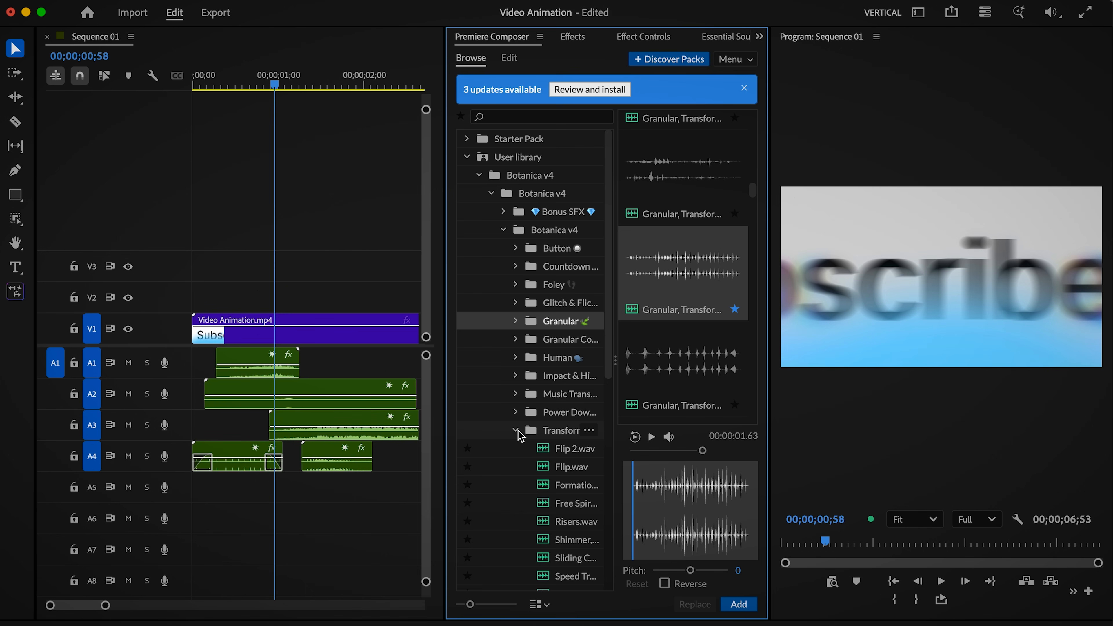
left_click(516, 431)
left_click(515, 449)
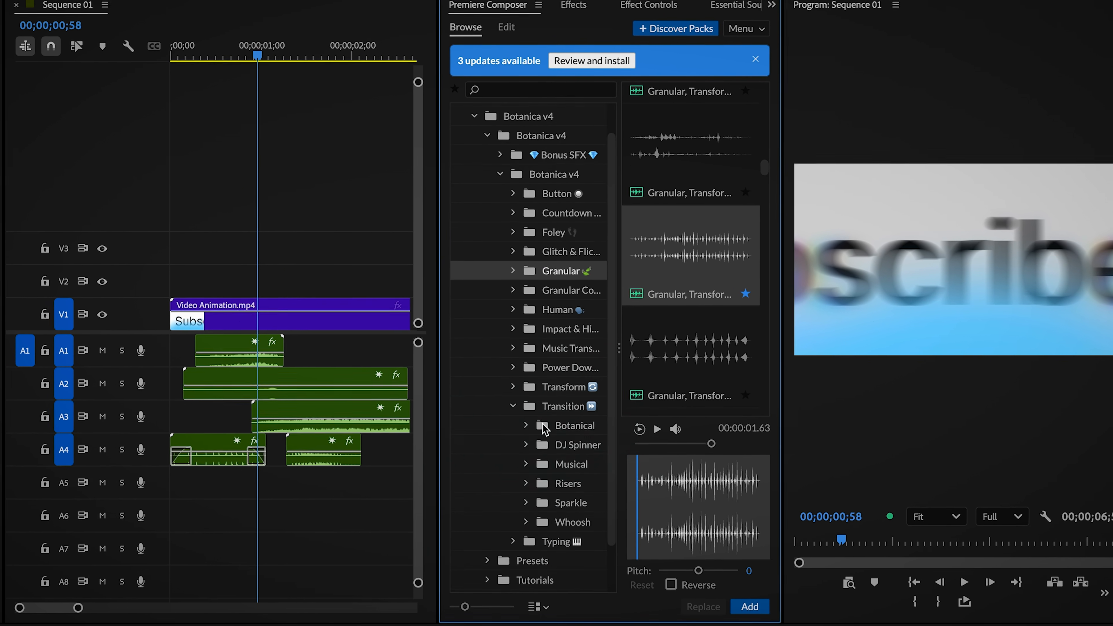
left_click(554, 484)
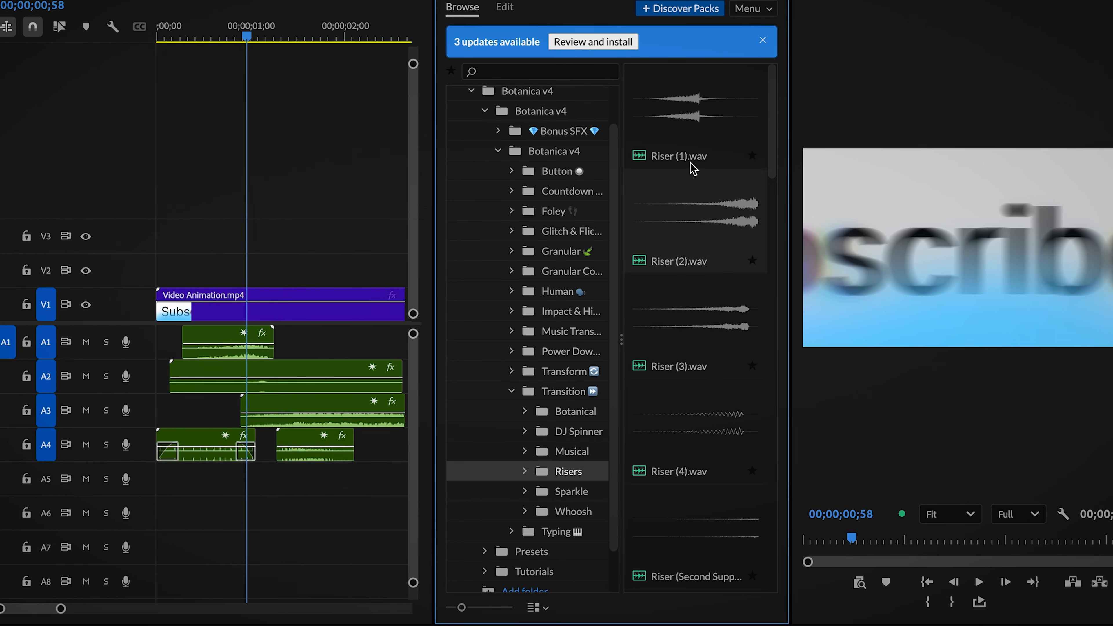
left_click(700, 119)
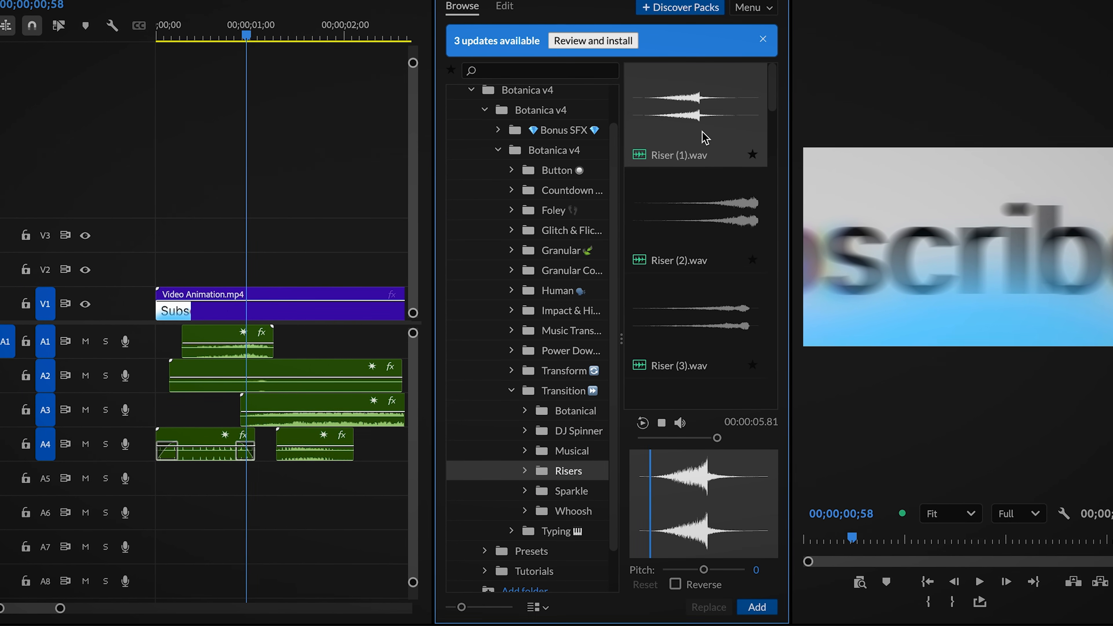
left_click(712, 209)
scroll(713, 210, "down", 3)
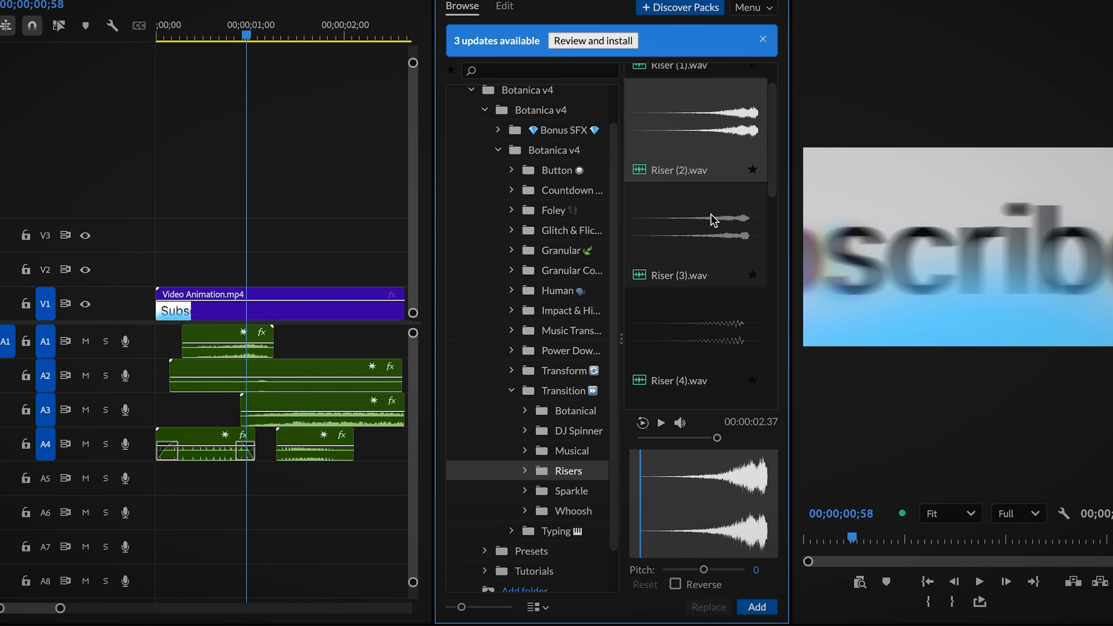
scroll(714, 219, "down", 5)
left_click(714, 266)
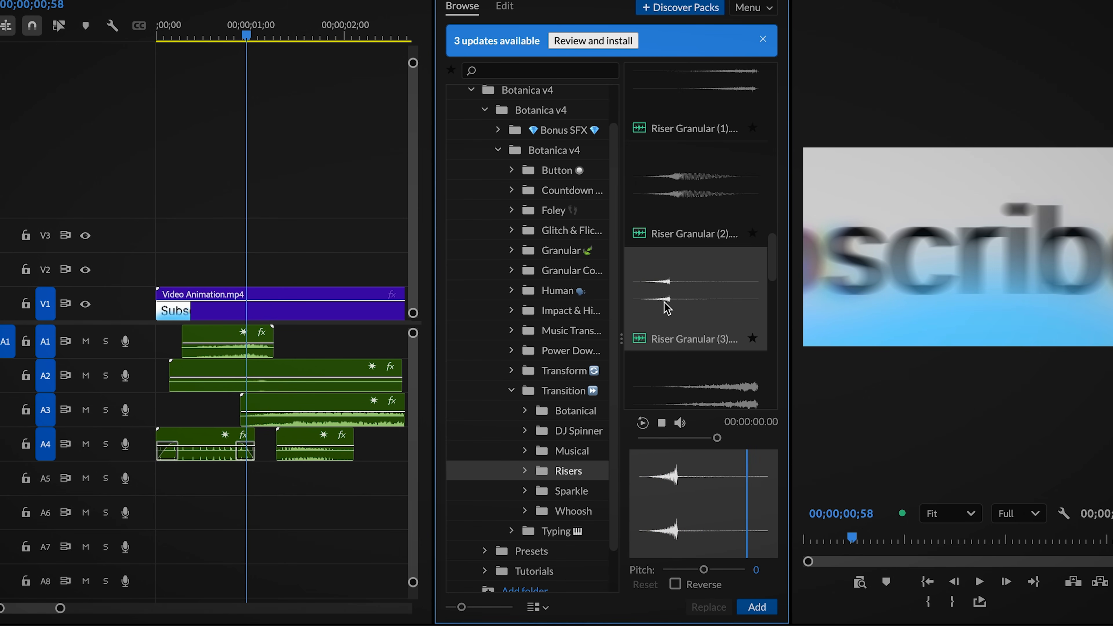
Add Riser Granular (3) on track A5 and shift it earlier so its peak lines up with 00;00;01;04
left_click(757, 607)
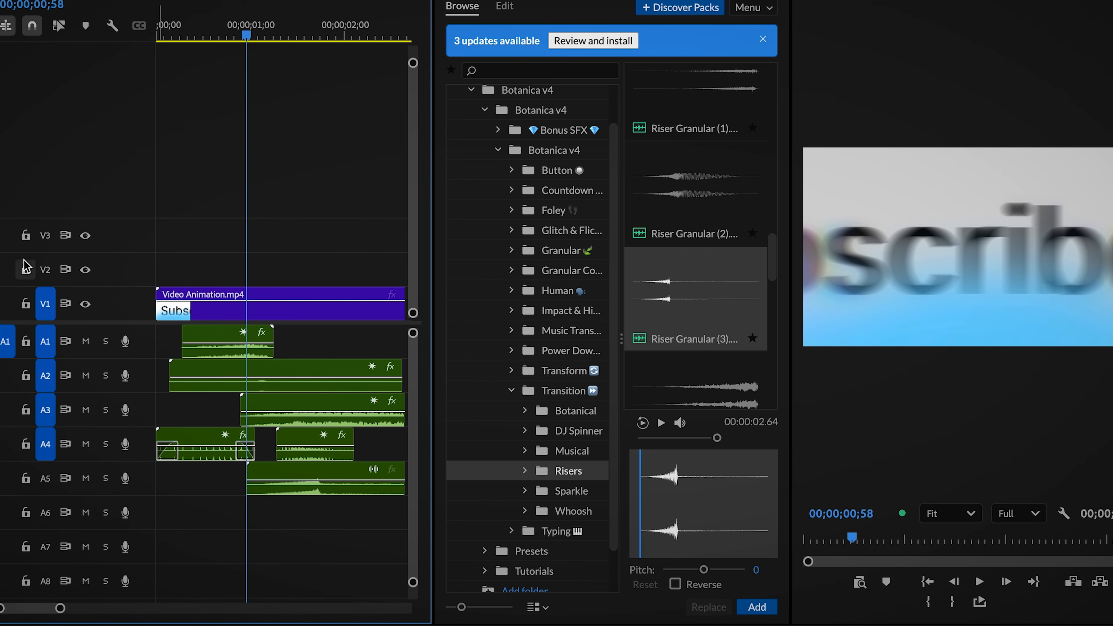
left_click_drag(247, 34, 258, 36)
key("=")
key("=")
key("=")
left_click_drag(327, 470, 253, 474)
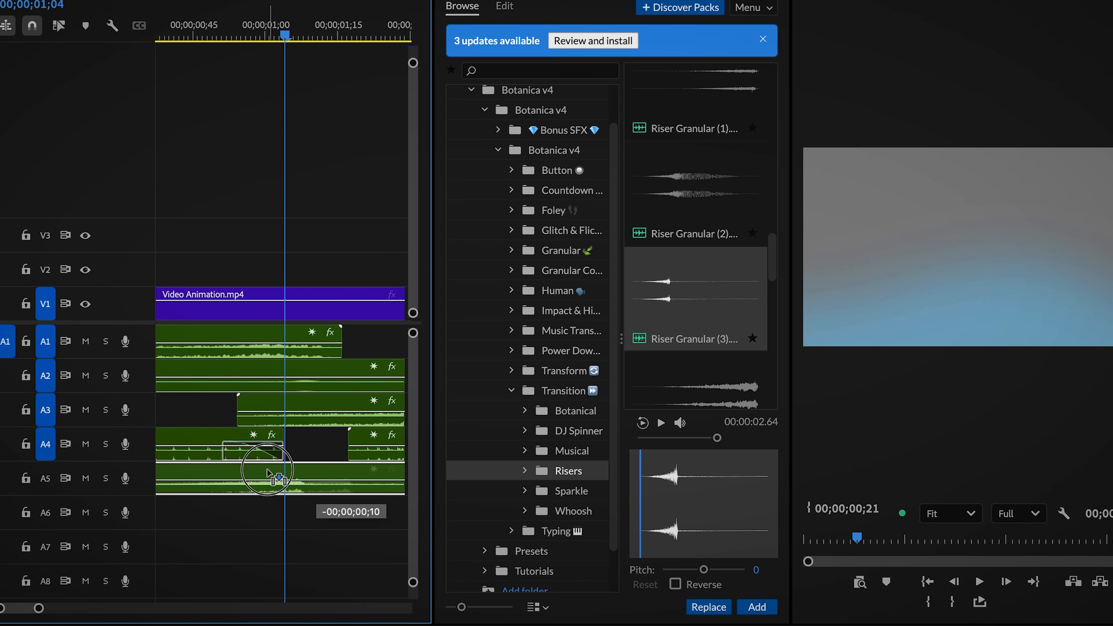
left_click_drag(249, 460, 293, 467)
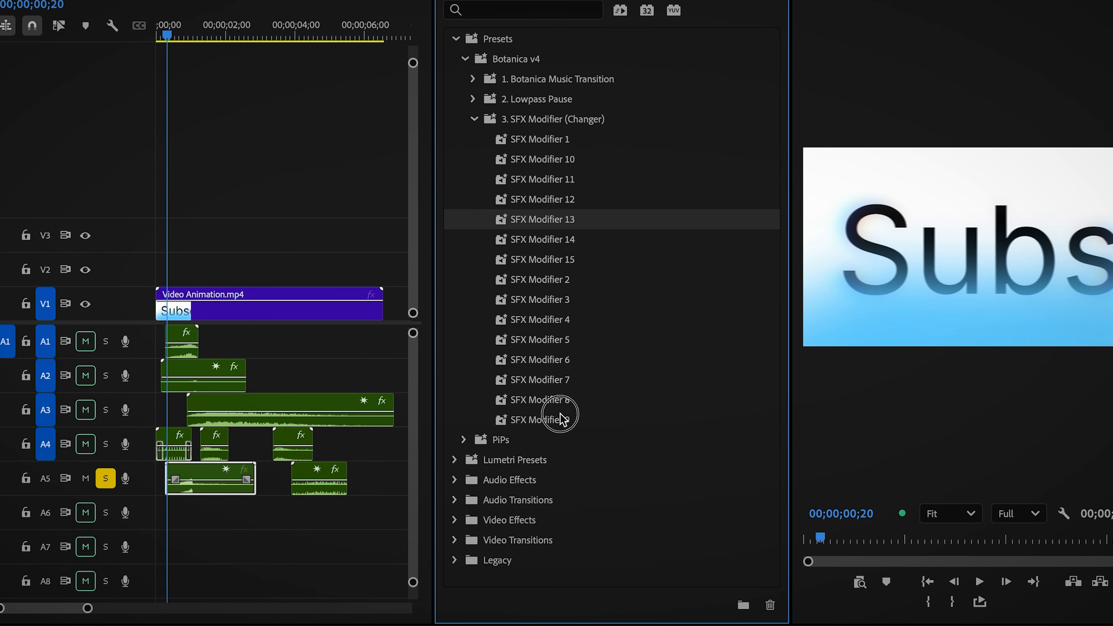
Apply the SFX Modifier 9 preset to the riser clip on A5, set its clip volume to -10 dB and play it back
left_click_drag(562, 419, 197, 476)
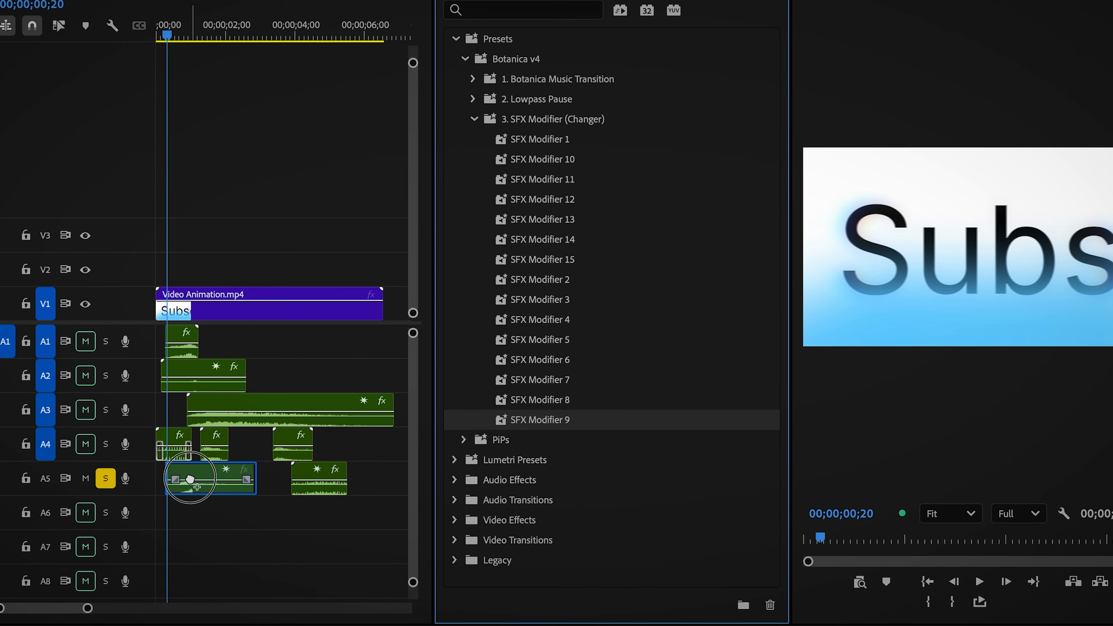
key("space")
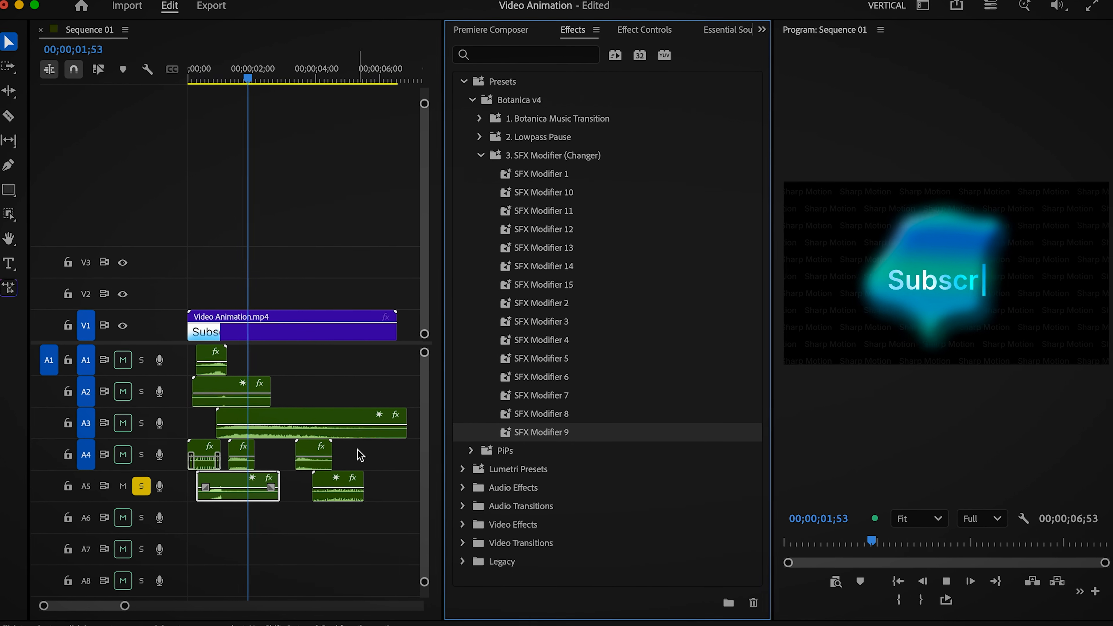
left_click_drag(261, 75, 219, 85)
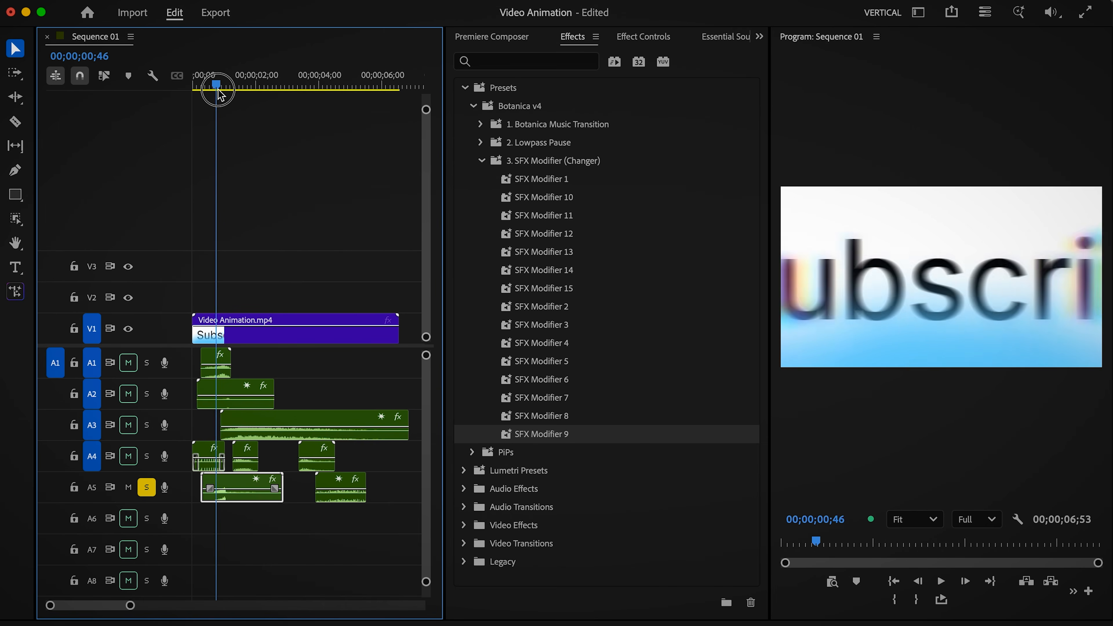
left_click(726, 42)
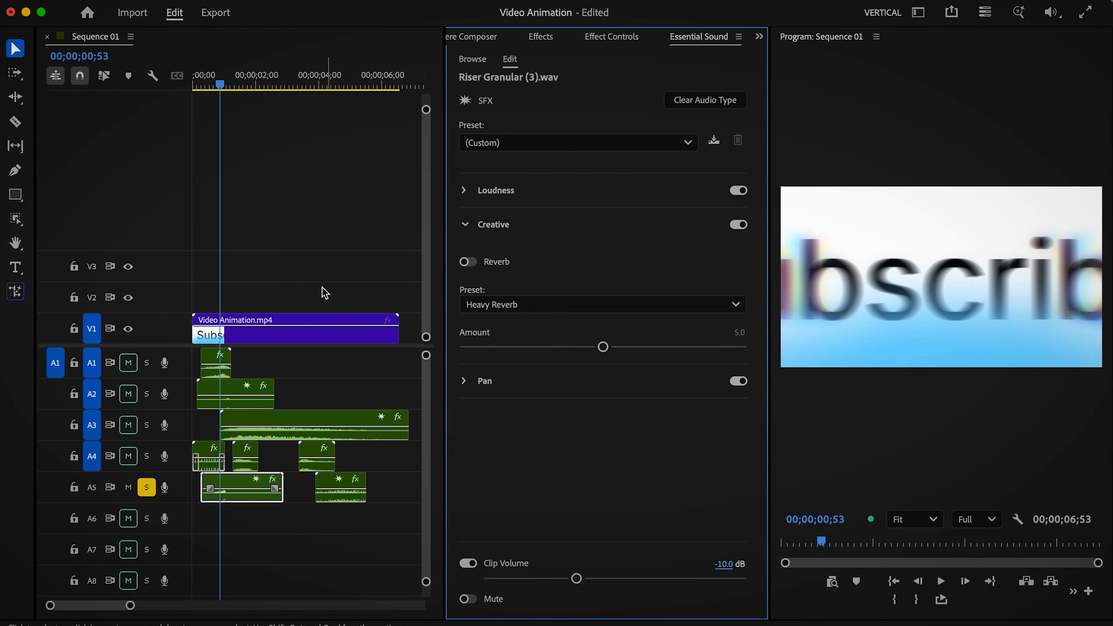
key("space")
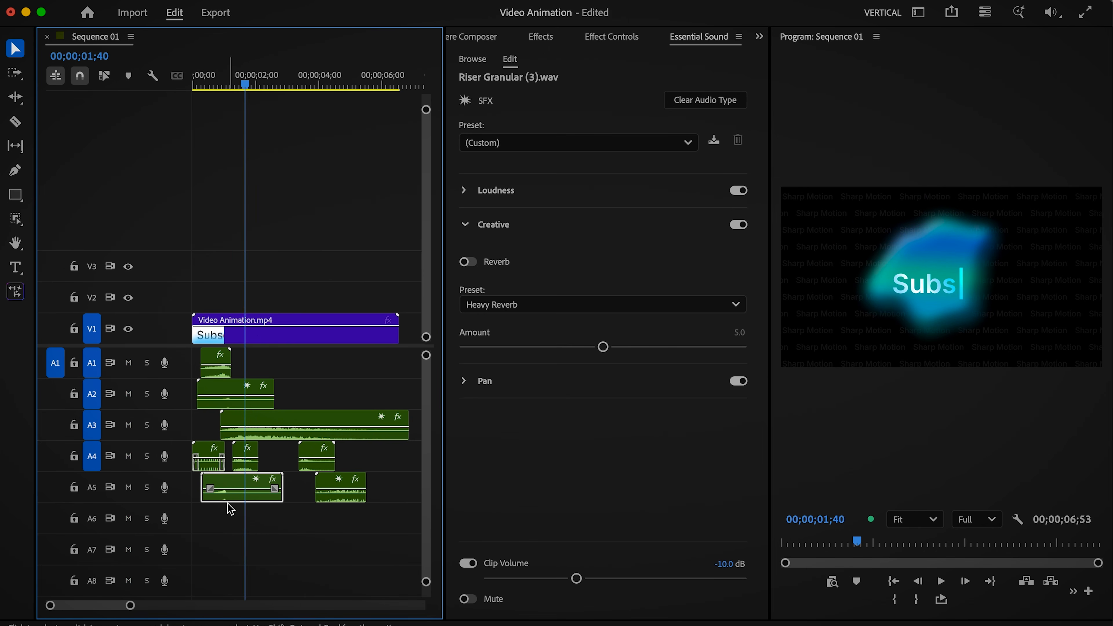
Move the riser to track A6, place a copy there starting at about 00;00;03;00, and play the sequence from the start
left_click_drag(228, 495, 345, 510)
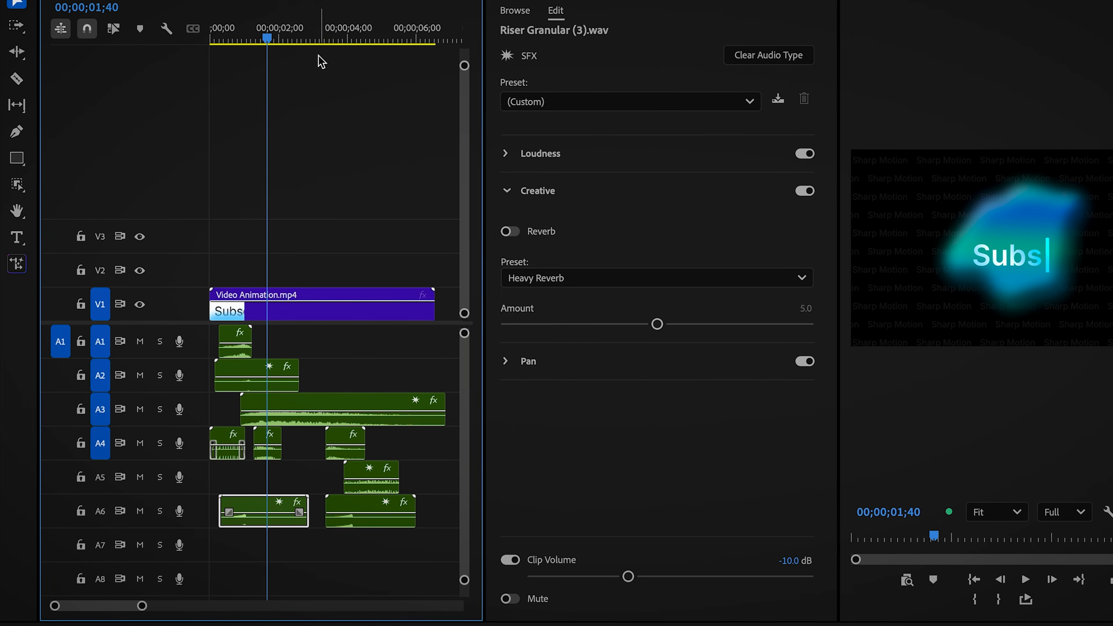
left_click(352, 40)
left_click_drag(142, 605, 101, 607)
left_click_drag(320, 508, 283, 502)
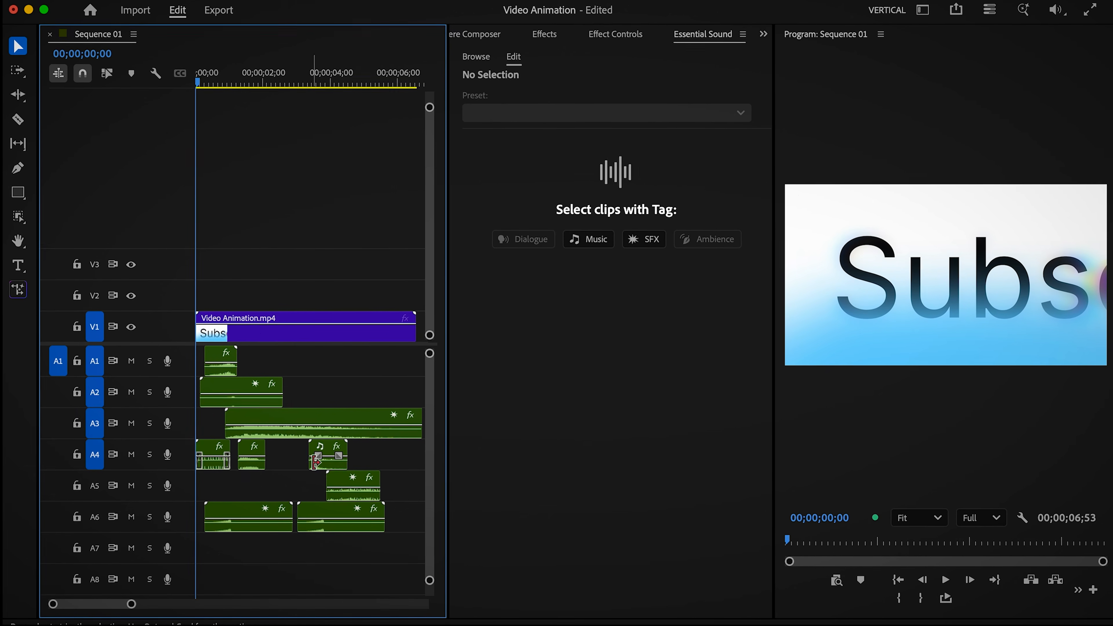
key("space")
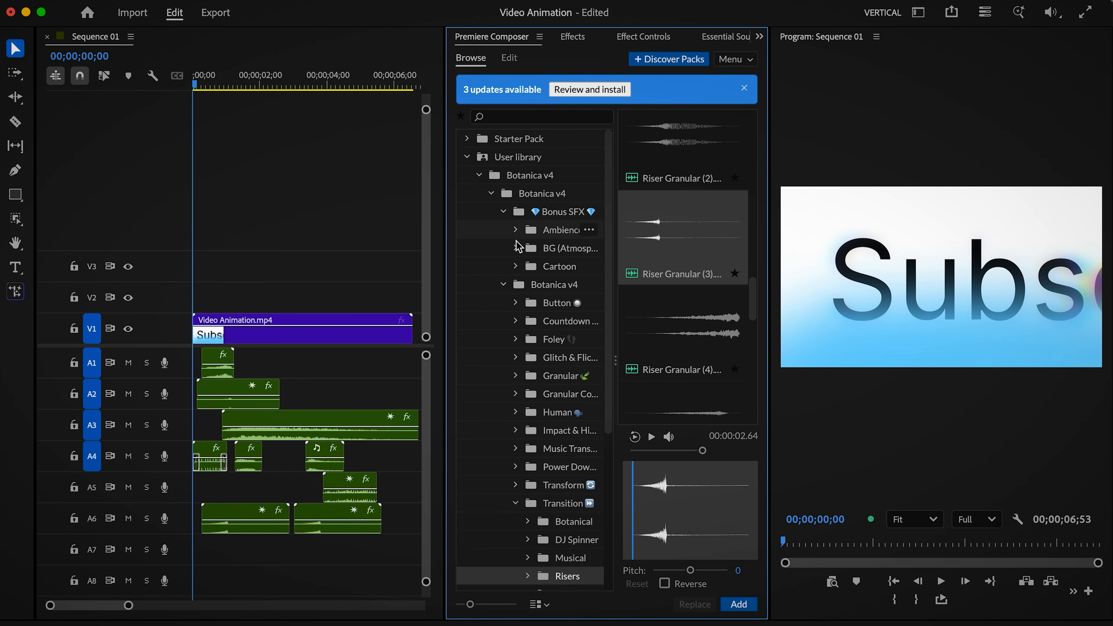
Open the BG (Atmosphere) folder in the Botanica v4 Bonus SFX library to browse its background sounds
left_click(516, 248)
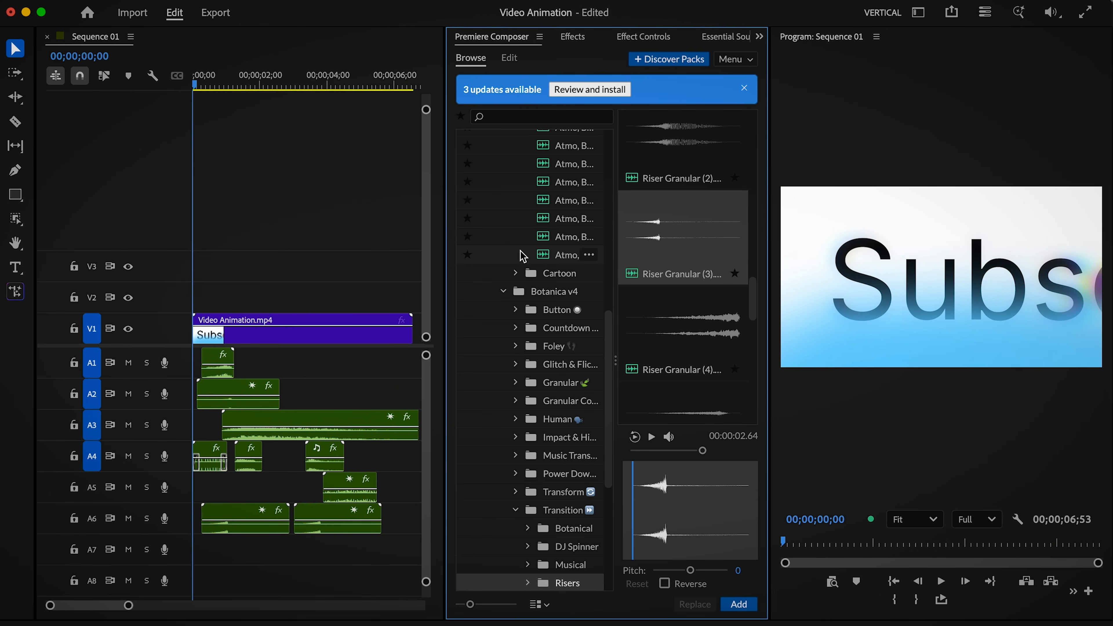
scroll(532, 236, "up", 10)
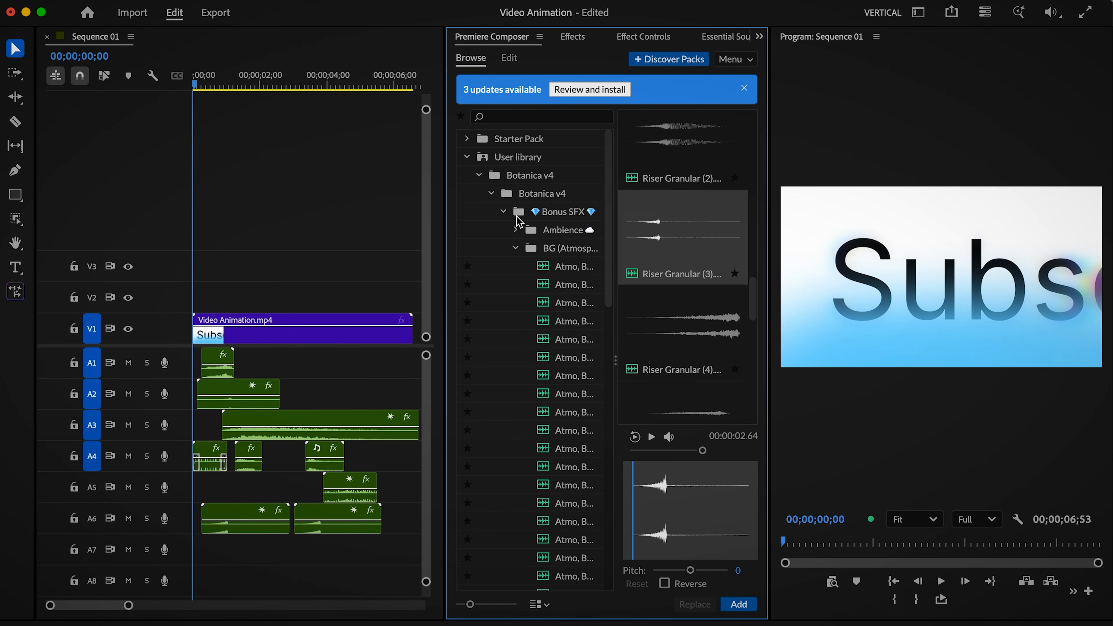
left_click(516, 249)
left_click(548, 248)
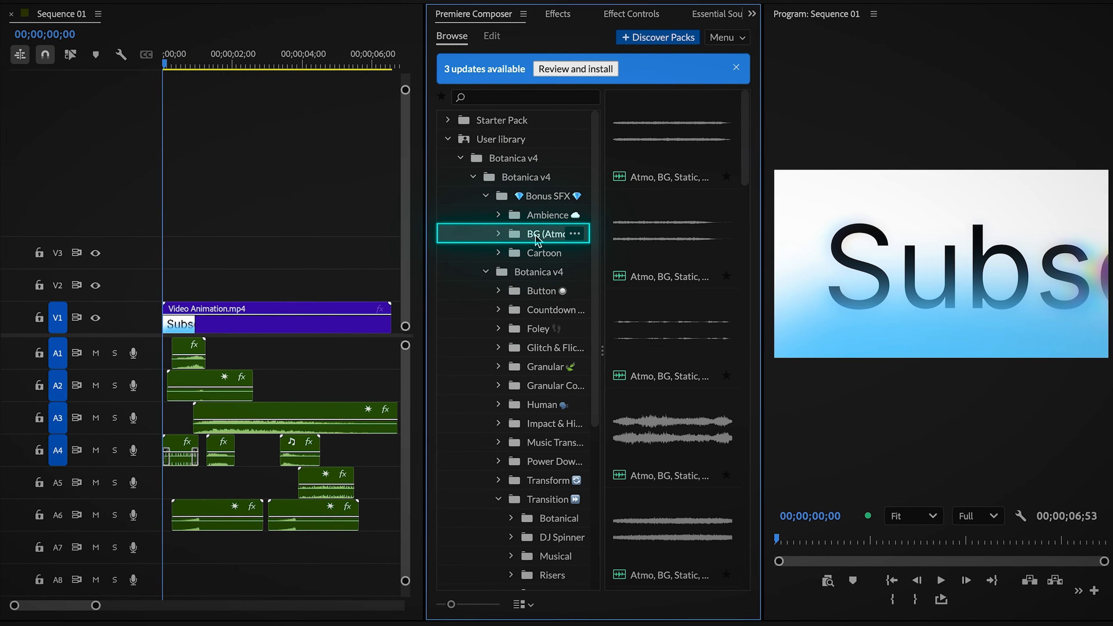